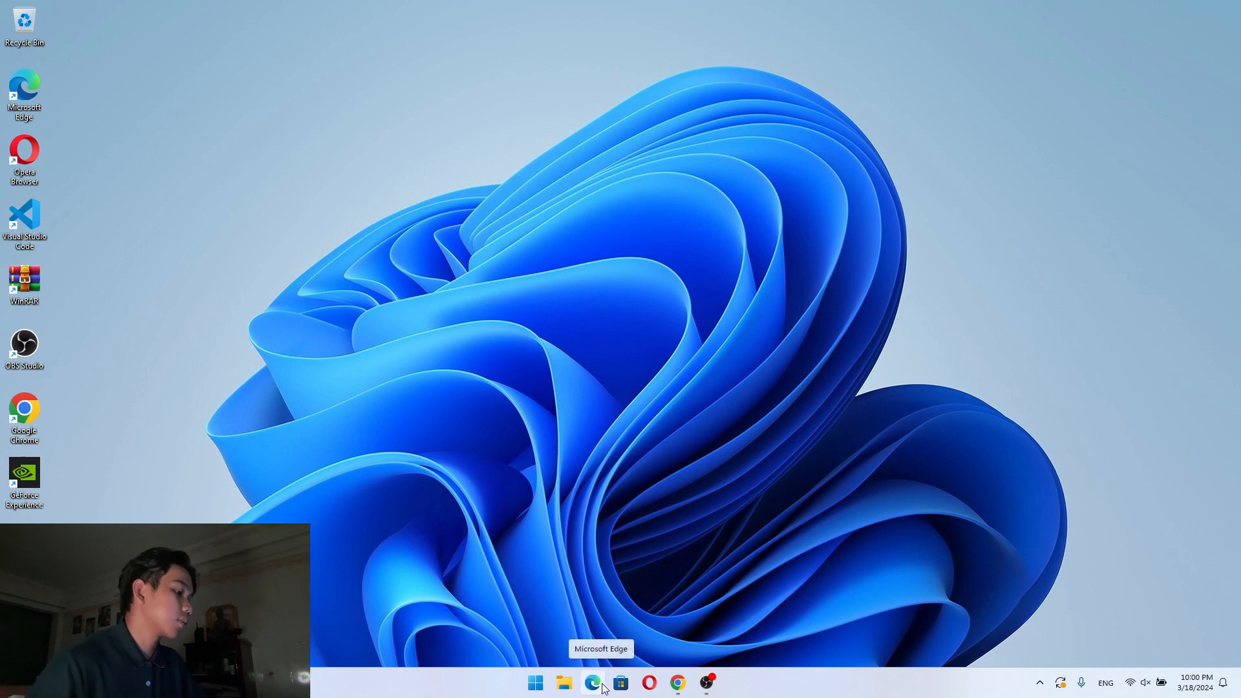
Load the adobe.com home page in Google Chrome
click(601, 685)
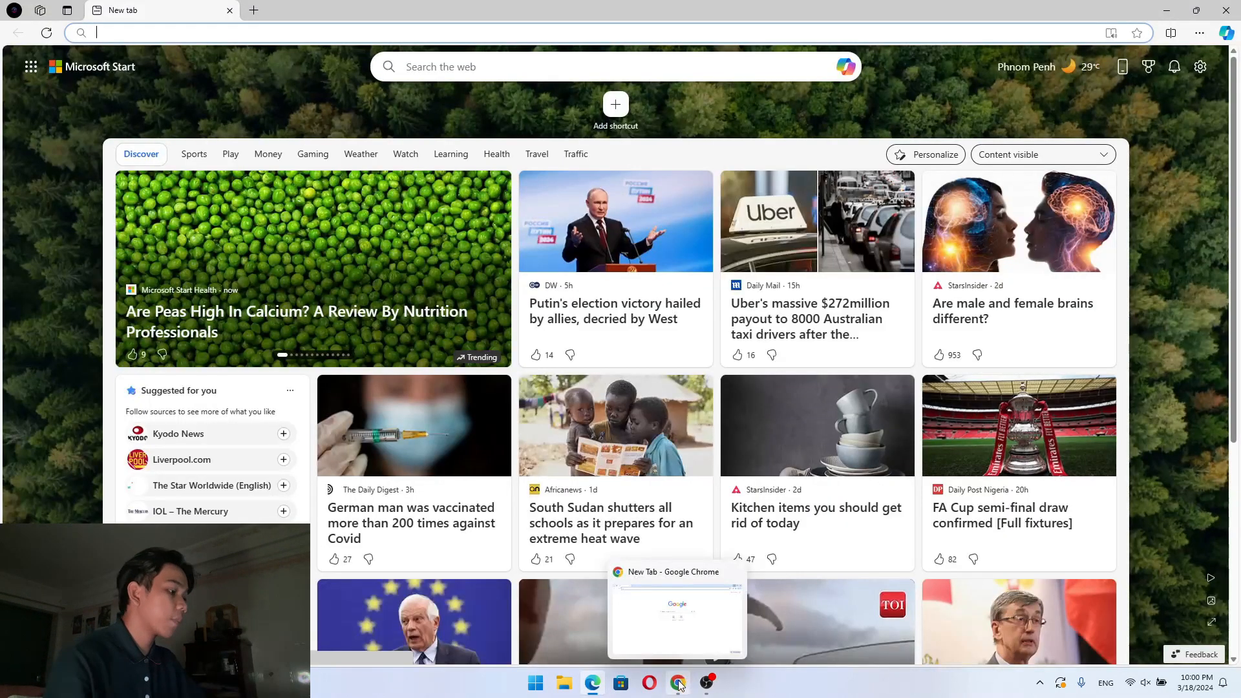
click(678, 683)
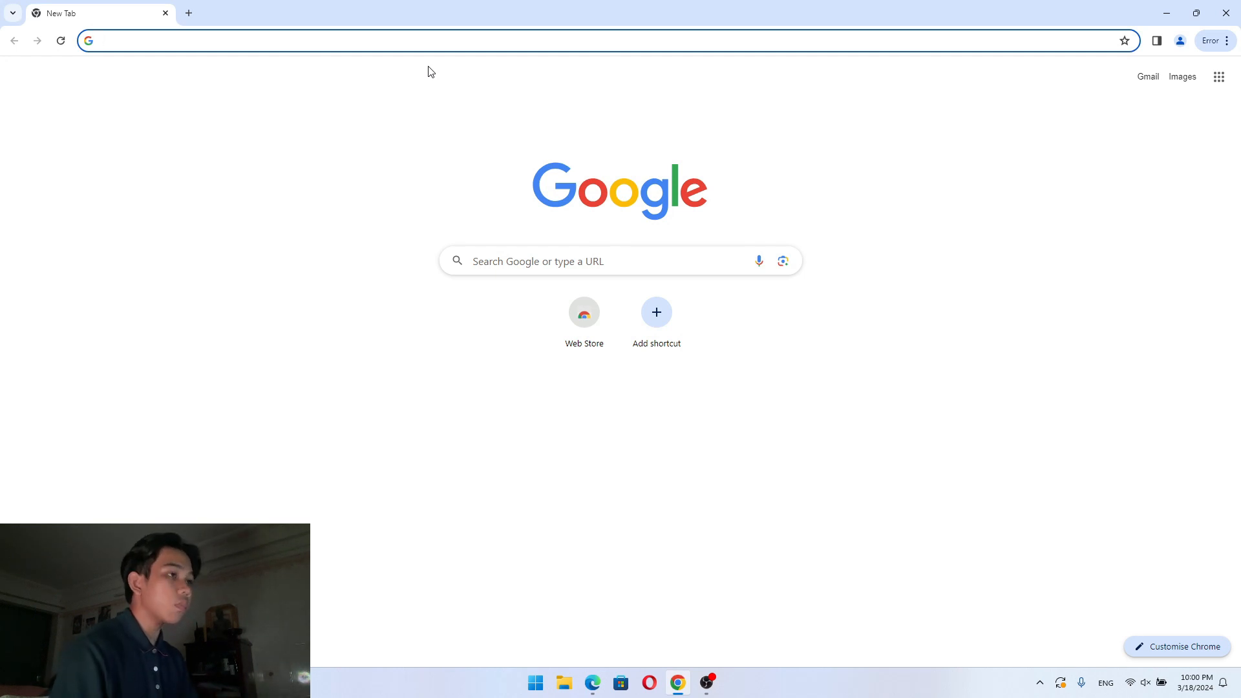
text(adobe)
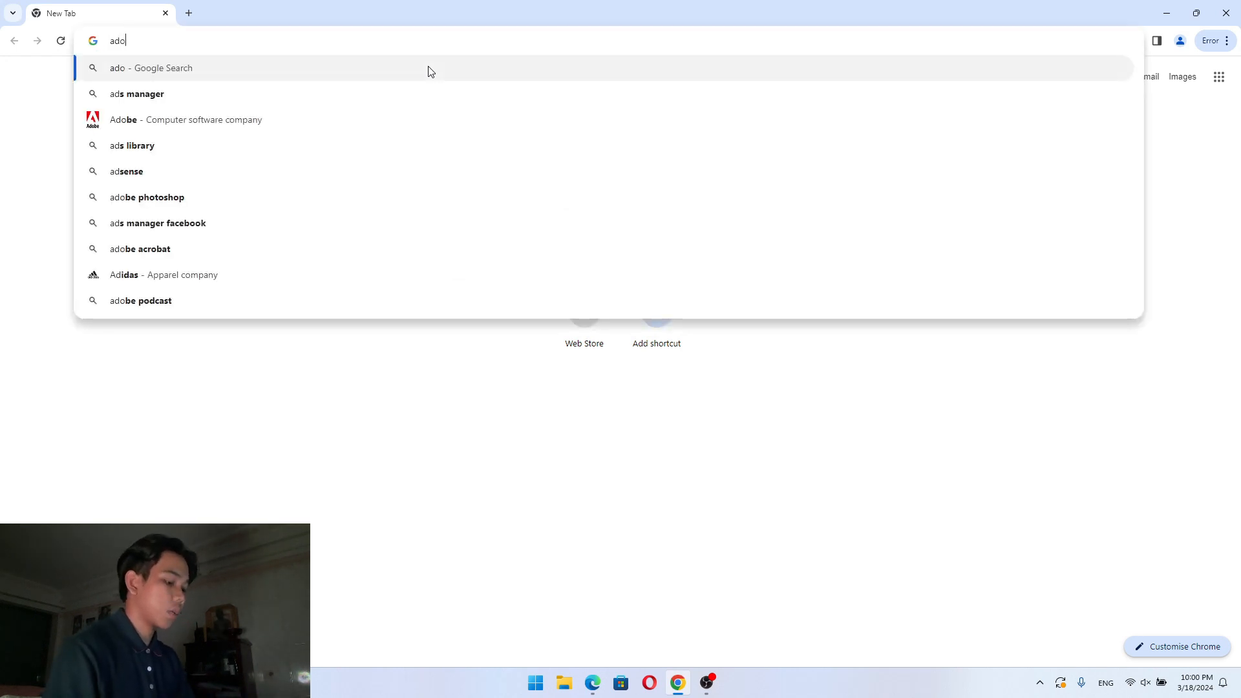
text(.com)
key(Return)
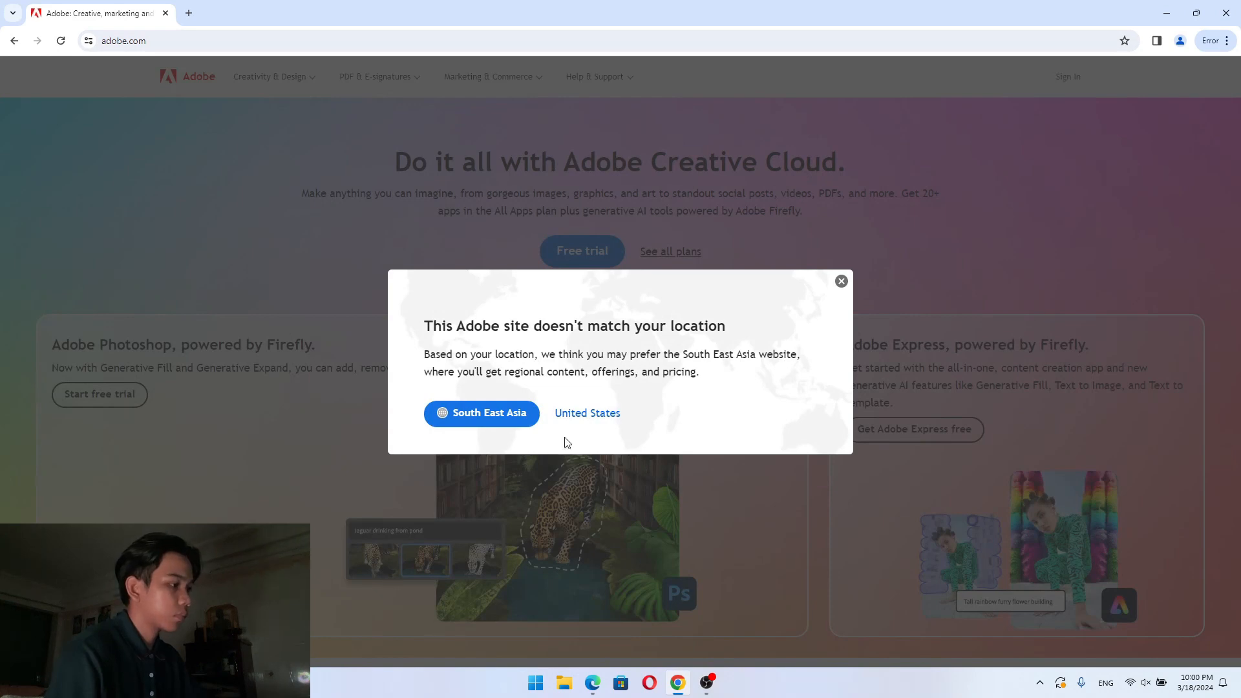
Dismiss the location prompt, reload adobe.com, reach the Create an account form, and open a new tab
click(841, 282)
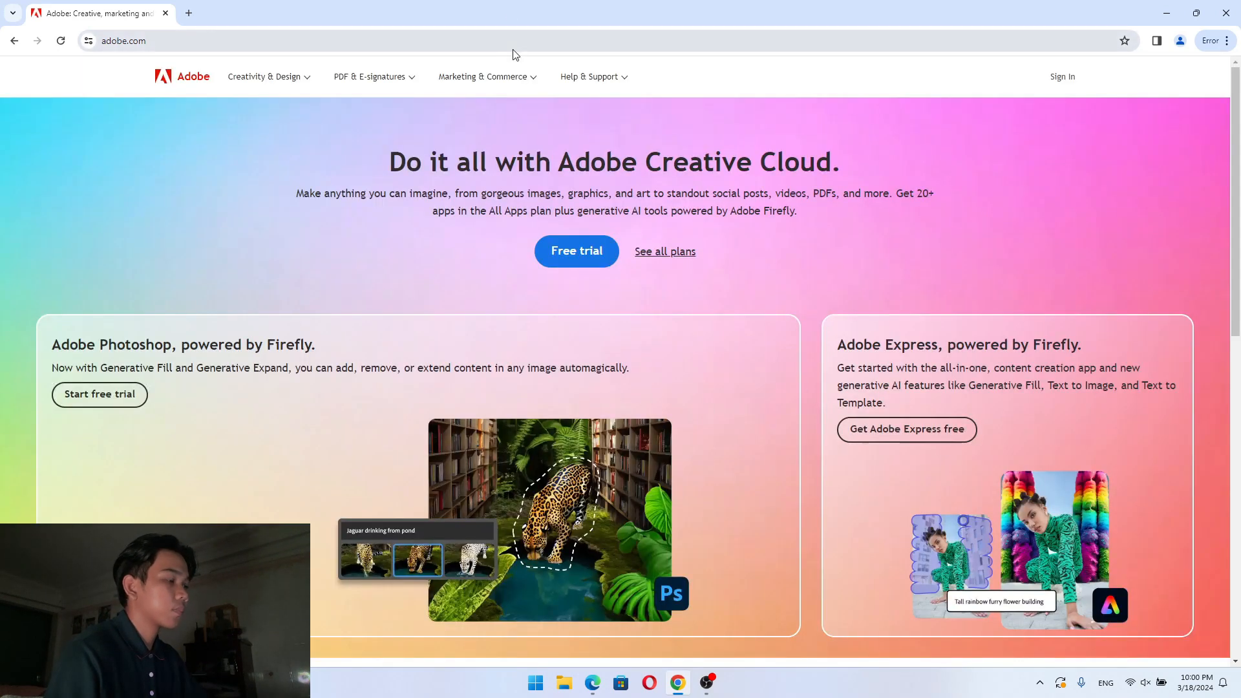
click(550, 46)
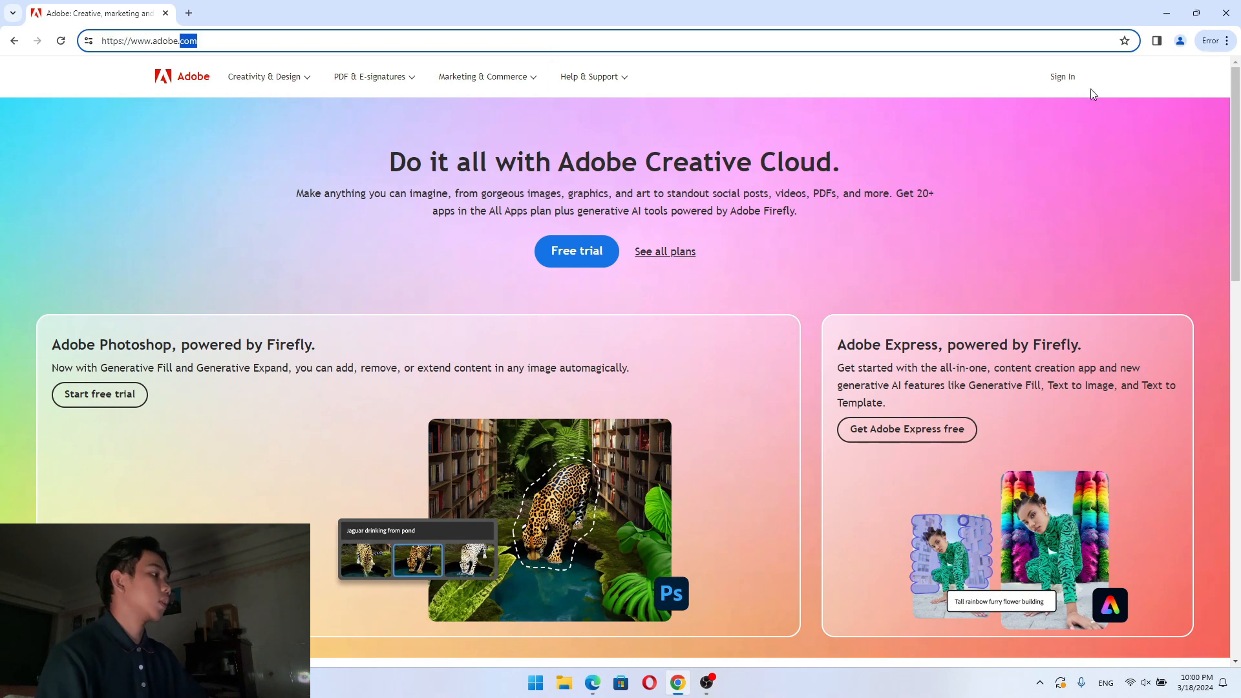
key(Return)
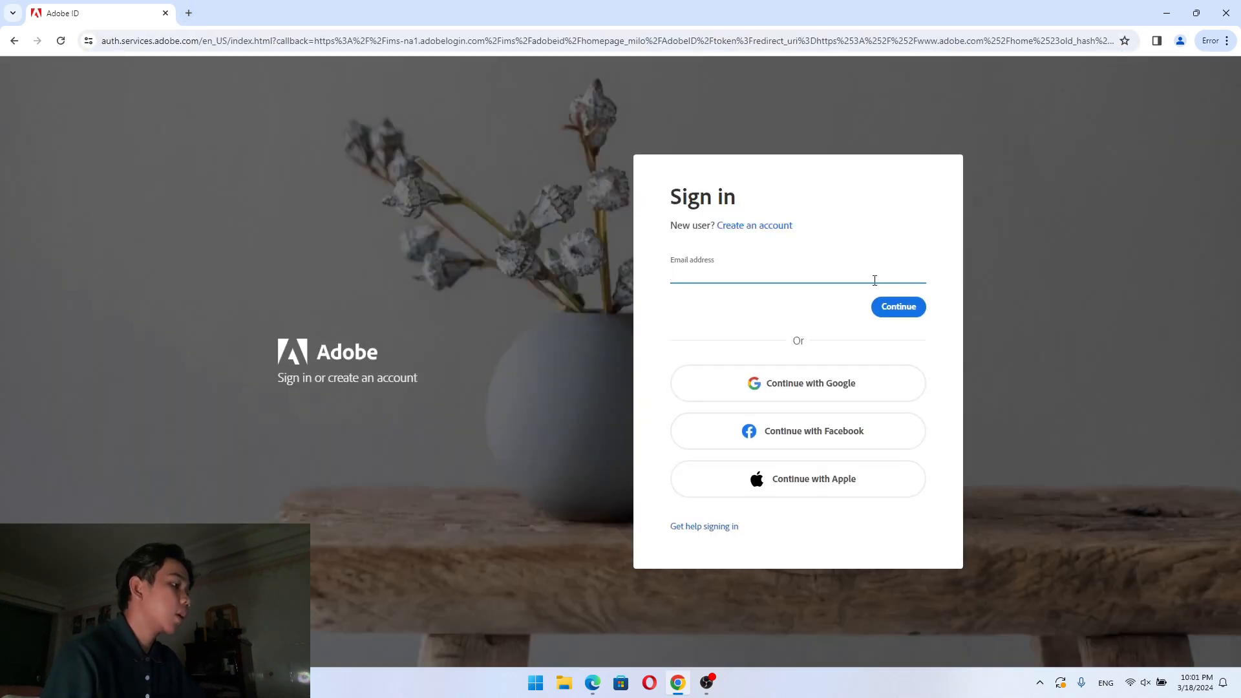
click(778, 233)
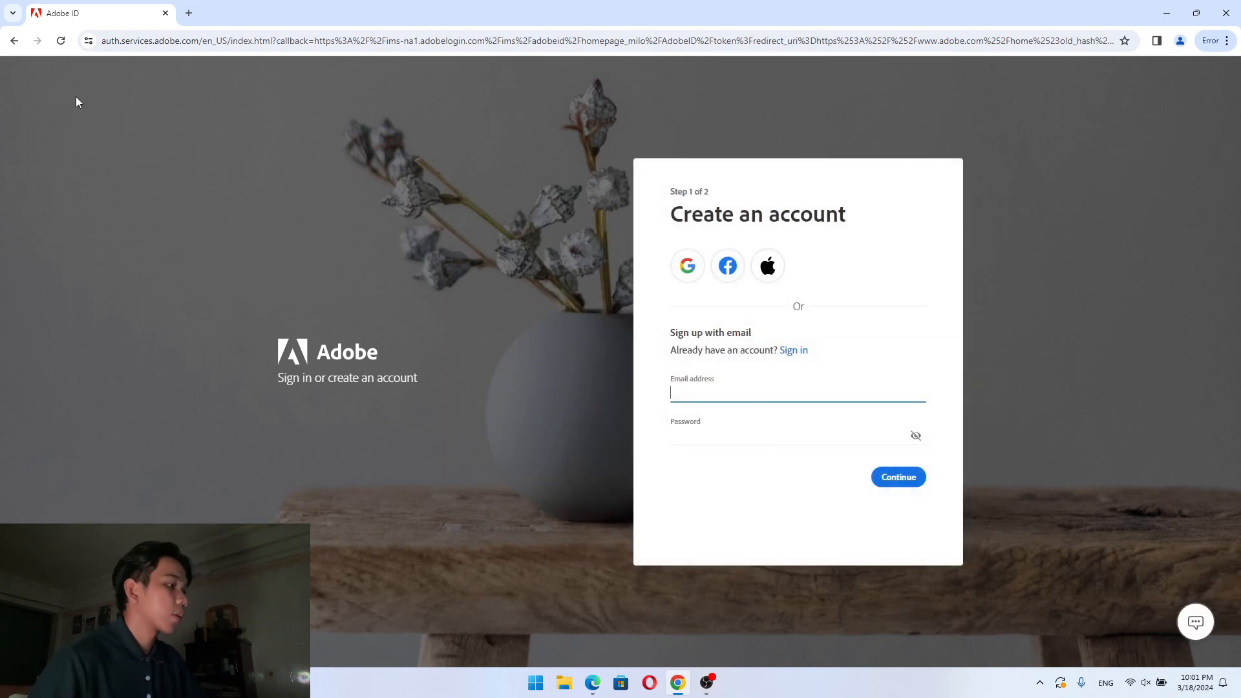
key(ctrl+t)
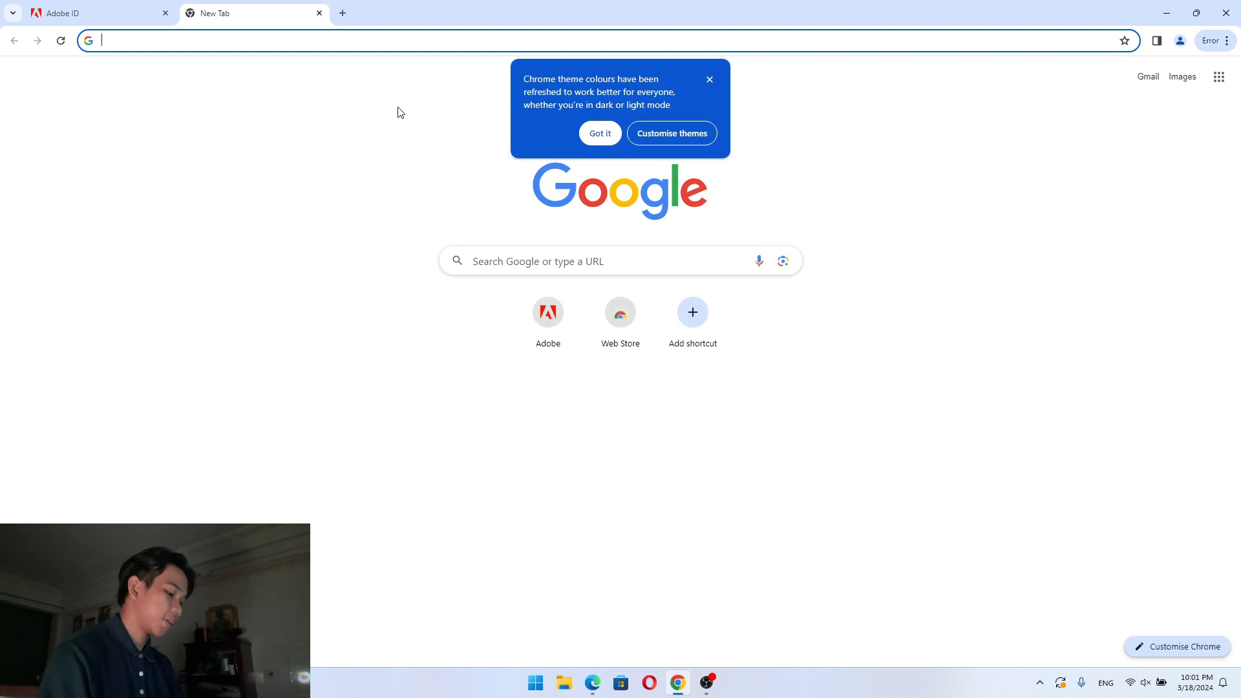
Search Google for 'temp mail' and open the temp-mail.org disposable email site
text(temp mai)
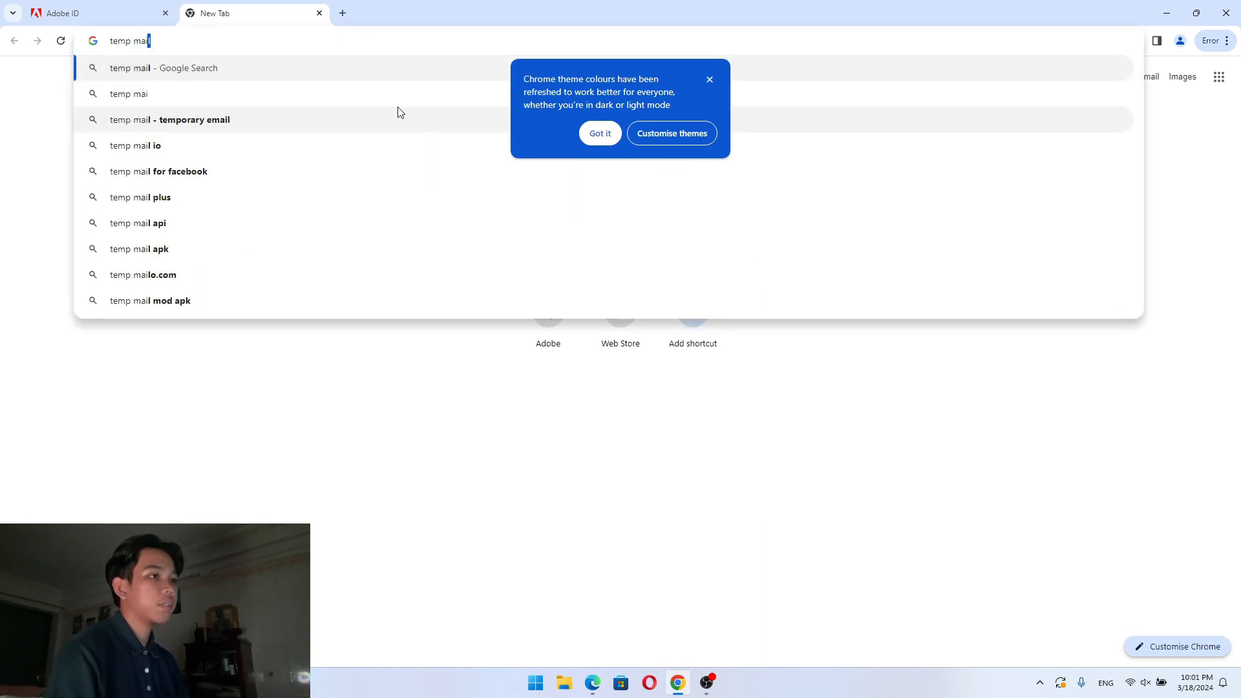
key(Return)
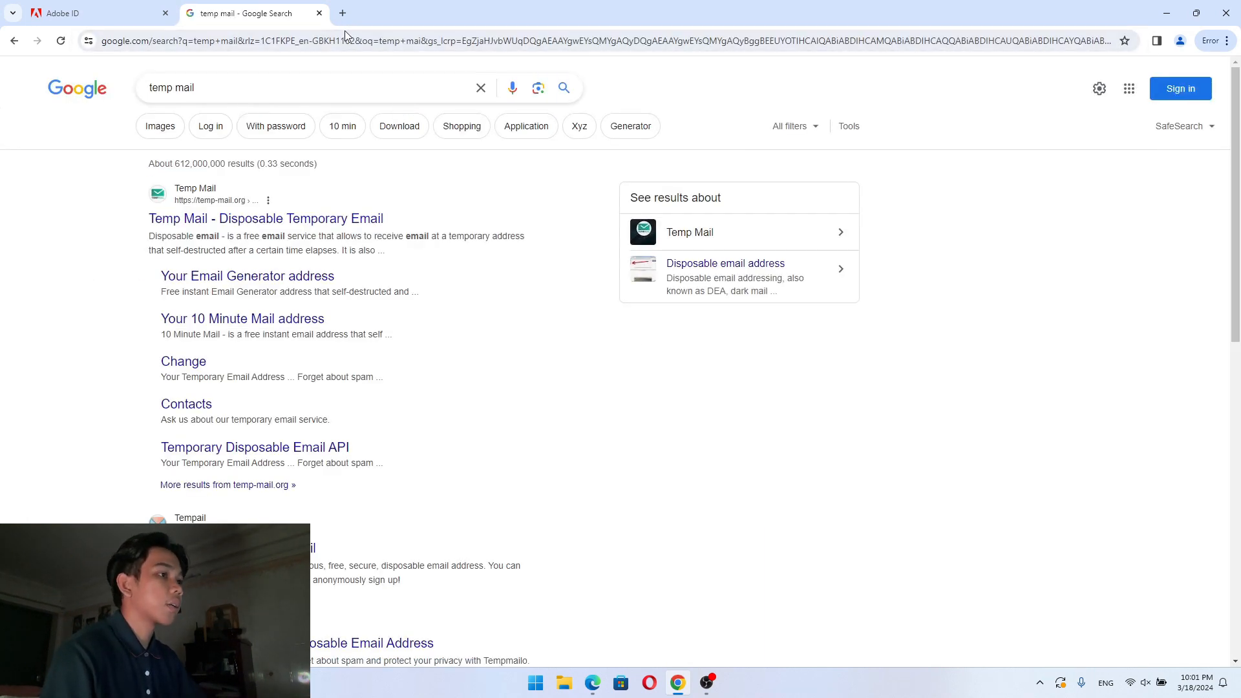
click(348, 221)
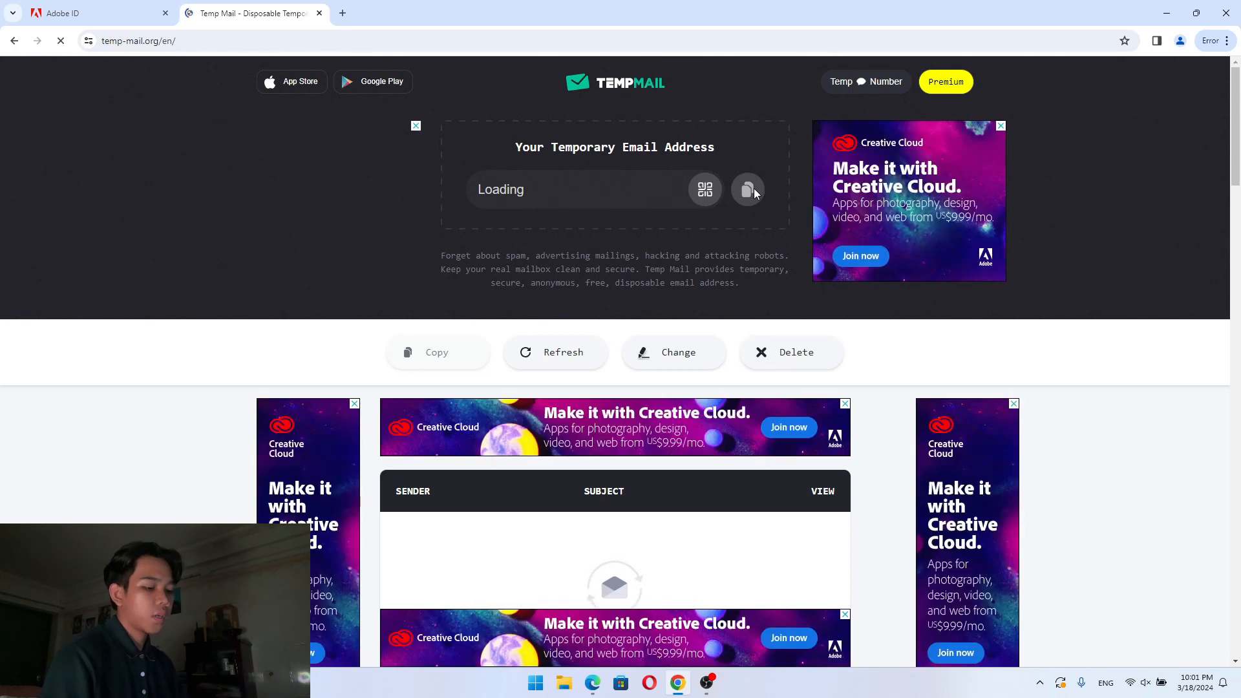
Launch Notepad, dismiss its auto-save tip, and narrow it beside the Temp Mail page
key(super)
text(notepad)
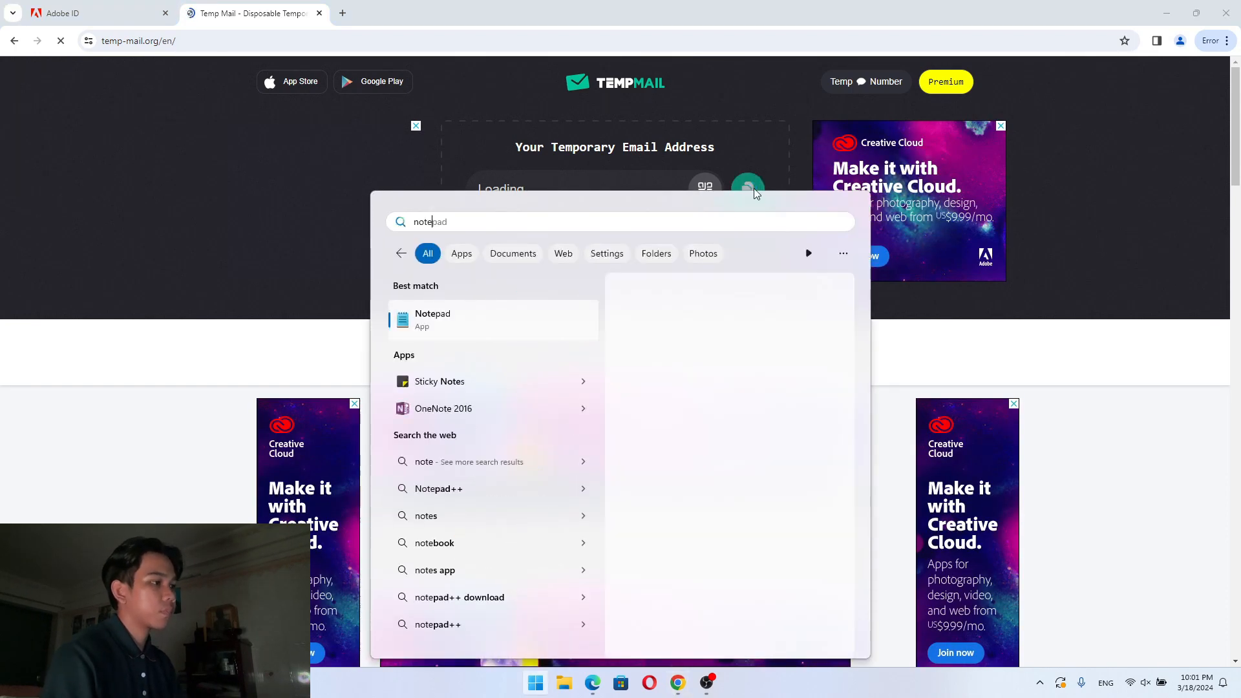
key(Return)
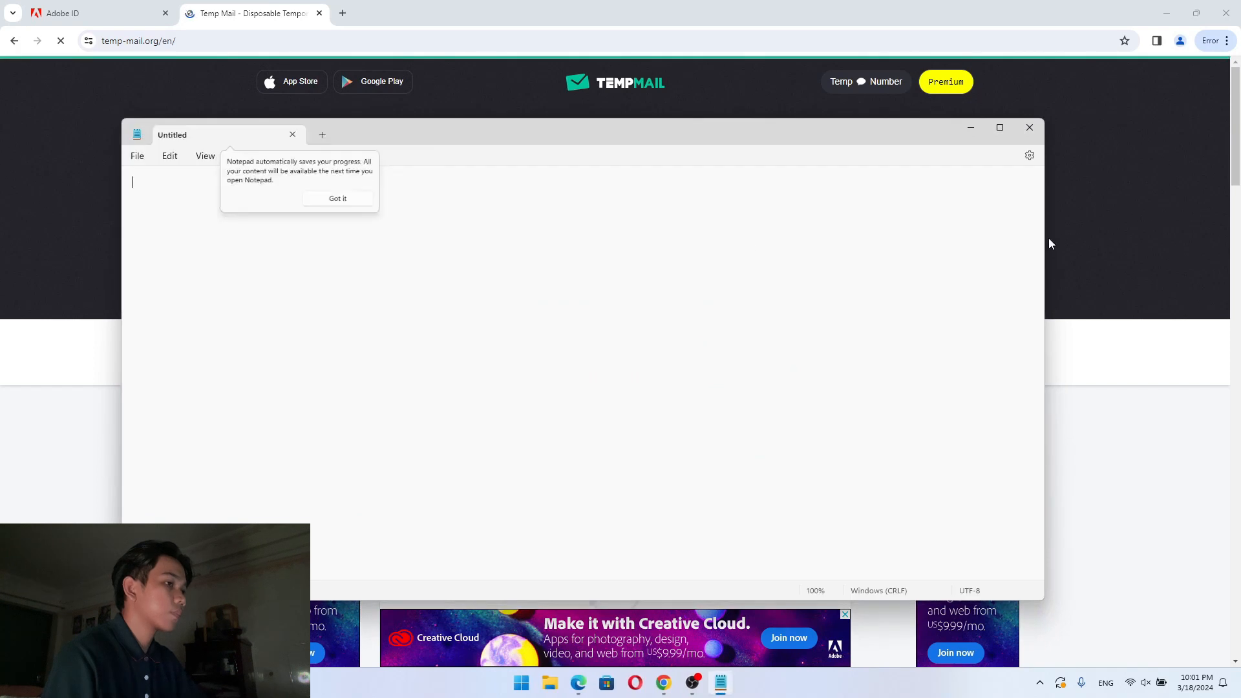
click(373, 214)
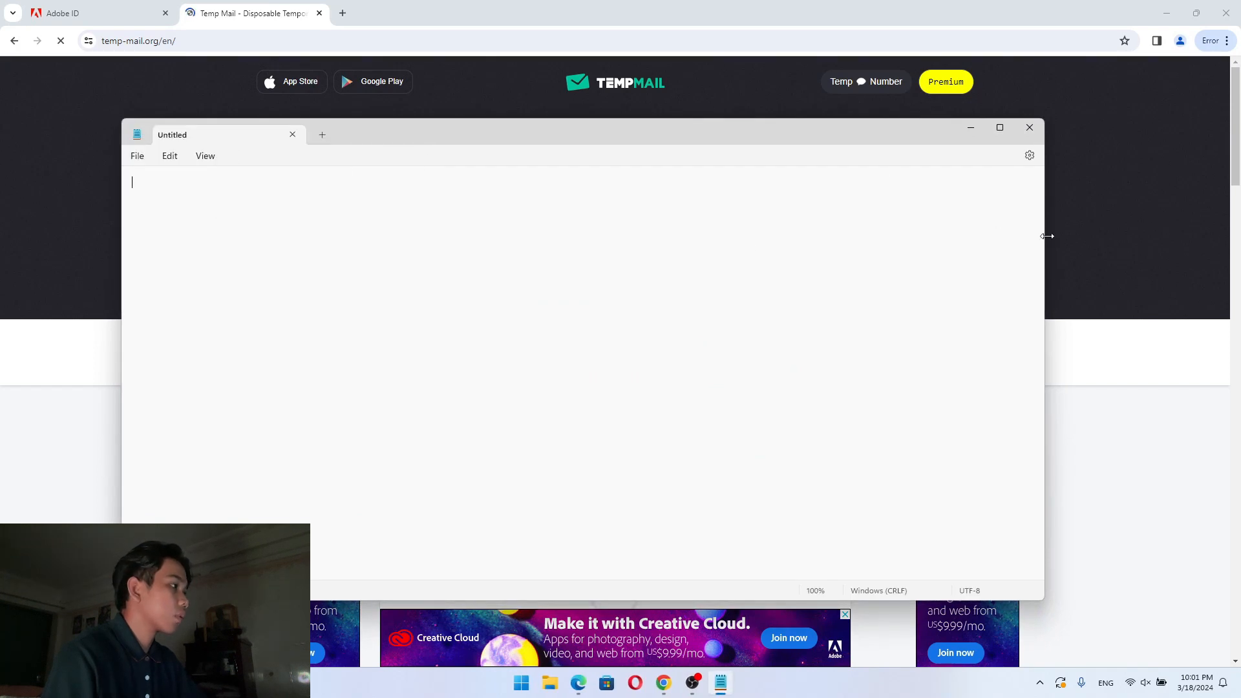
drag(1047, 236, 405, 300)
Copy the temporary address into the Notepad note and return to the Adobe sign-up tab
click(734, 192)
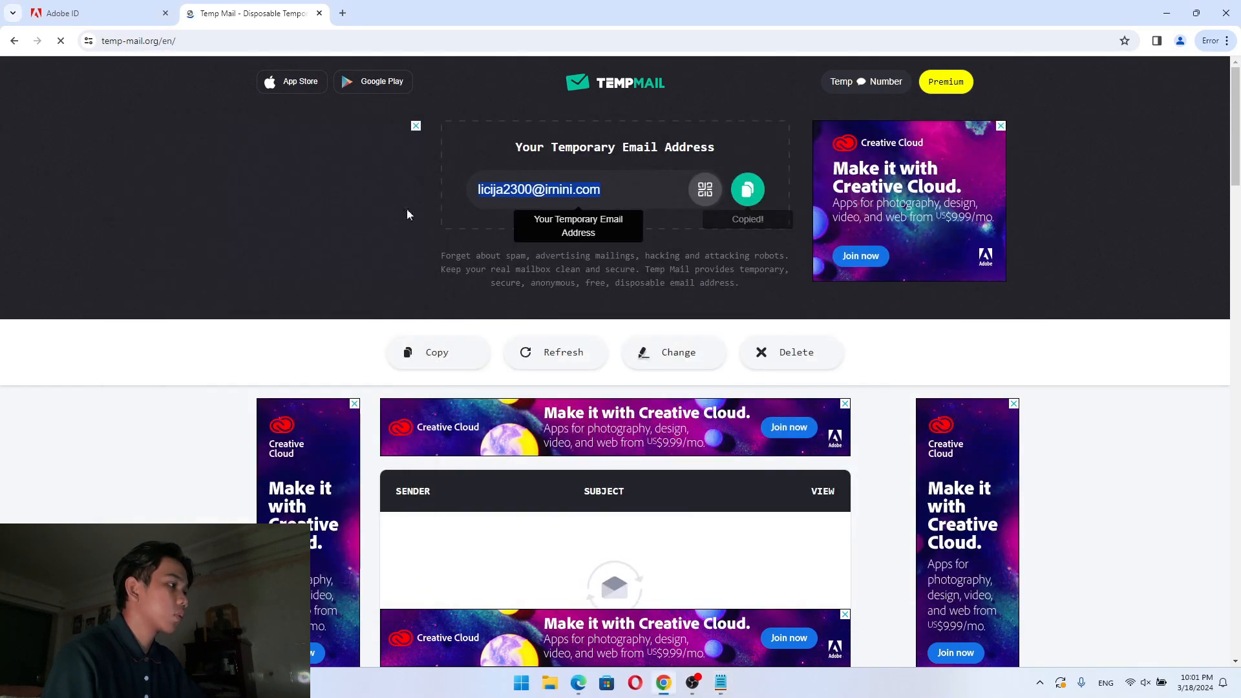
click(722, 683)
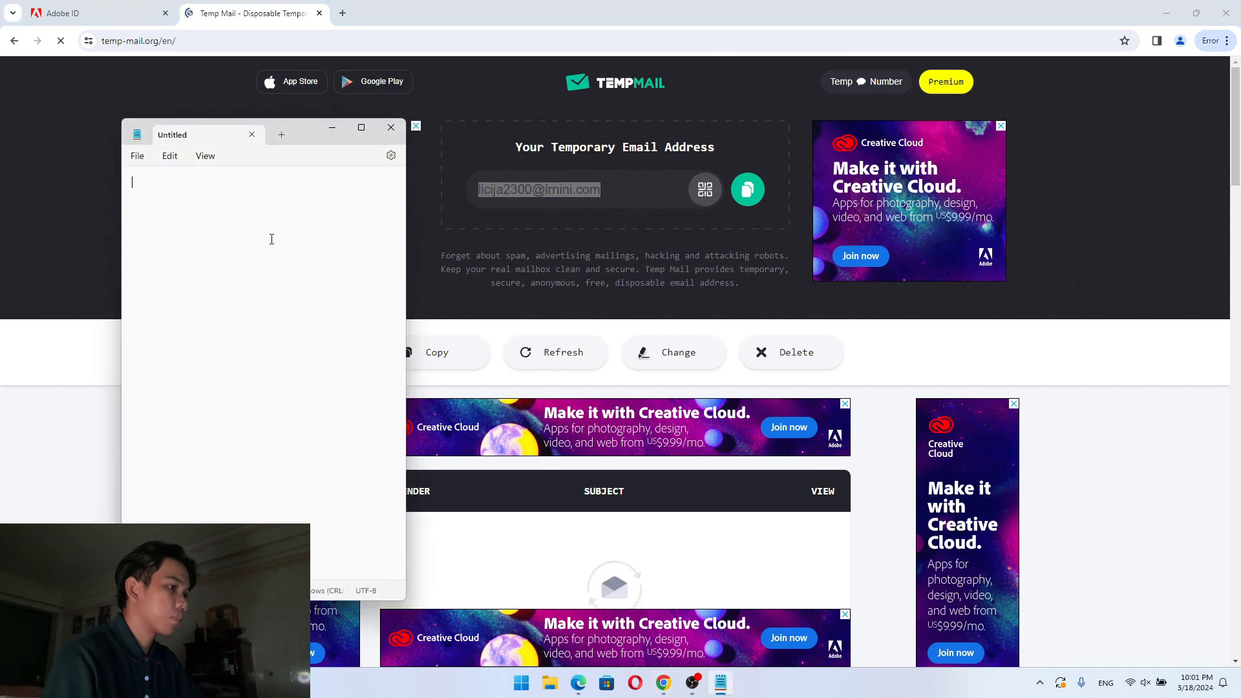
key(ctrl+v)
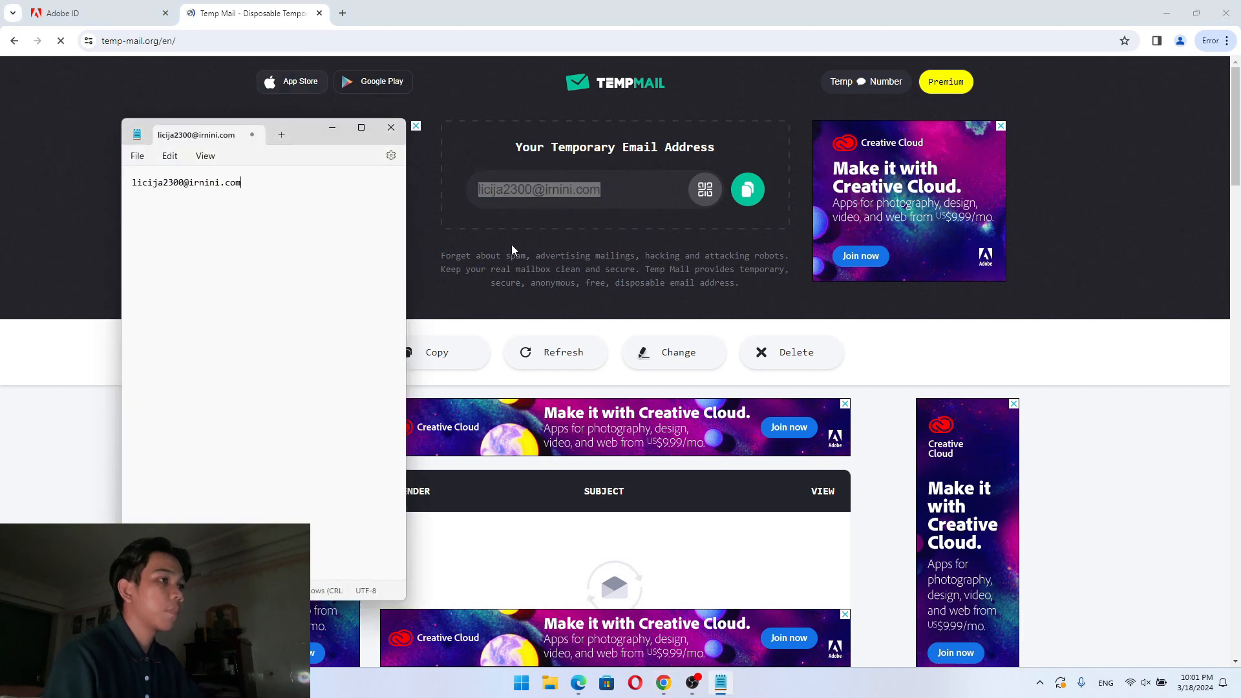
click(510, 249)
key(ctrl+shift+Tab)
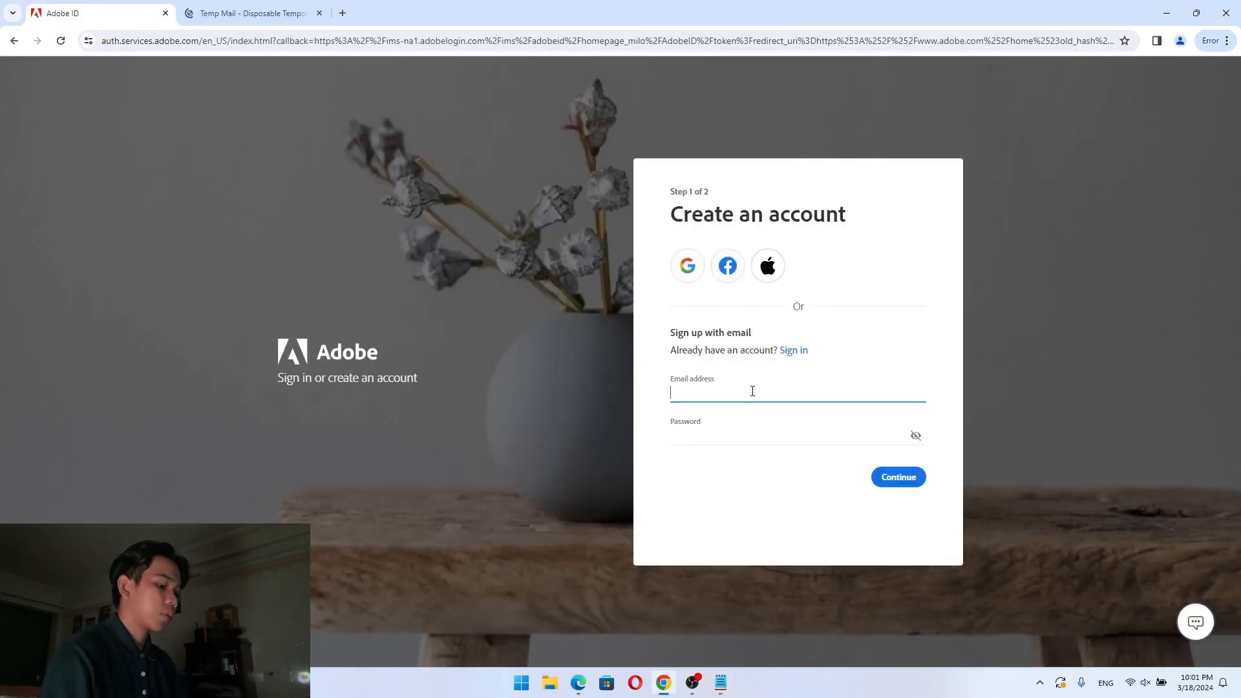
Paste the temporary email, enter a password, and submit the sign-up form
key(ctrl+v)
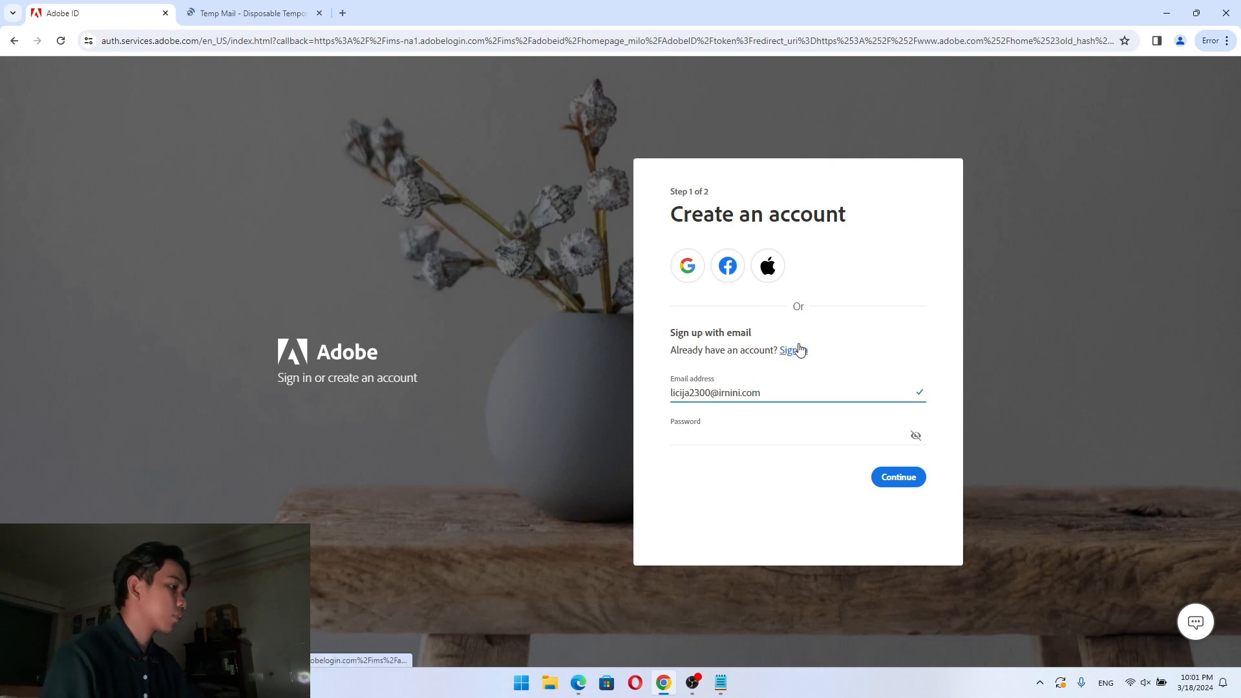
click(827, 446)
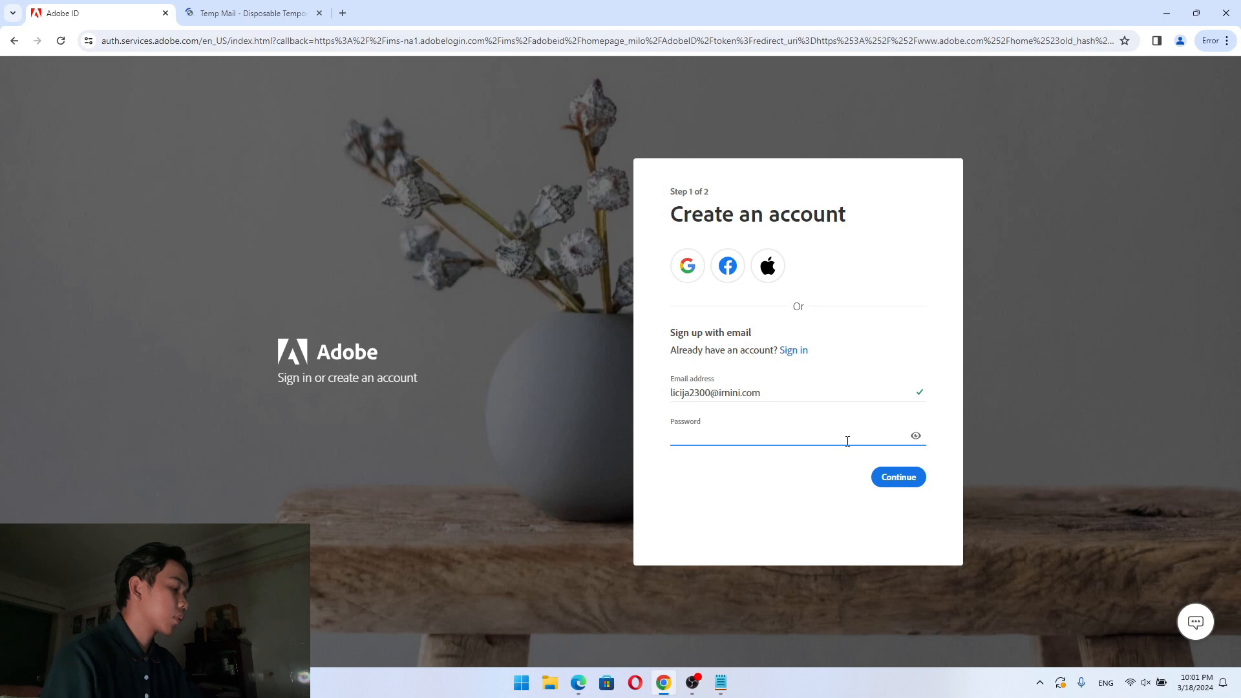
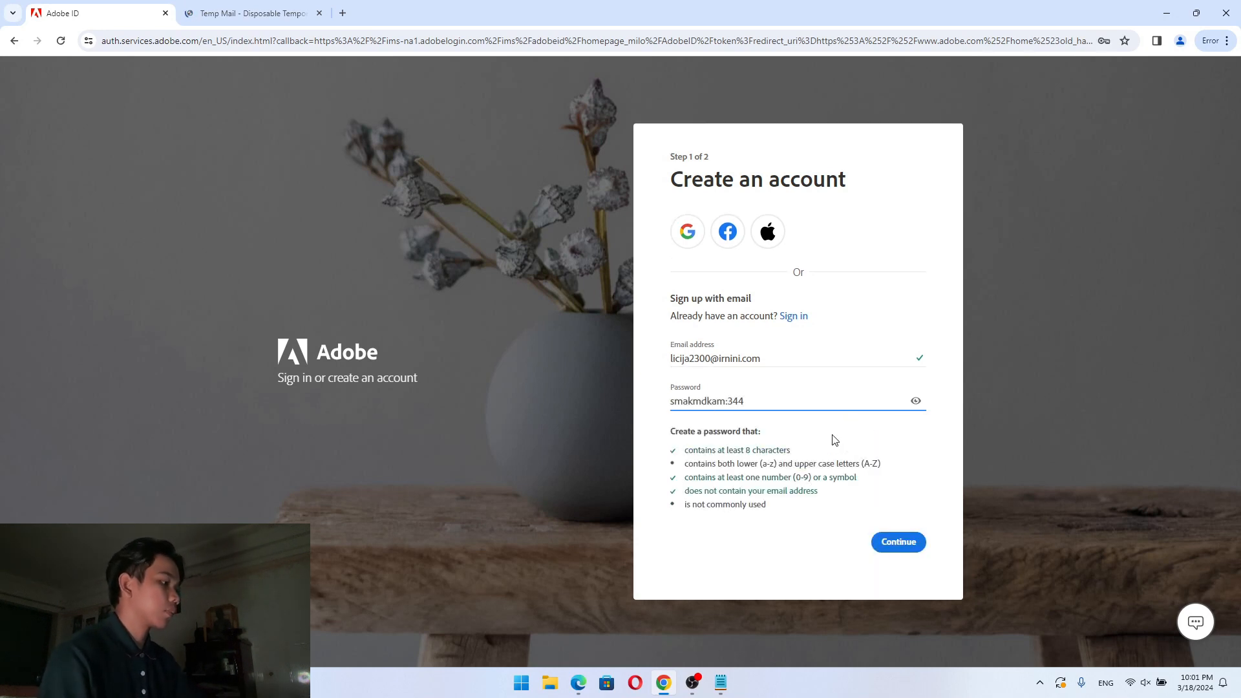
key(ctrl+a)
click(892, 543)
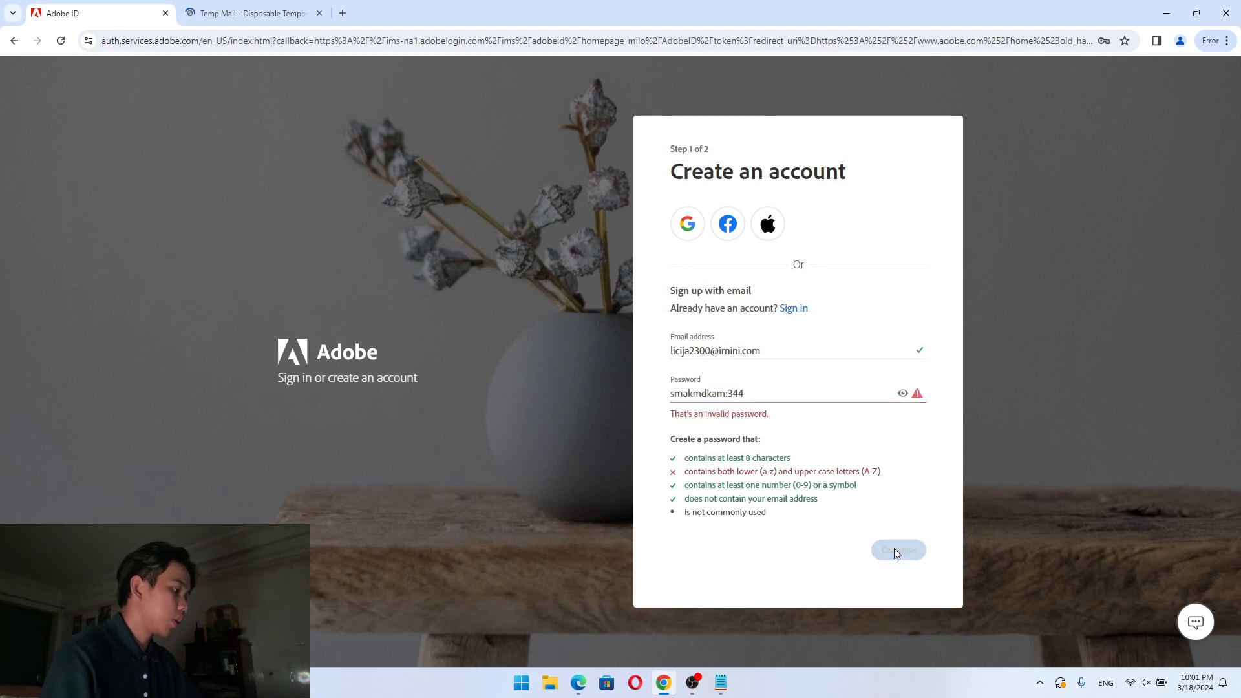
Fix the password with an uppercase letter and symbol, select it, and continue
click(777, 395)
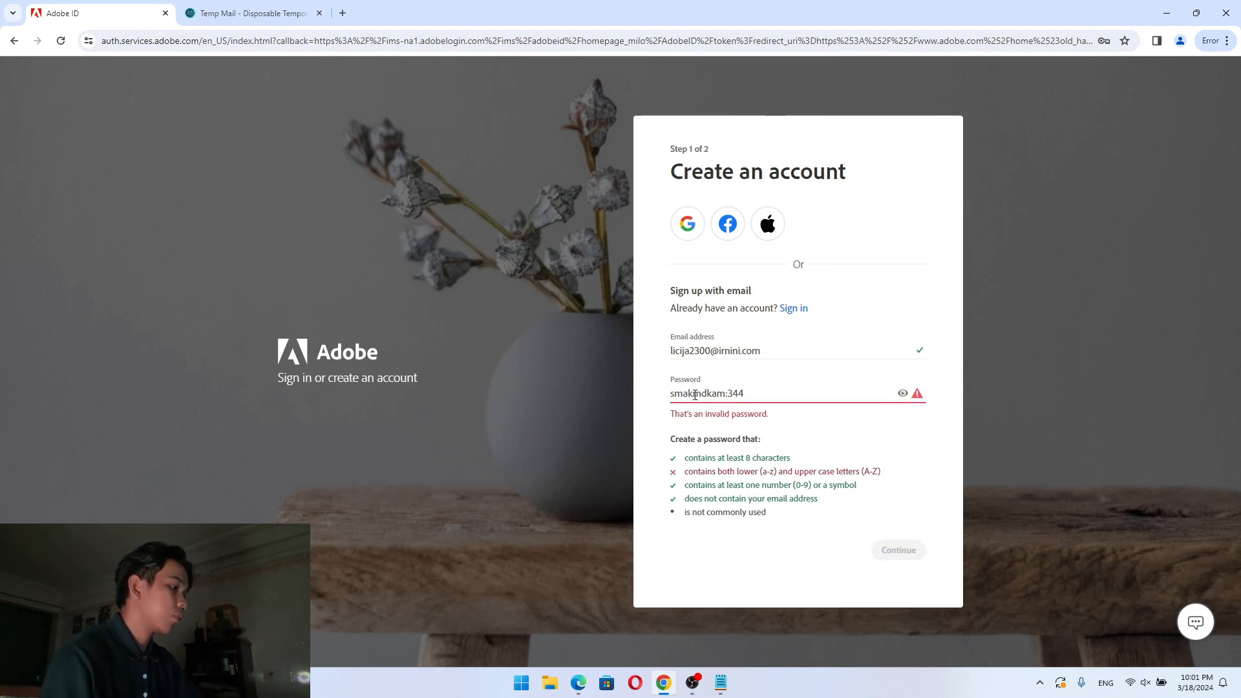
key(BackSpace)
key(BackSpace)
key(BackSpace)
key(BackSpace)
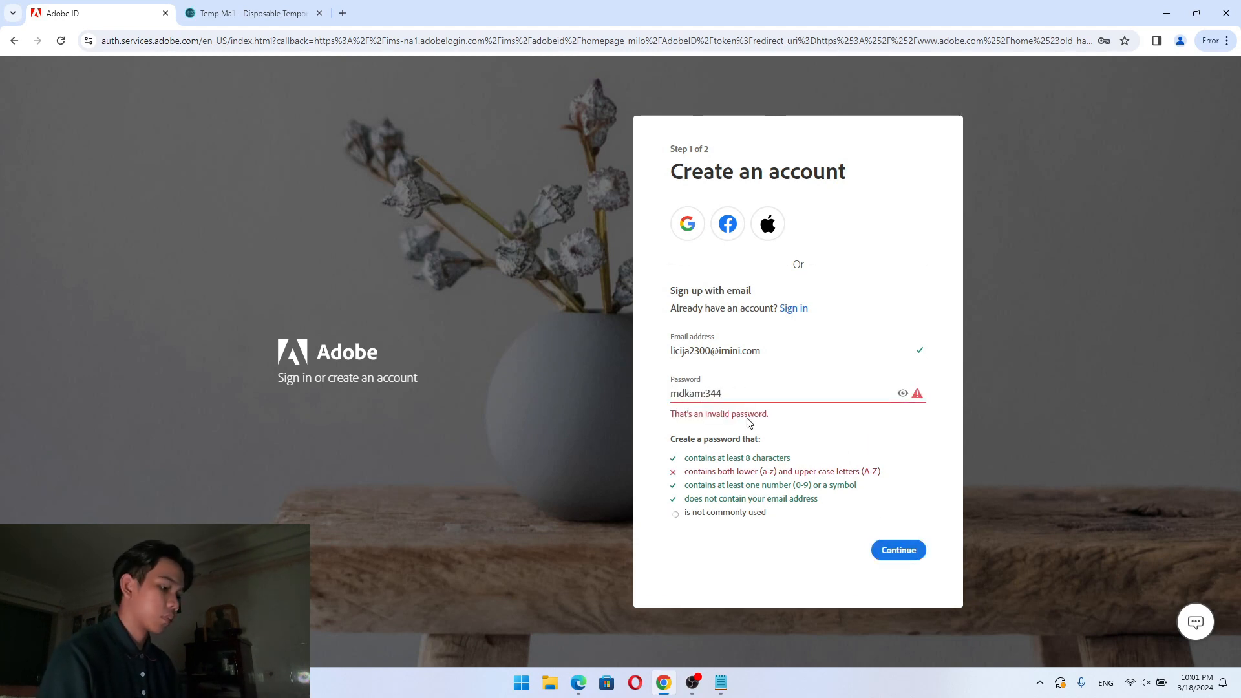
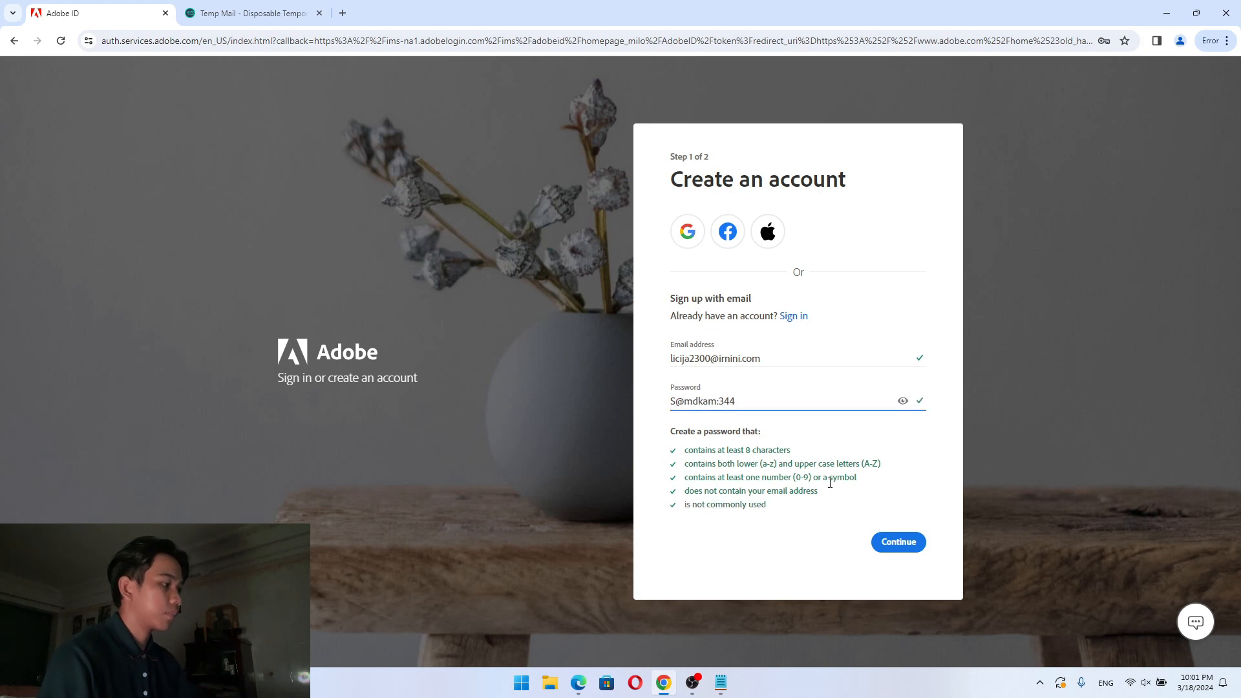
key(ctrl+a)
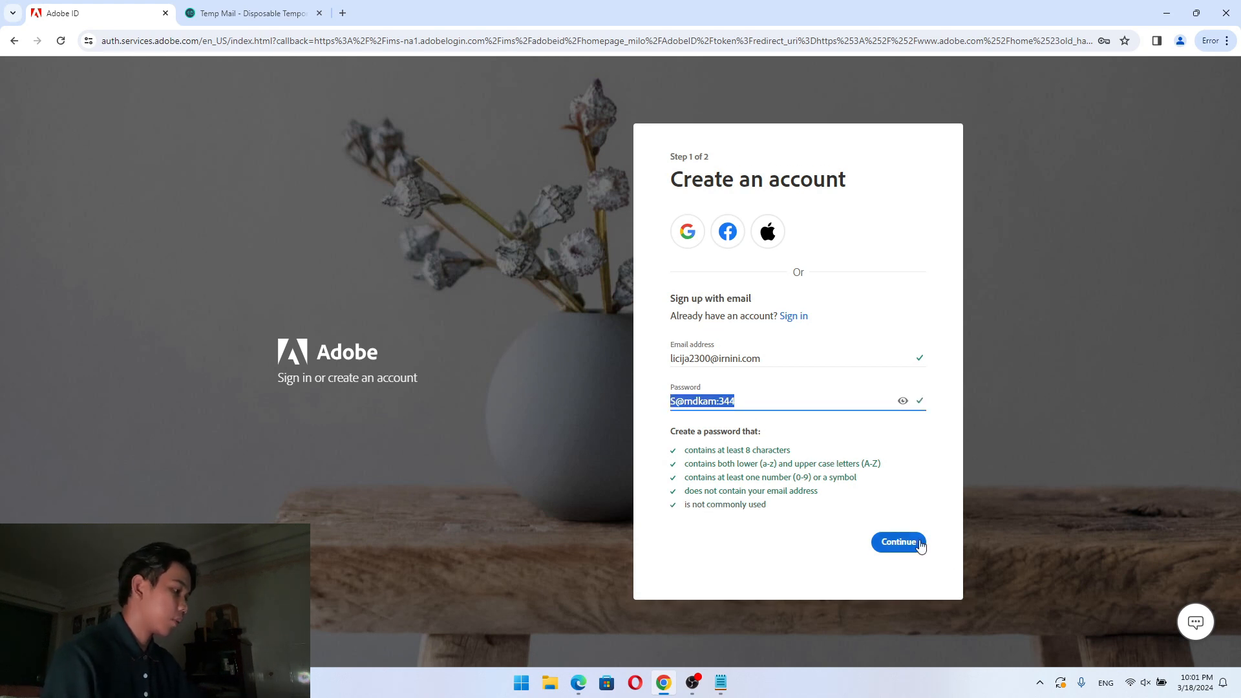
click(916, 544)
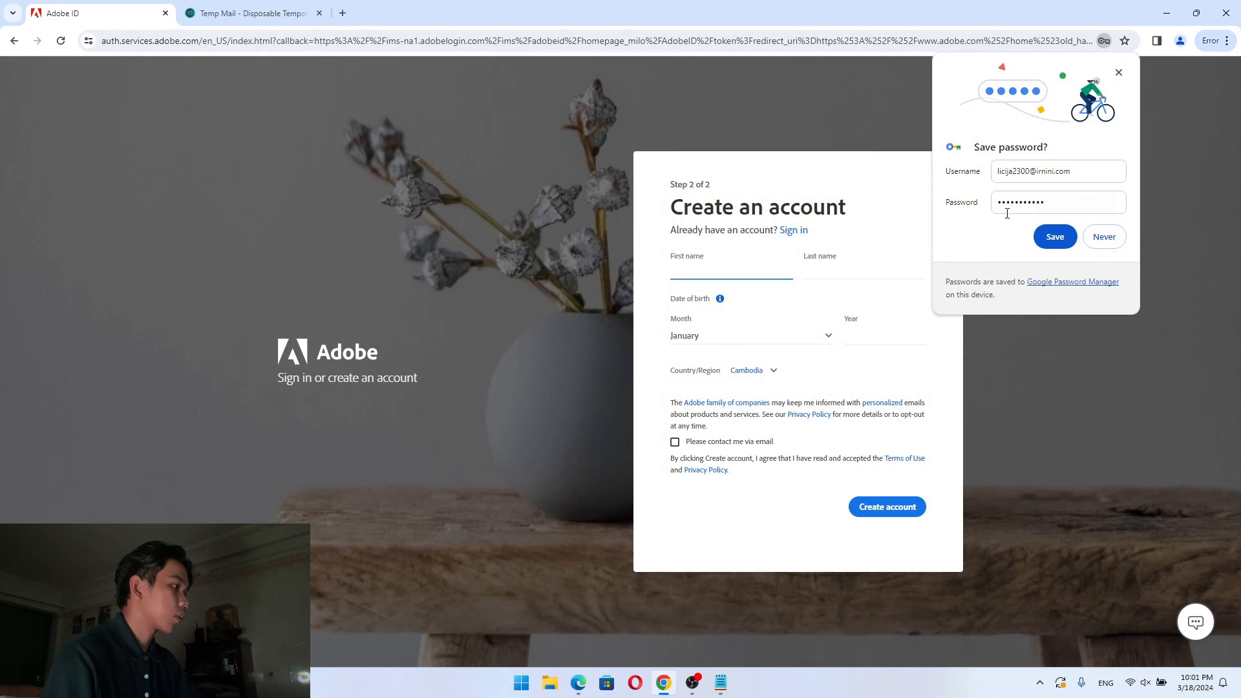
Paste the password under the email in the Notepad note, then hide Notepad unsaved
click(721, 682)
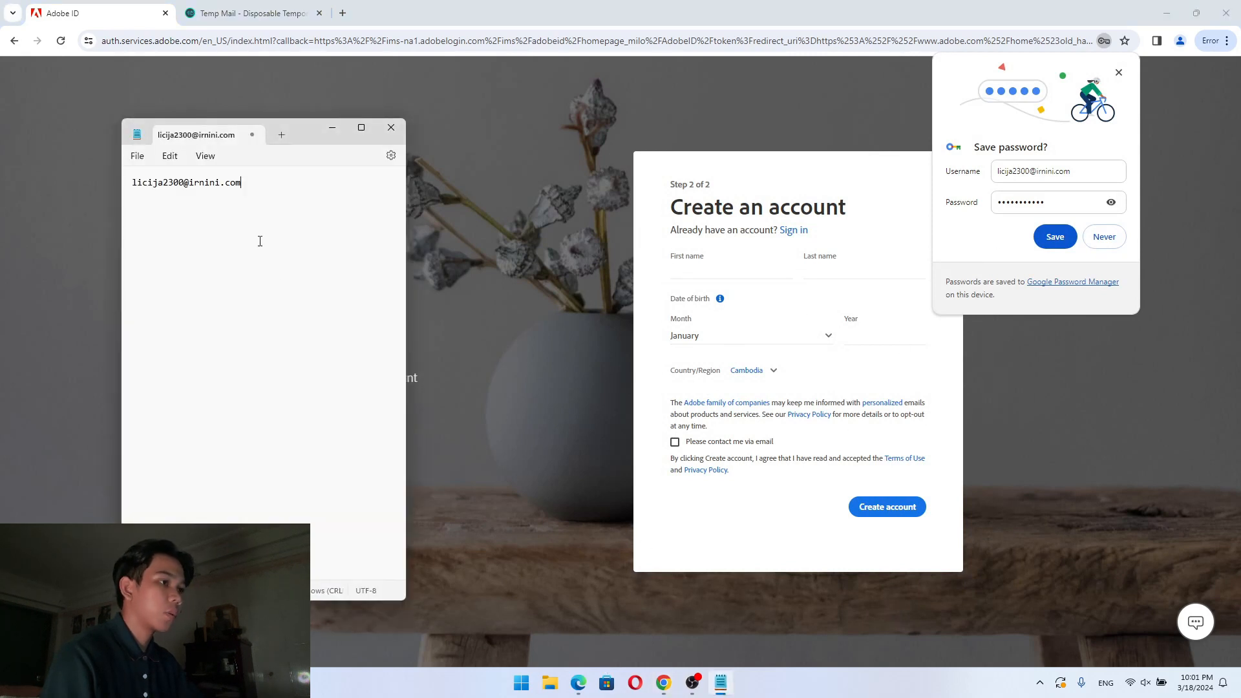
key(Return)
key(Return)
key(ctrl+v)
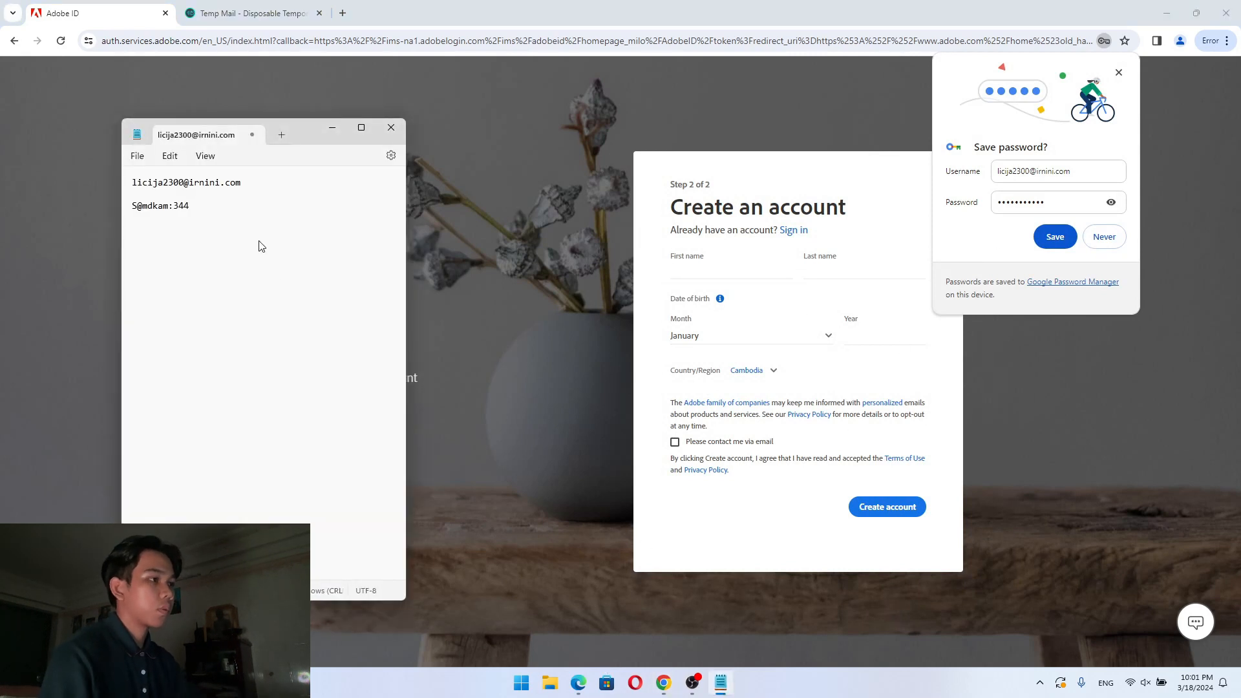
key(ctrl+s)
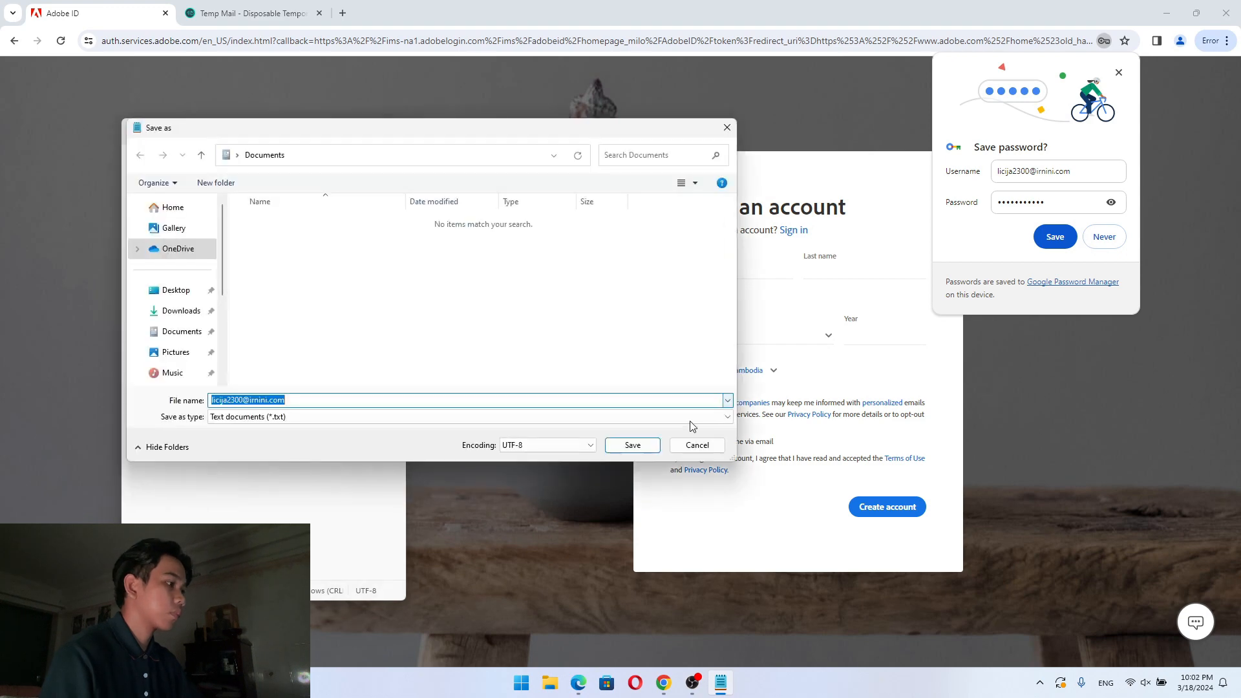
click(696, 443)
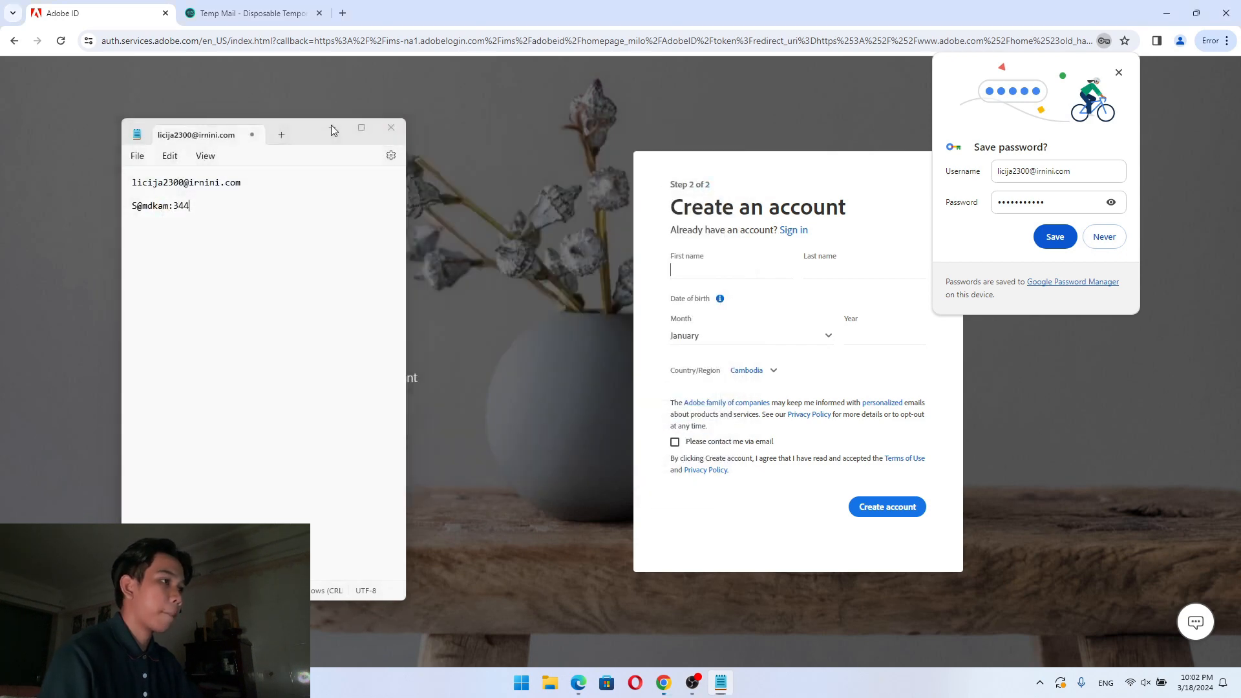
click(332, 127)
Decline saving the password, then fill in first name, last name and birth year 2000
click(1119, 73)
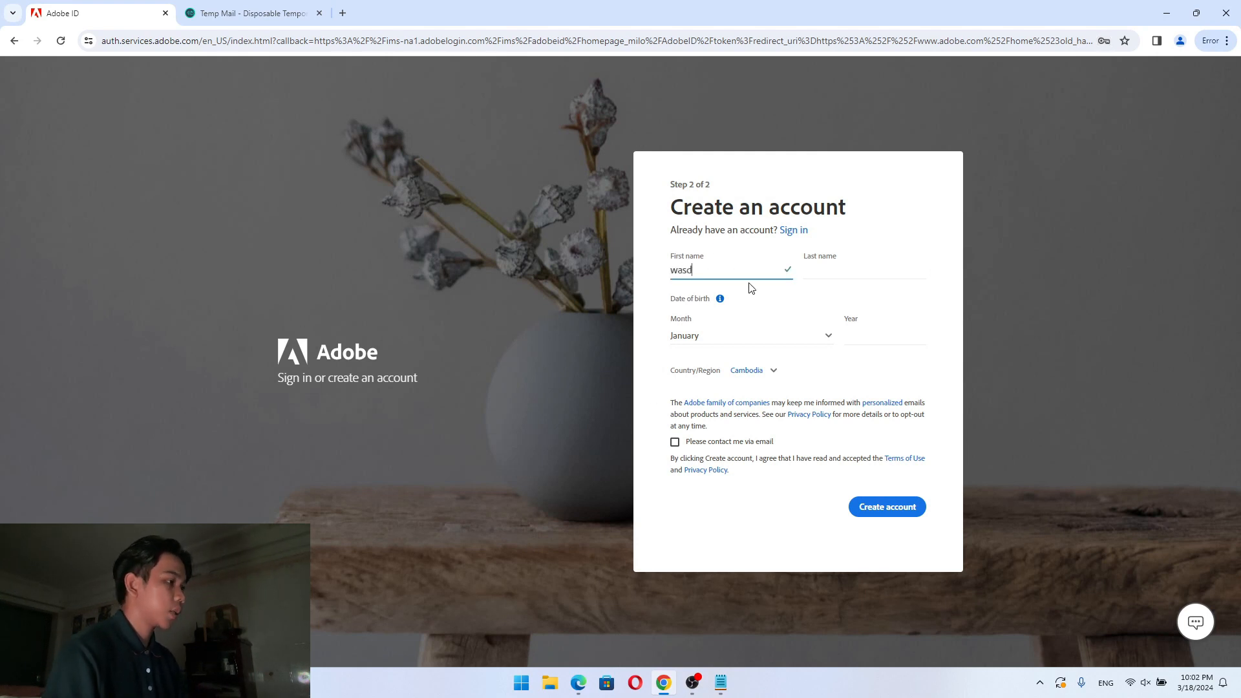
click(867, 276)
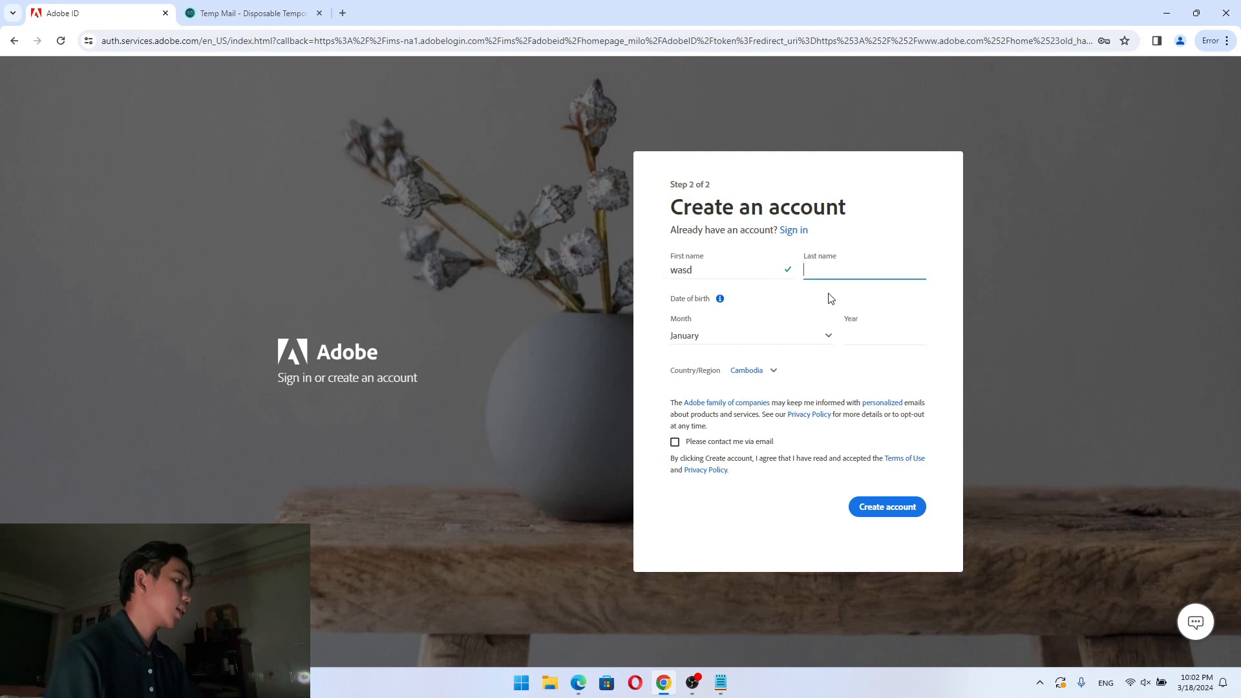
double_click(758, 271)
text(oasd)
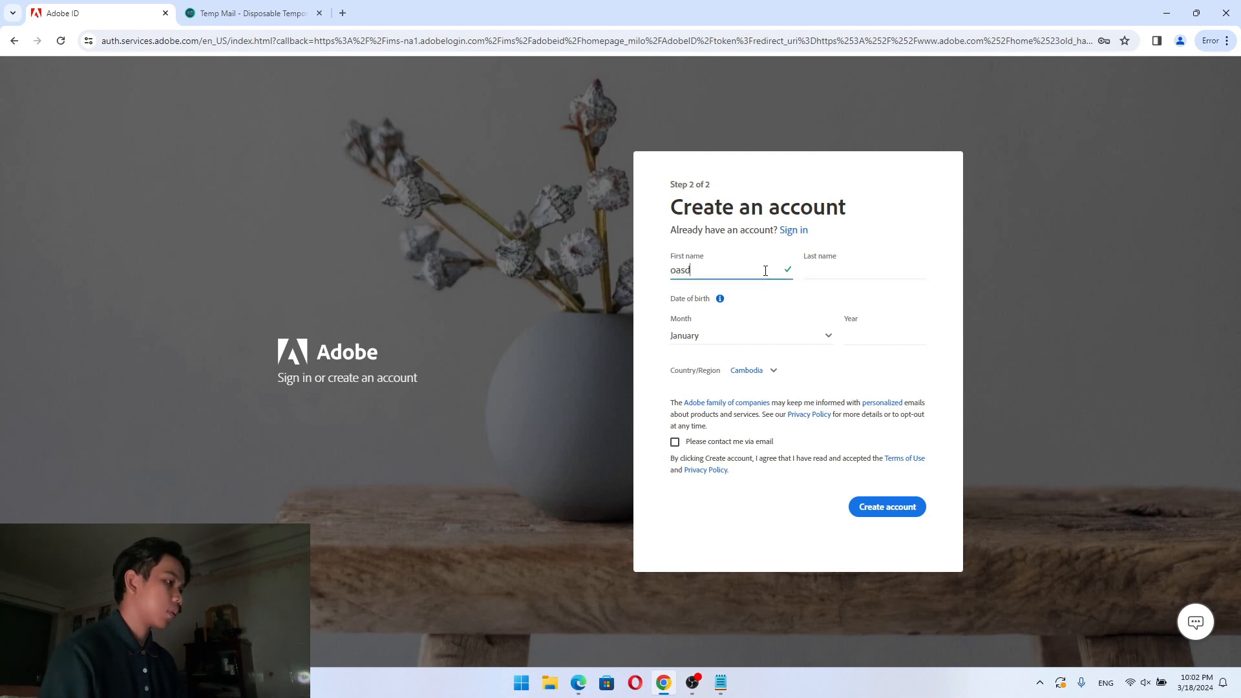
click(839, 274)
text(sadw)
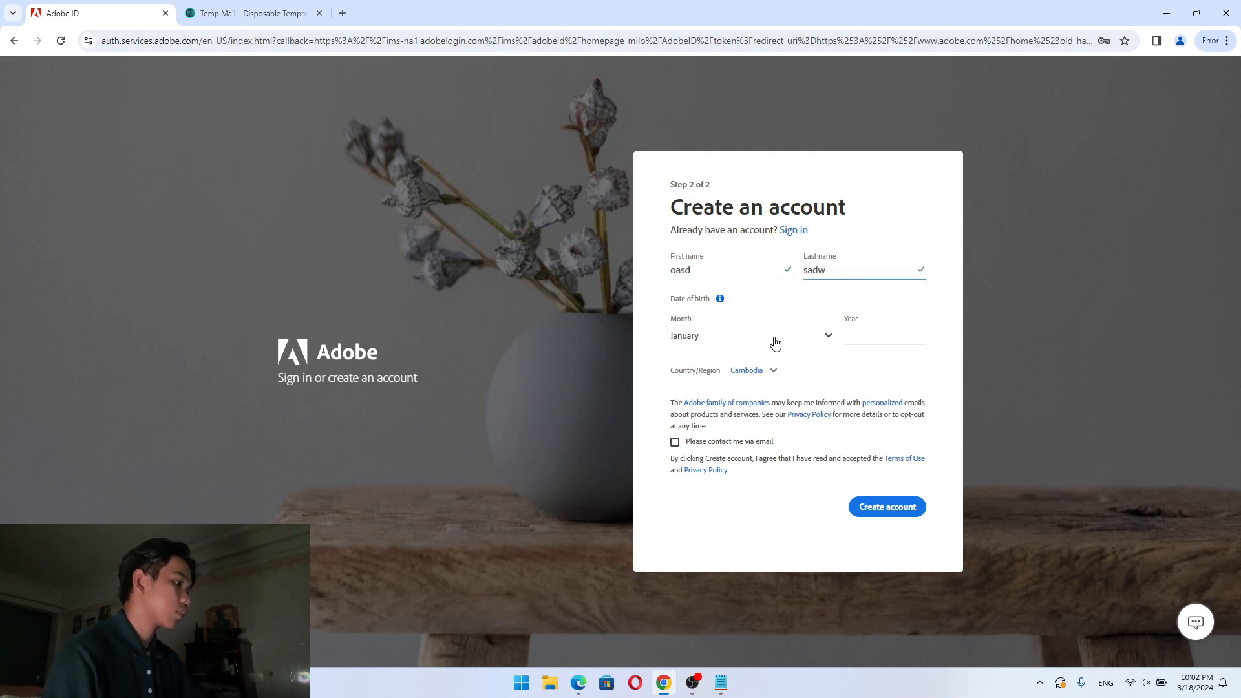
click(776, 343)
click(858, 342)
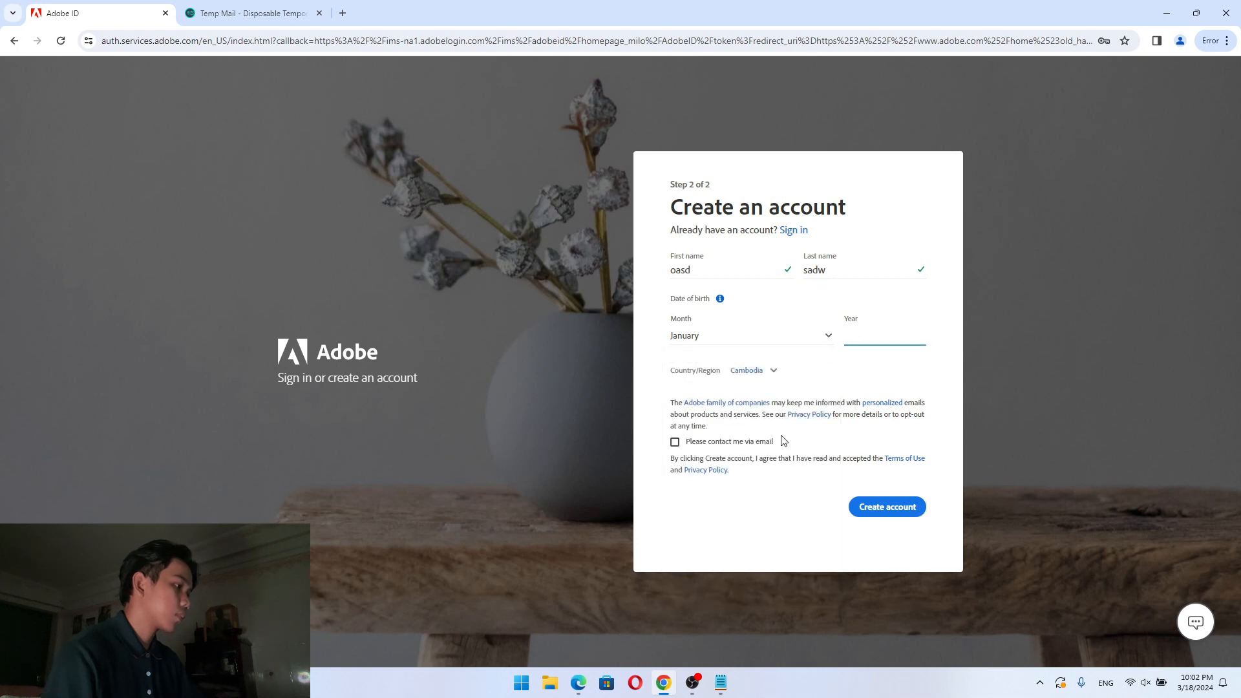
text(2000)
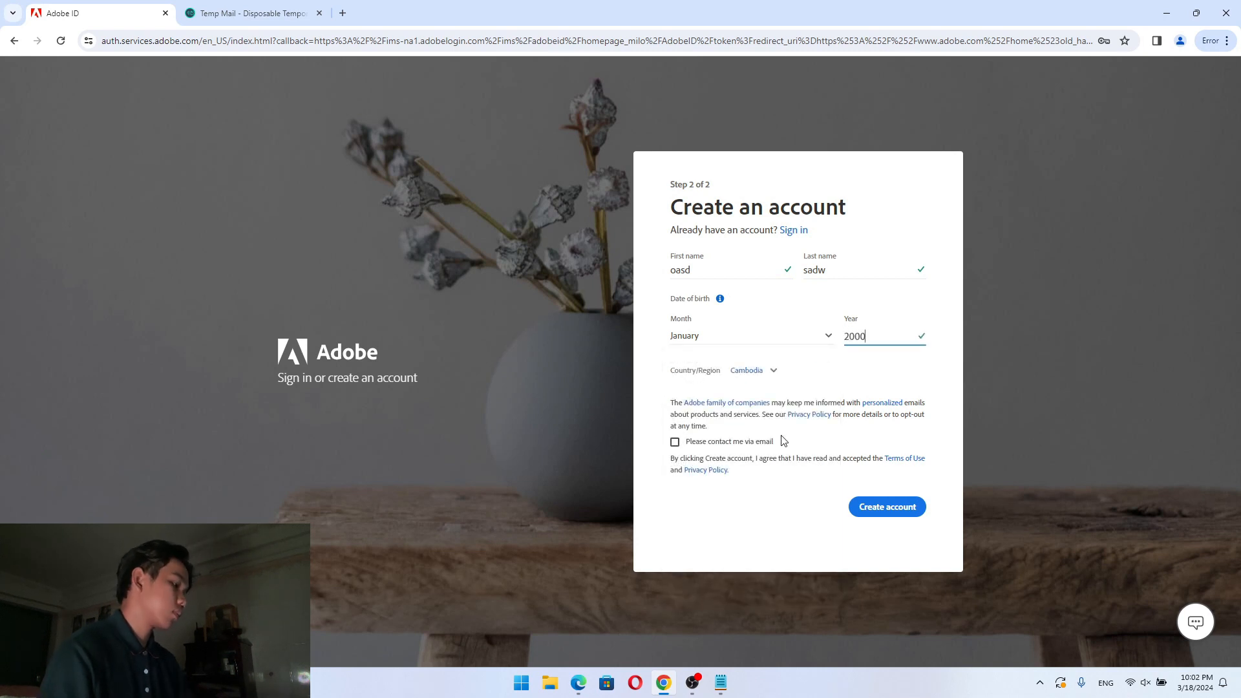
Leave email contact unchecked, choose India as country, and create the account
click(724, 444)
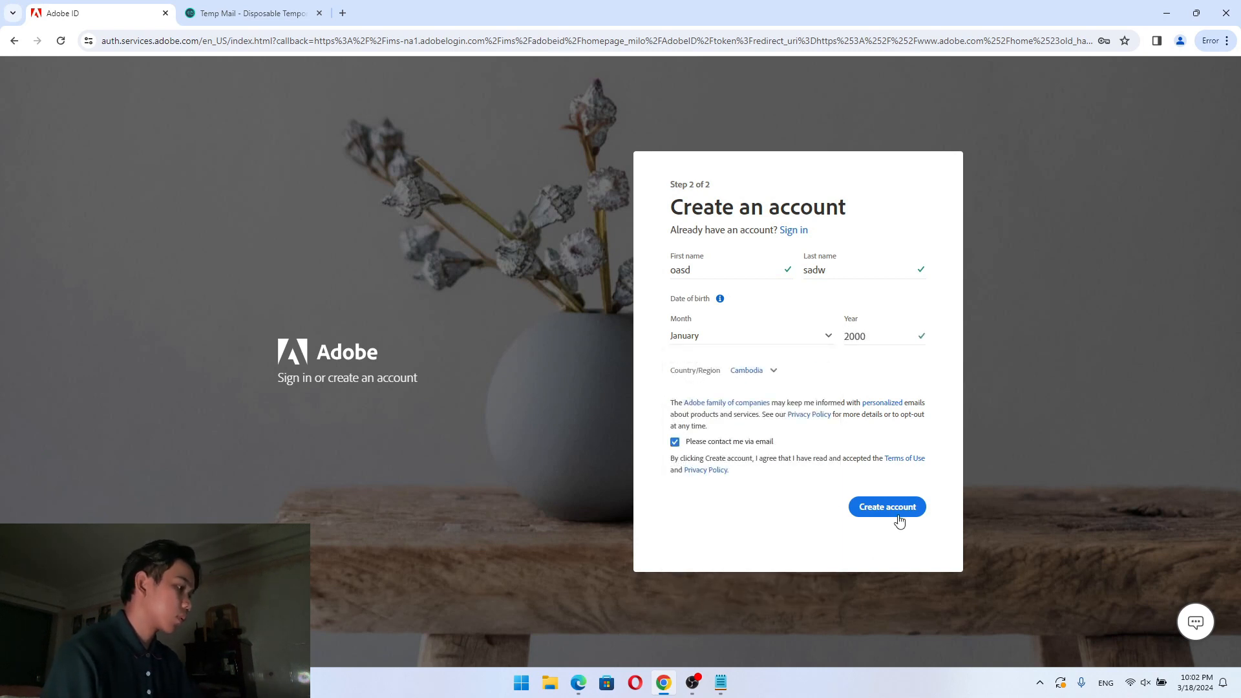
click(726, 442)
click(770, 370)
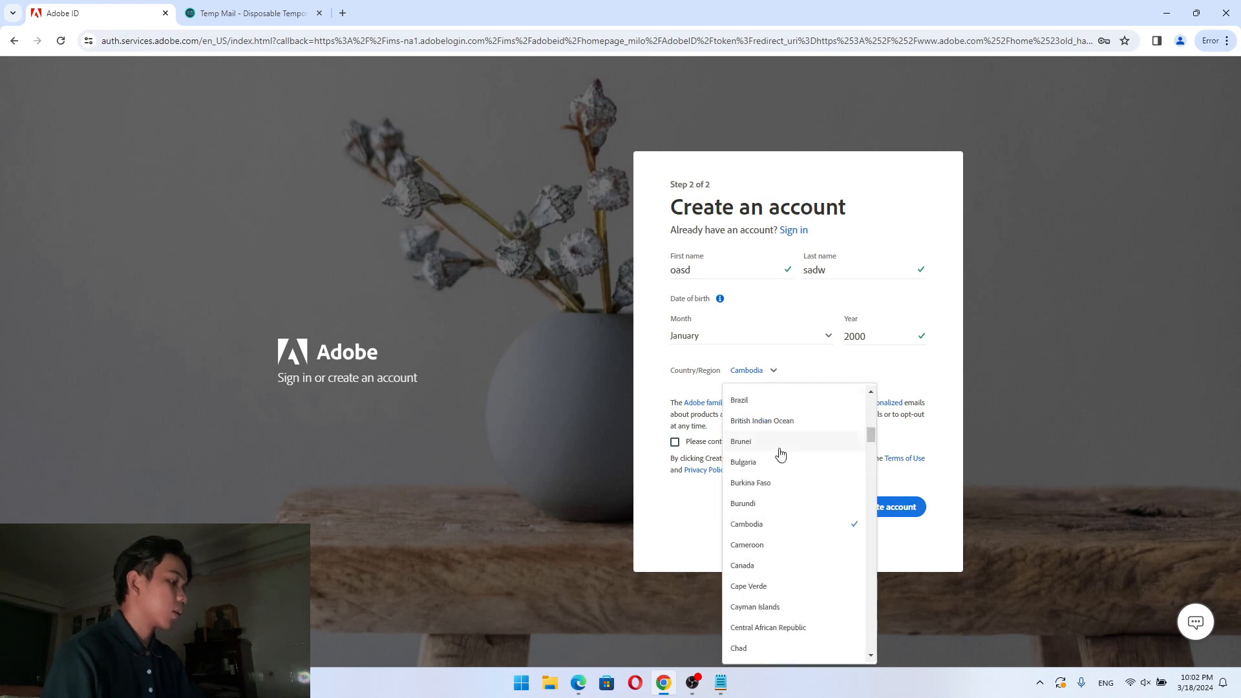
scroll(784, 445, down, 10)
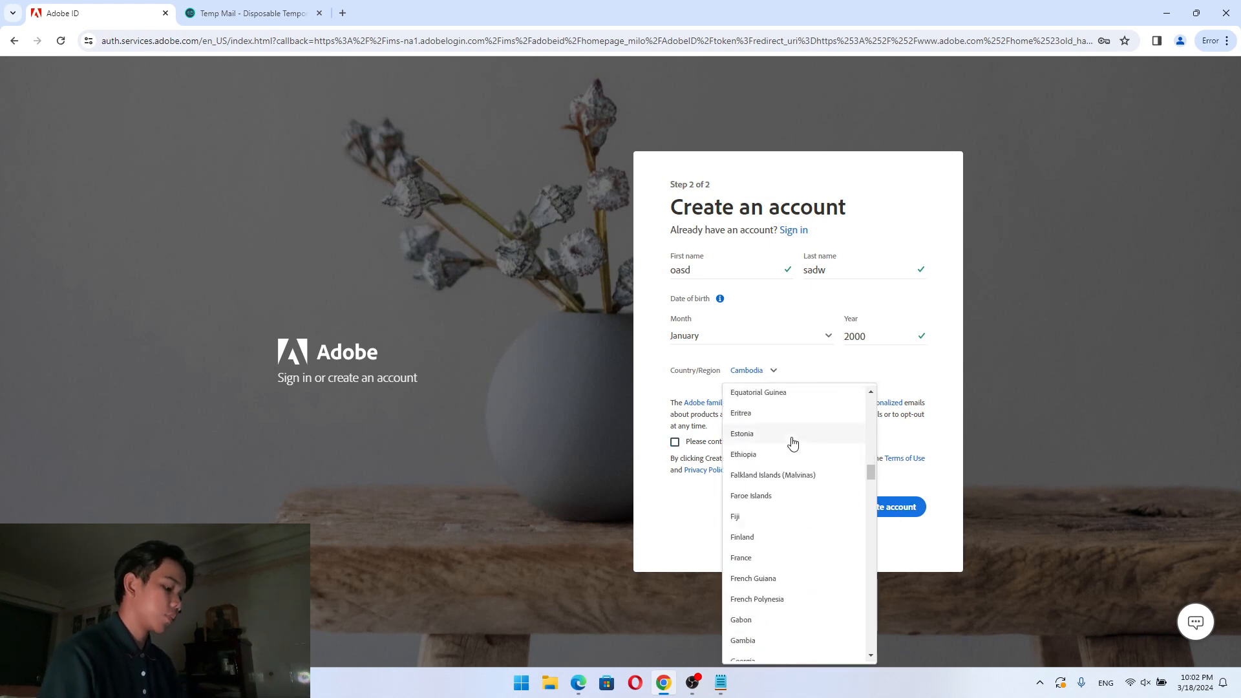
scroll(793, 442, down, 8)
key(Return)
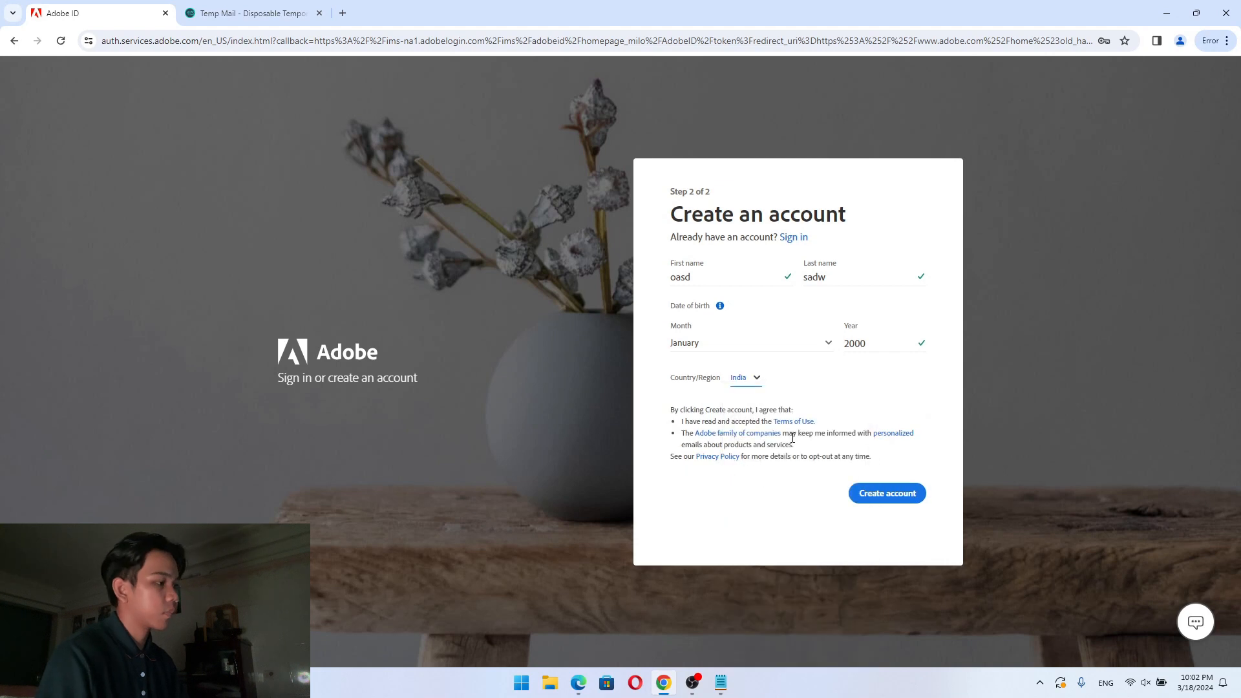
click(859, 497)
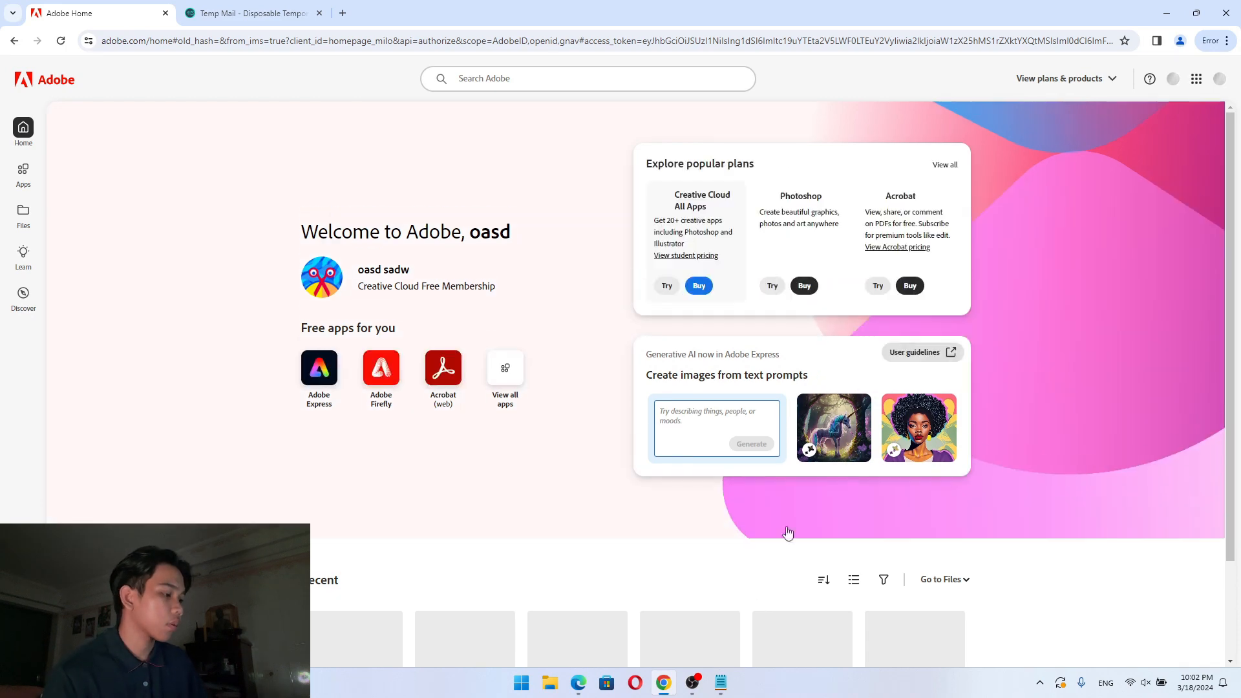
Search Google for 'adobe cc installer' and open the Download Adobe Creative Cloud apps result
click(692, 683)
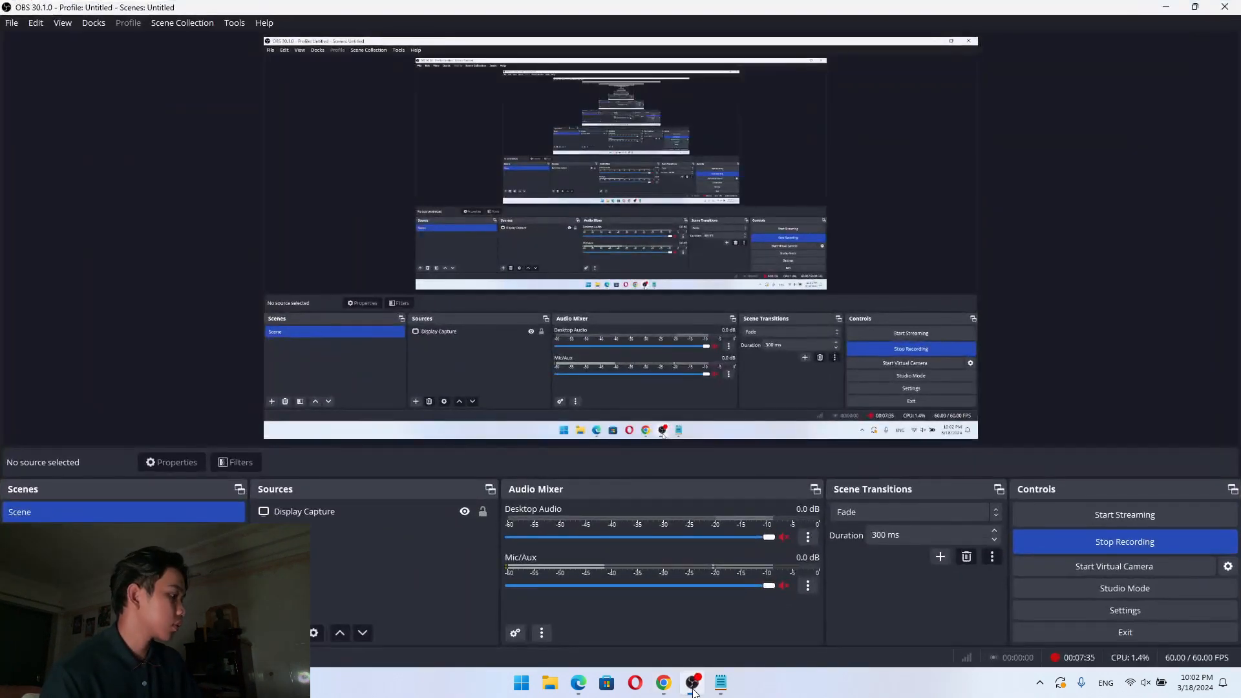
click(692, 683)
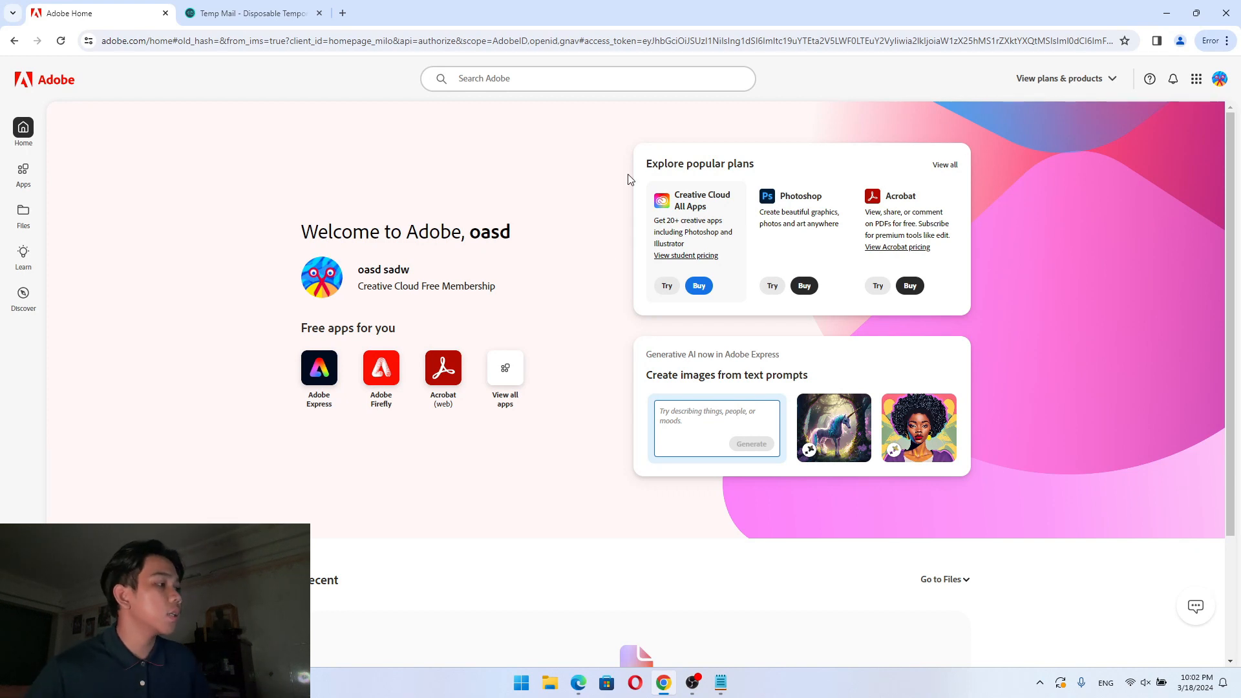
click(343, 18)
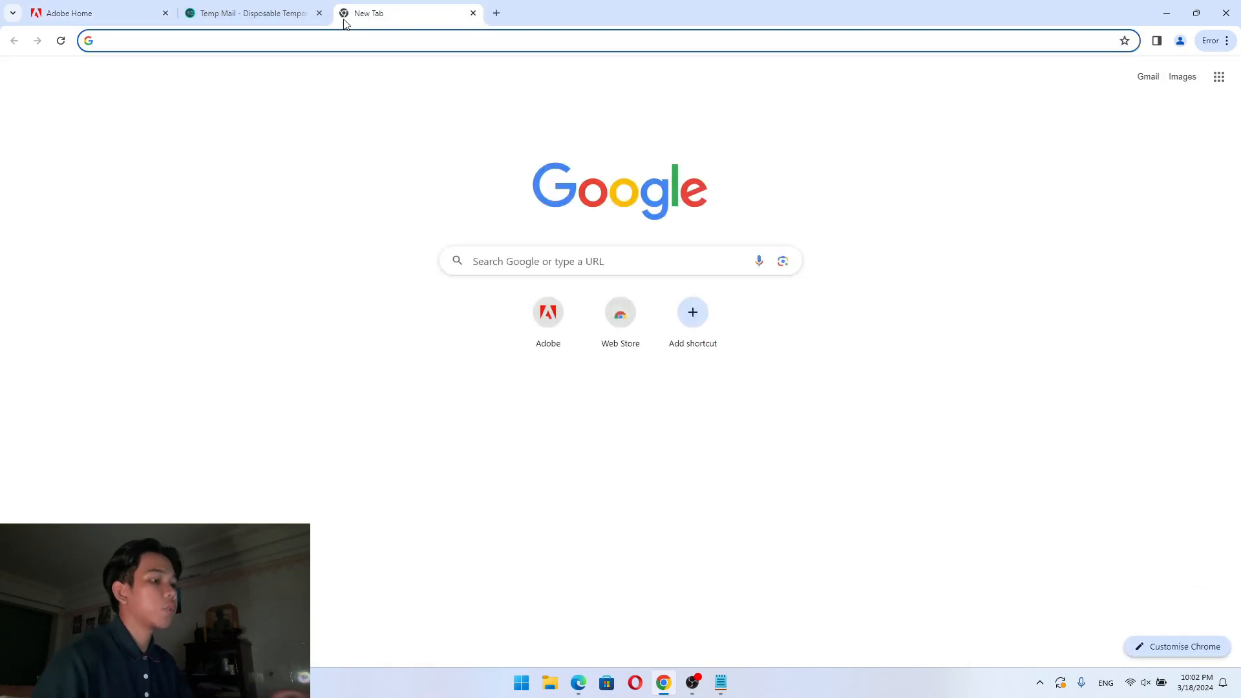
text(adob)
text(e )
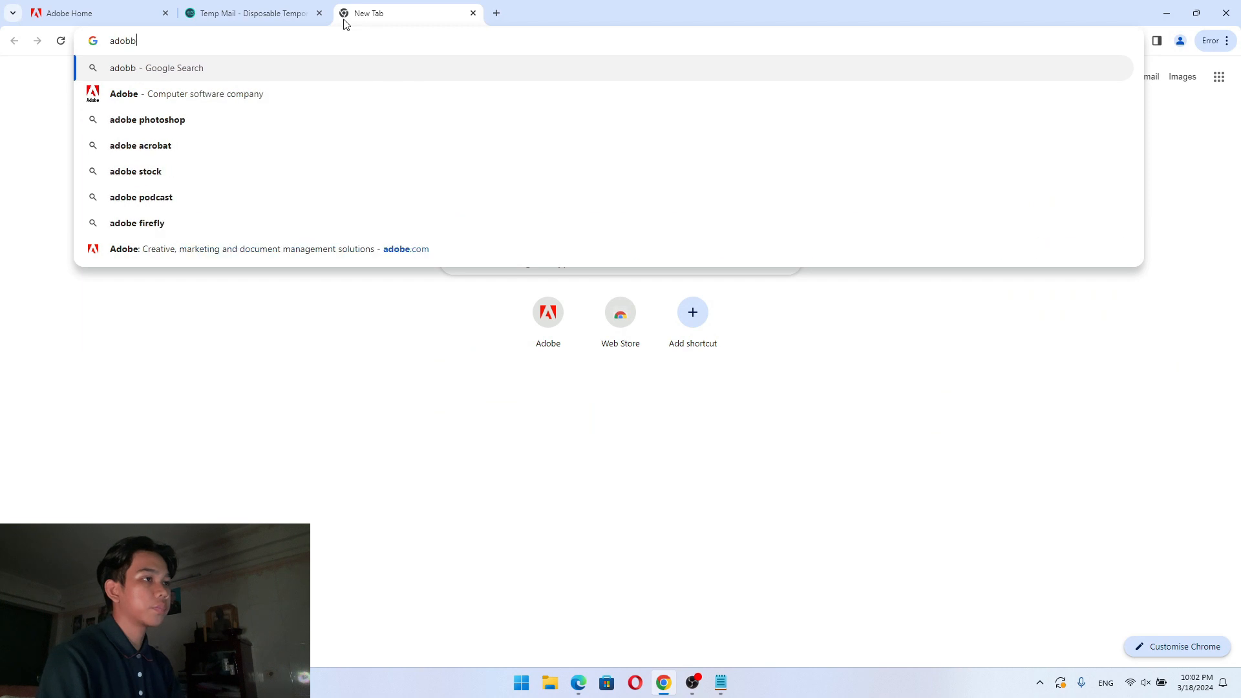
text(cc)
key(Return)
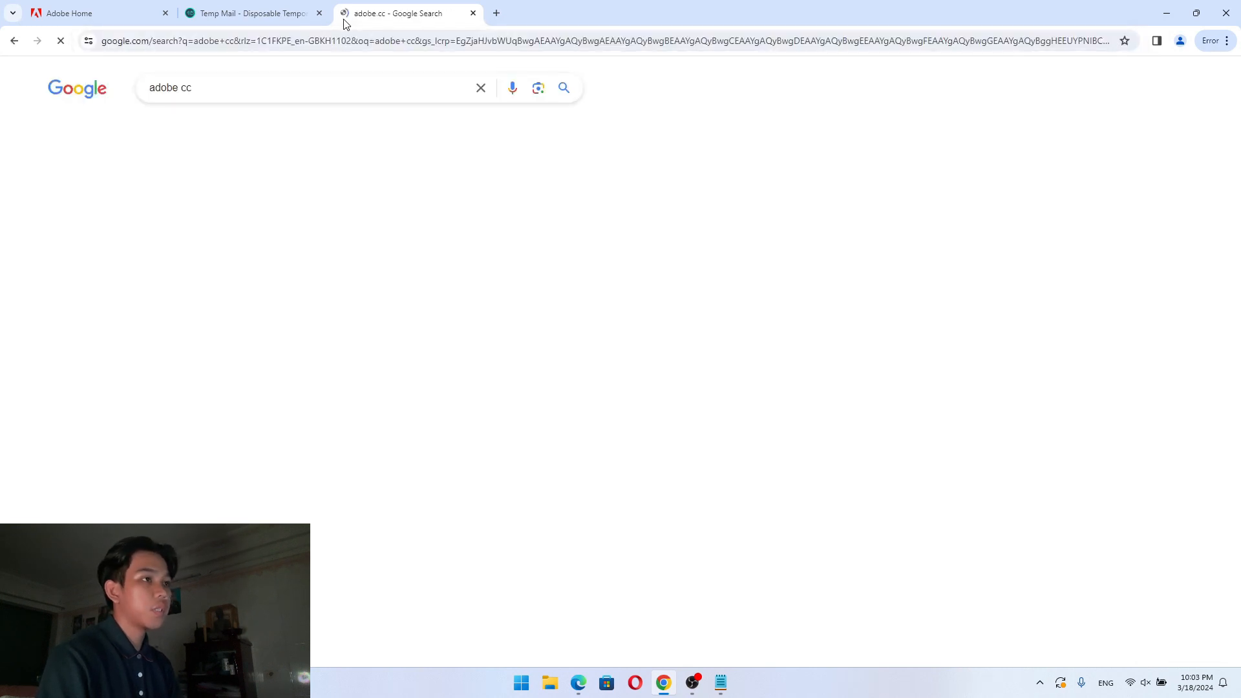
click(291, 87)
text(installe)
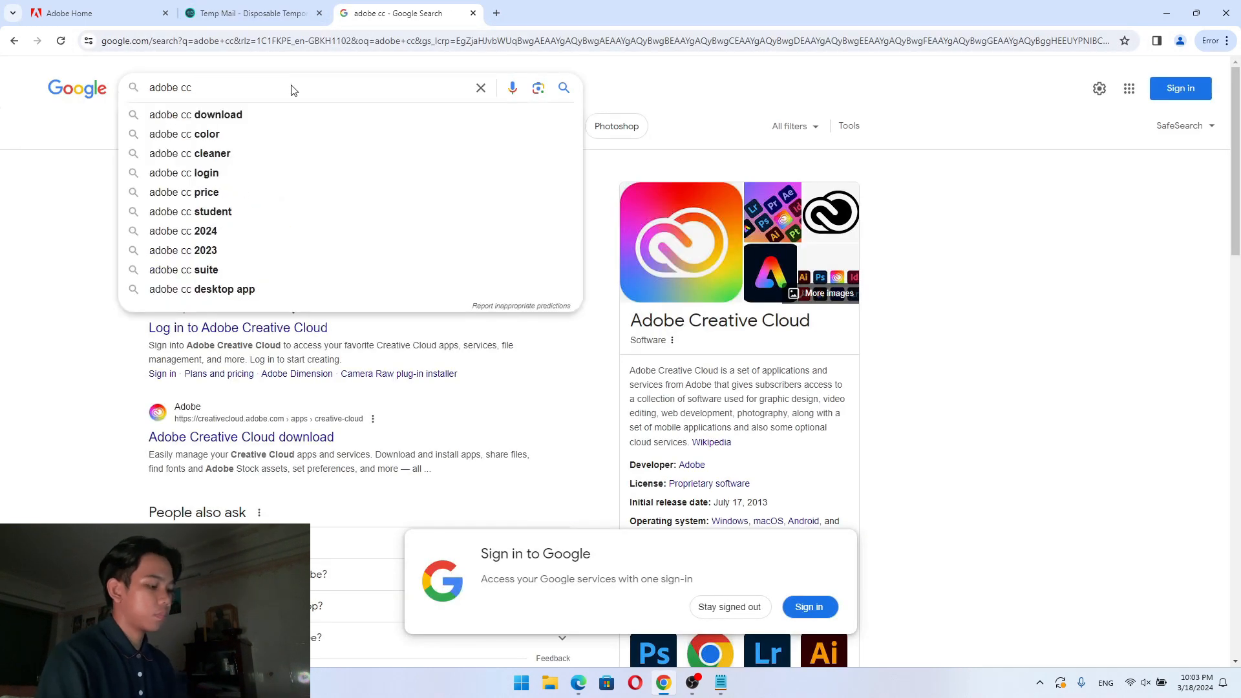
text(r)
key(Return)
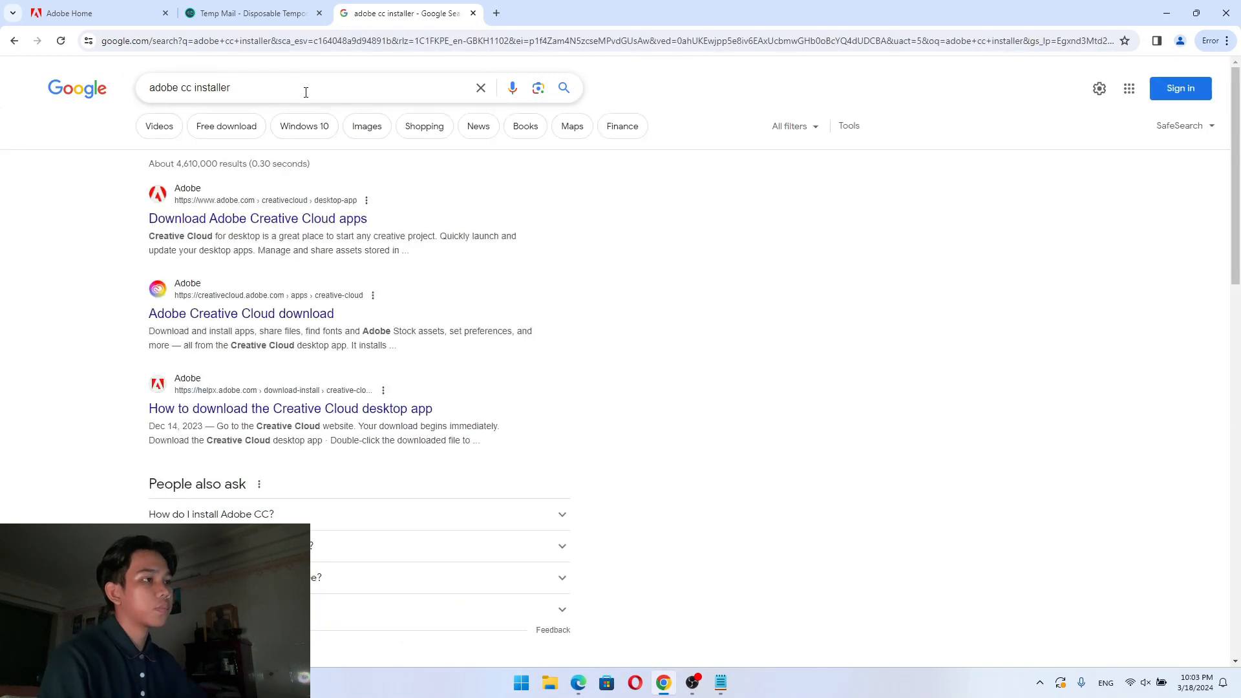
click(333, 218)
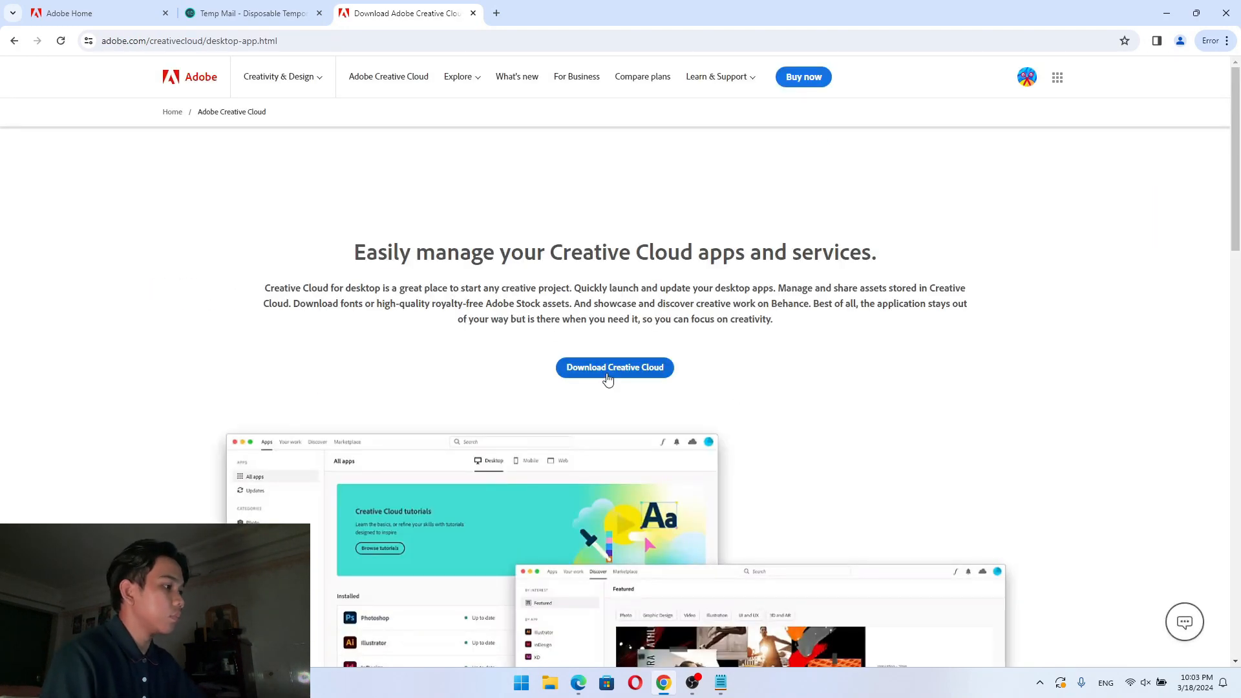
Download Creative_Cloud_Set-Up.exe and confirm in Chrome's downloads that the 3.0 MB file finished
click(606, 375)
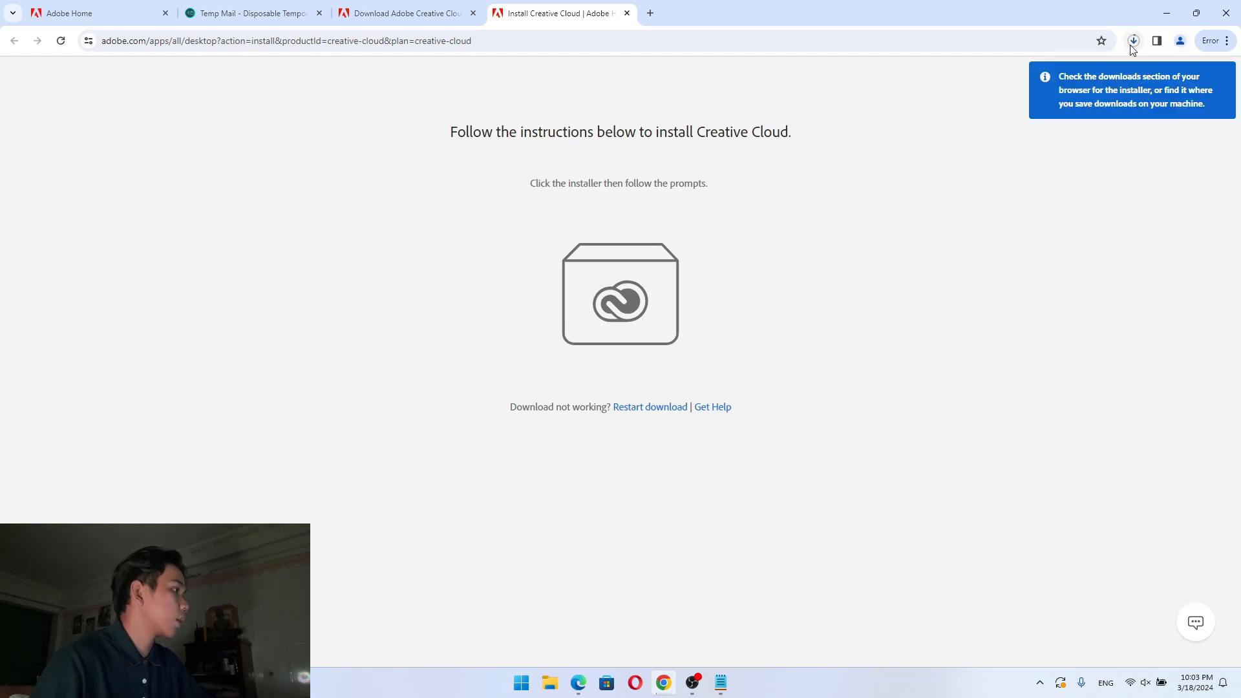
click(1134, 40)
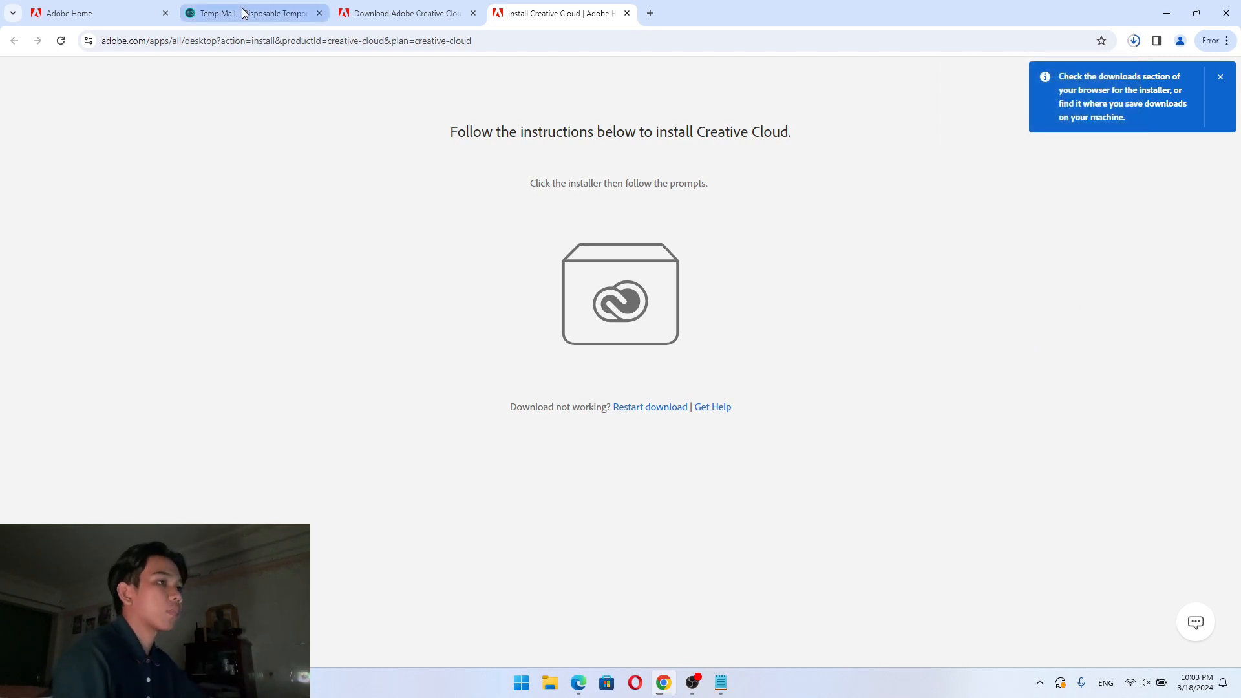
click(262, 13)
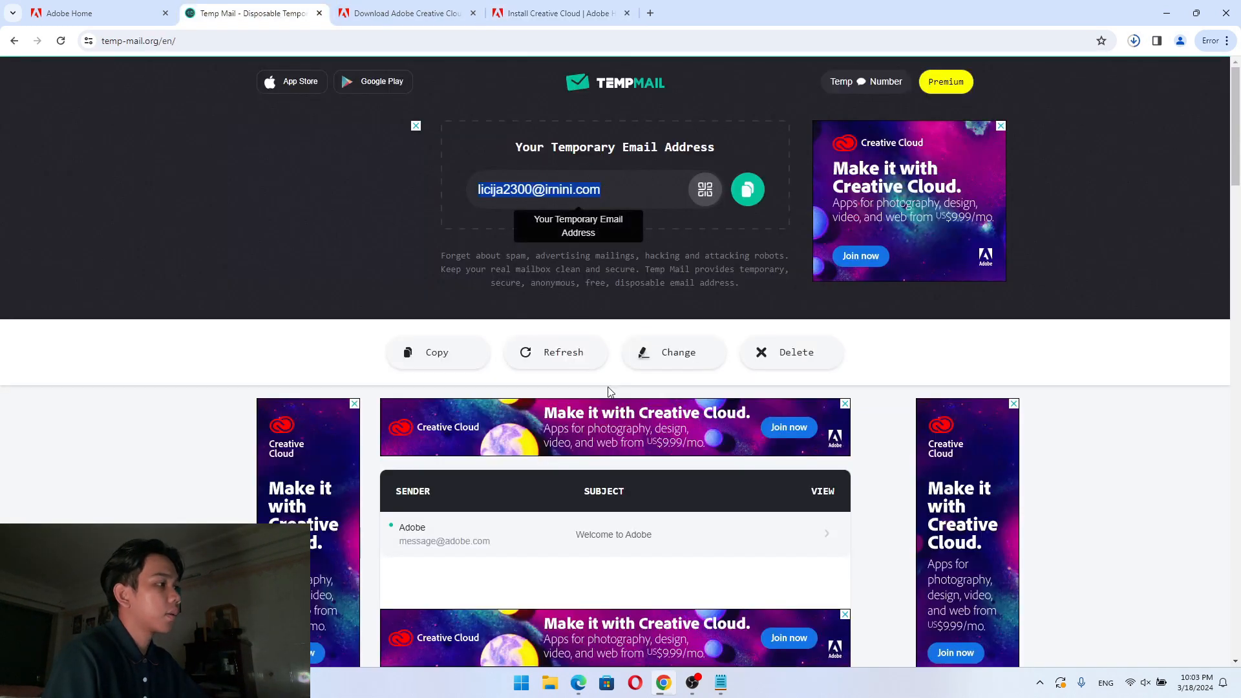
click(407, 13)
click(579, 7)
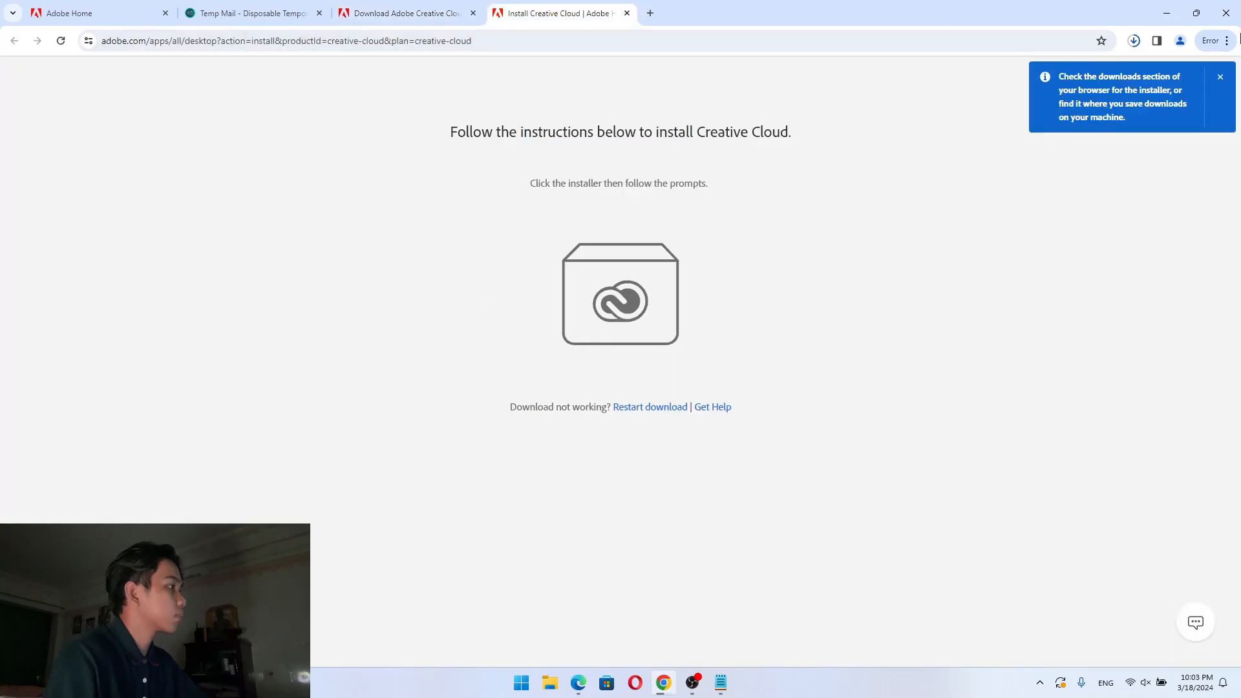
click(1133, 43)
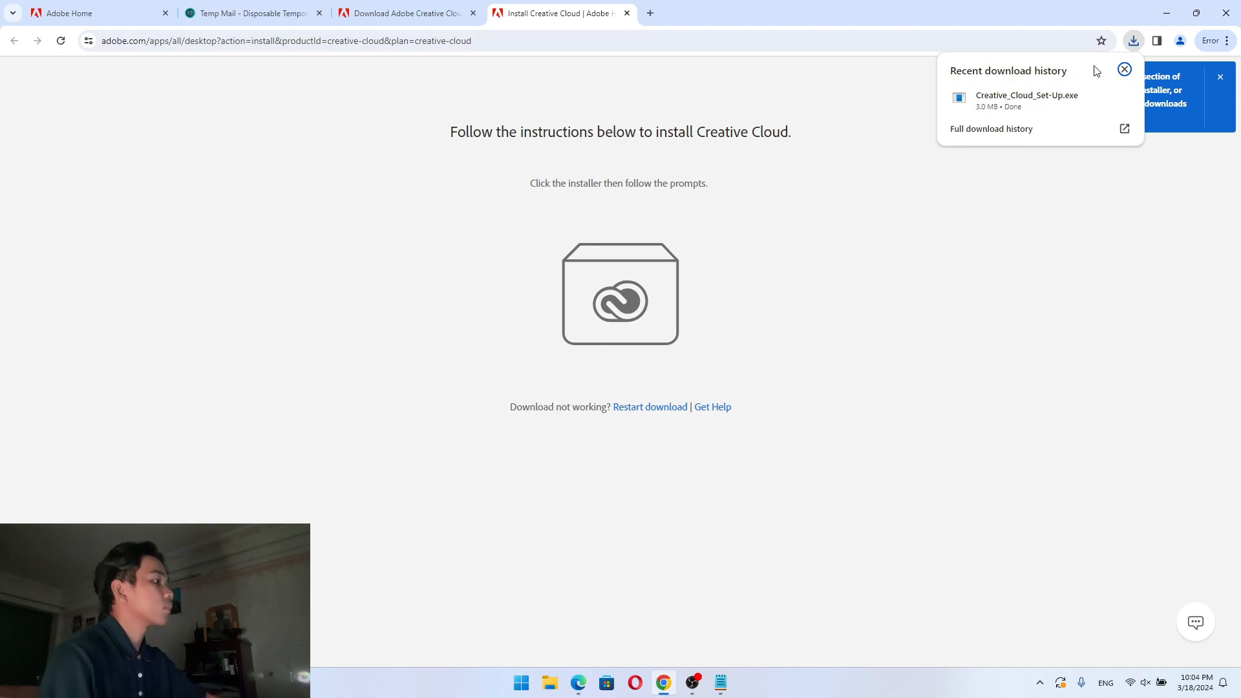
Run Creative_Cloud_Set-Up.exe from its folder and install Creative Cloud Desktop
click(1098, 98)
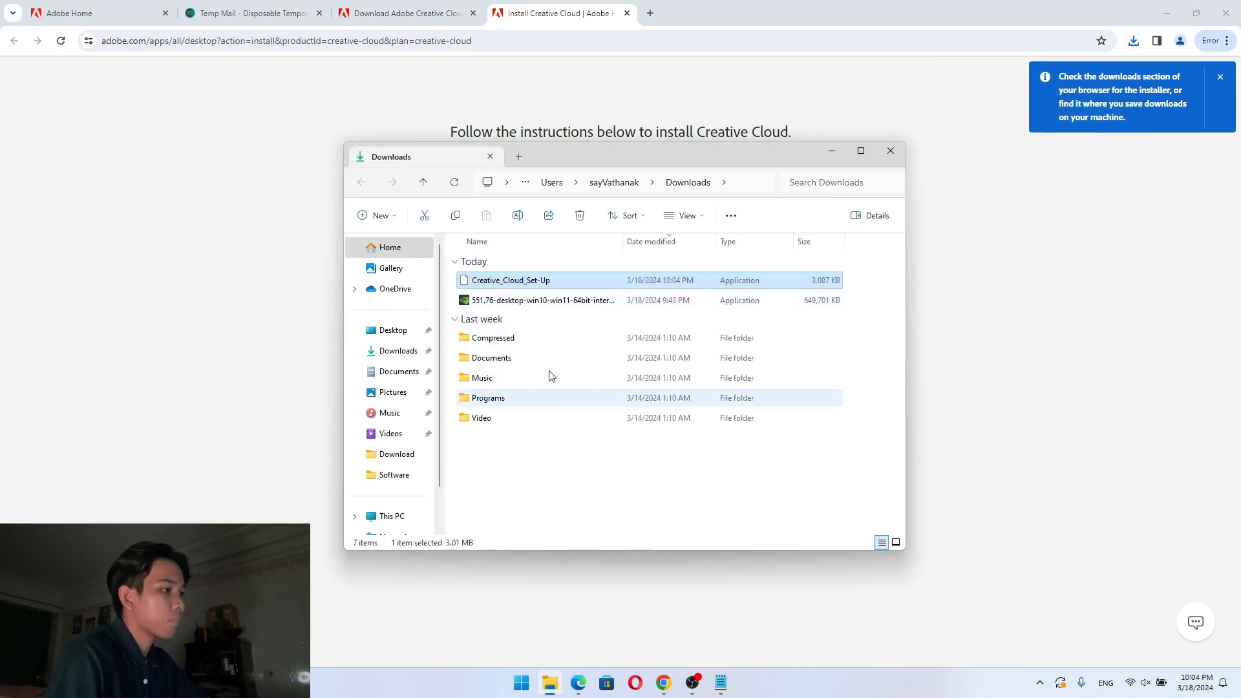
double_click(547, 282)
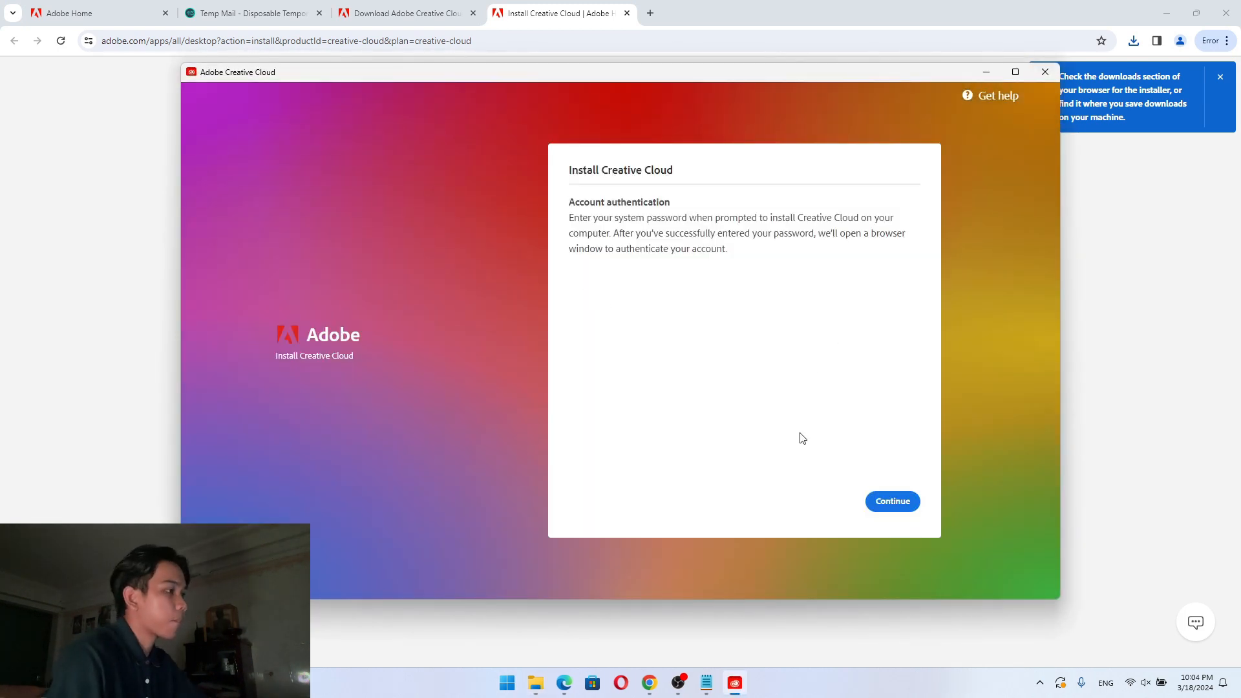
click(894, 502)
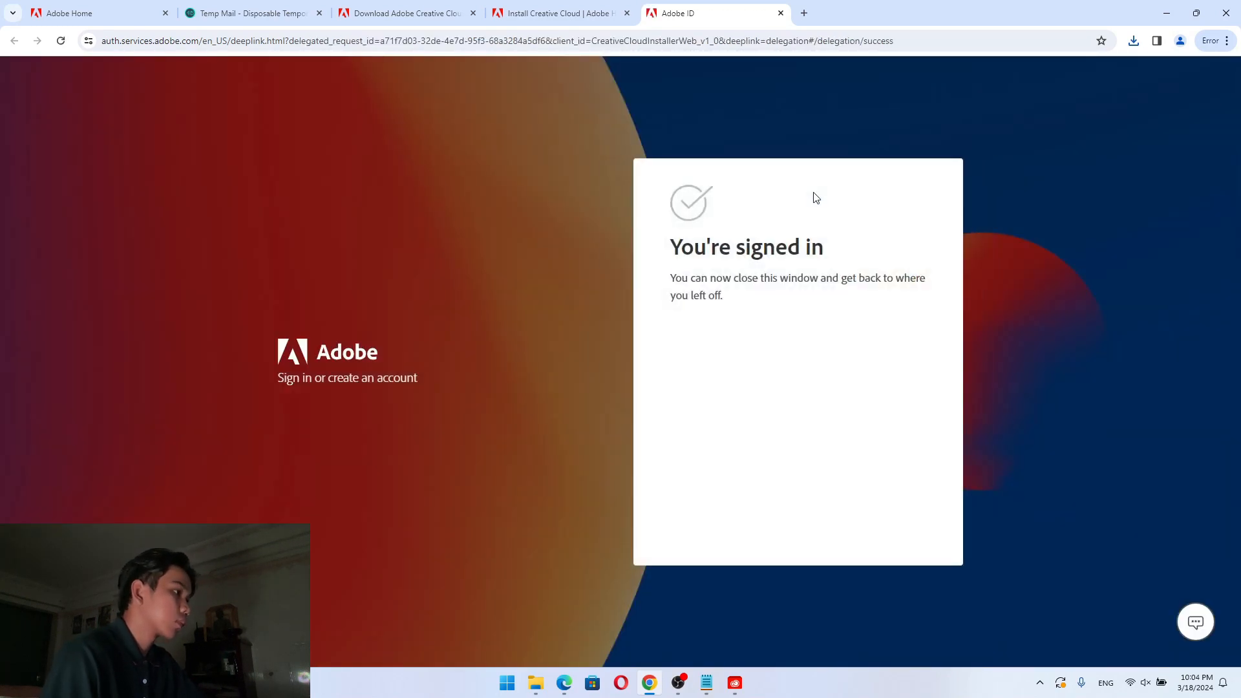
click(743, 684)
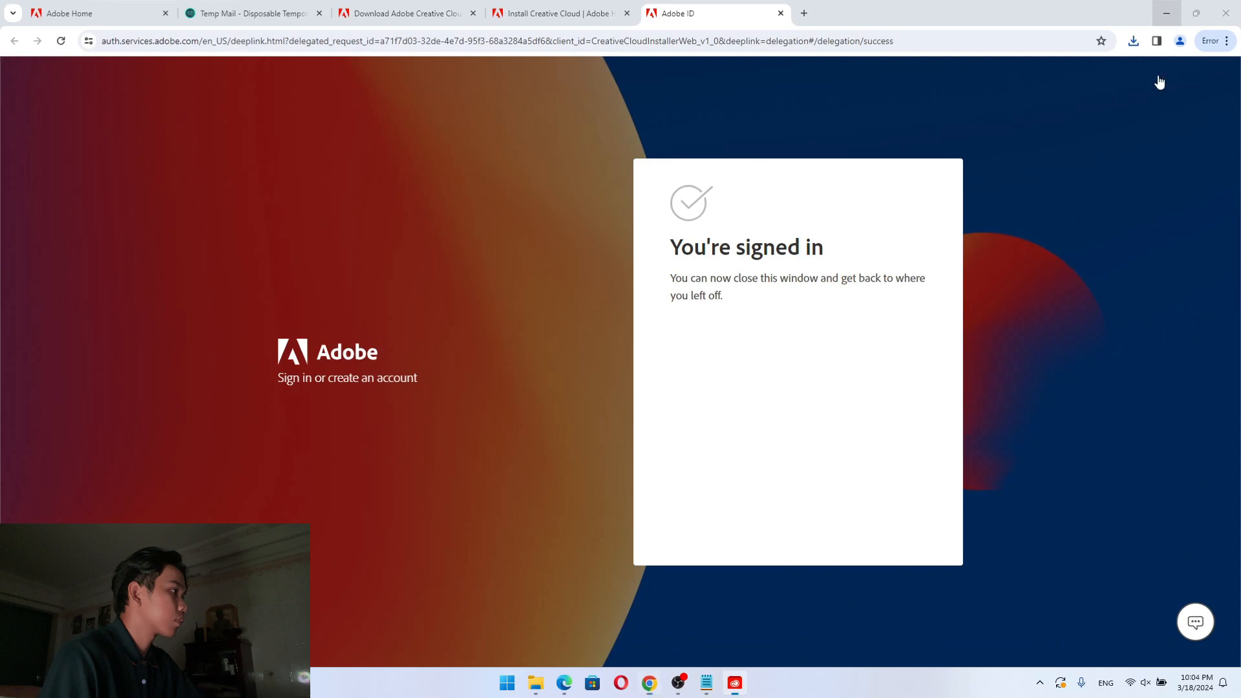
click(1167, 12)
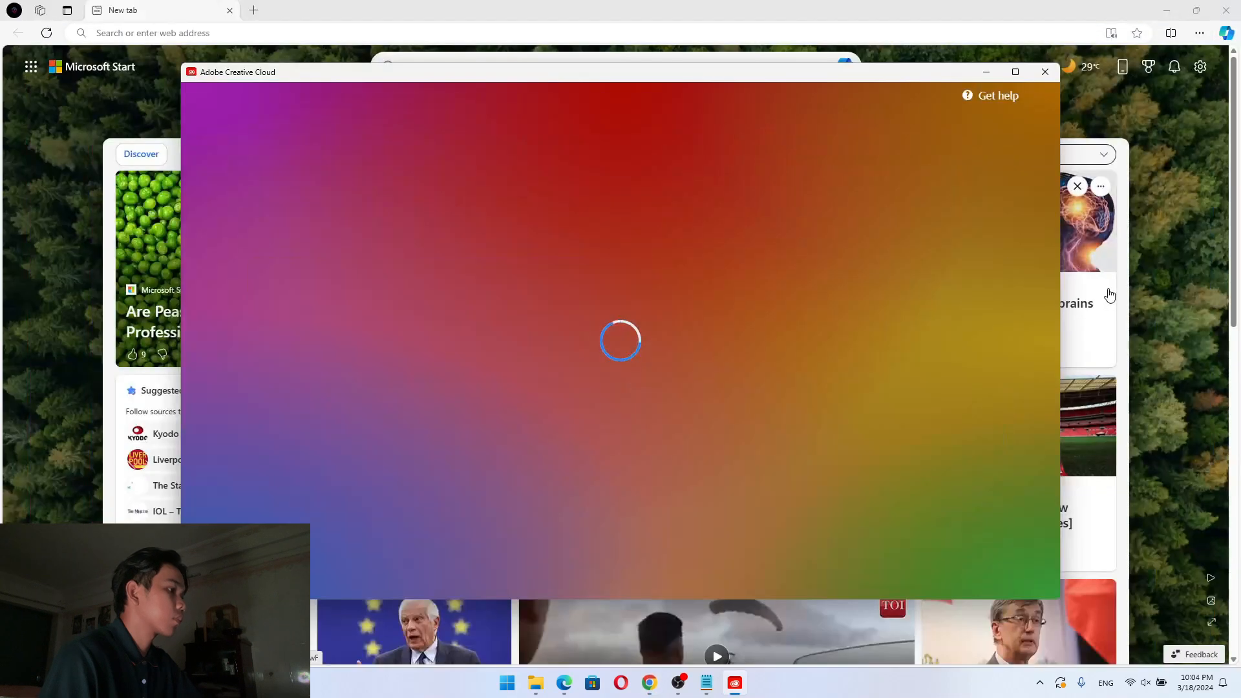
click(1167, 12)
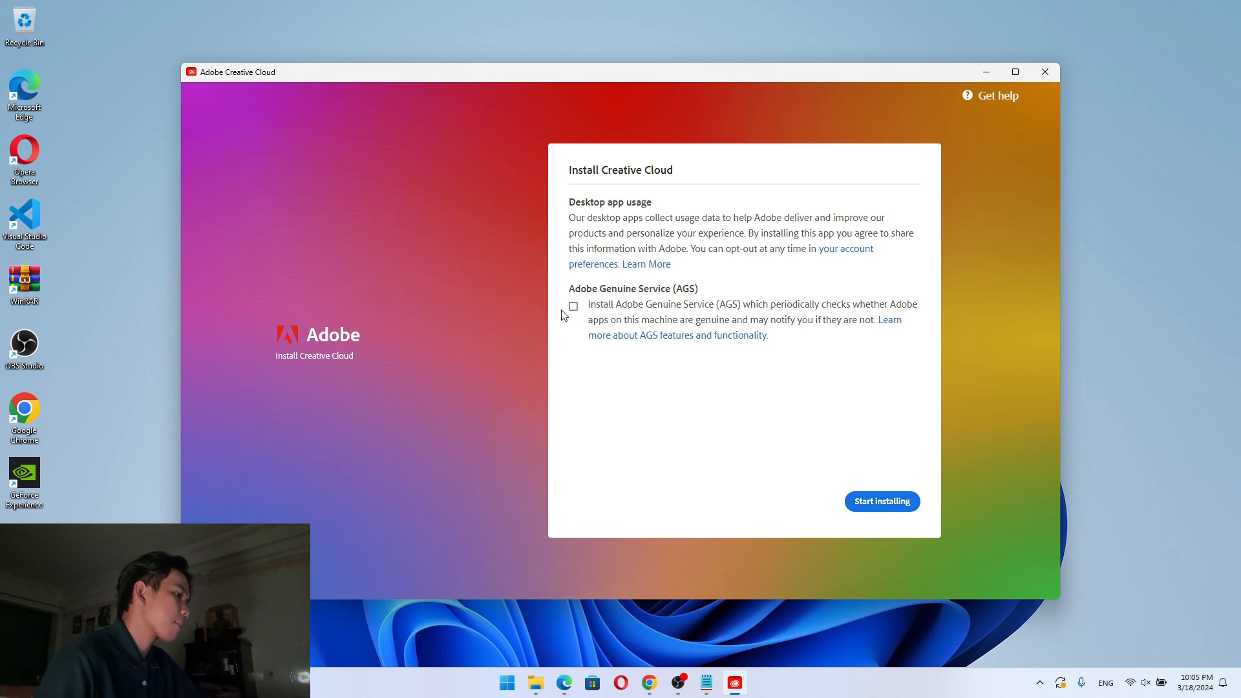
click(898, 506)
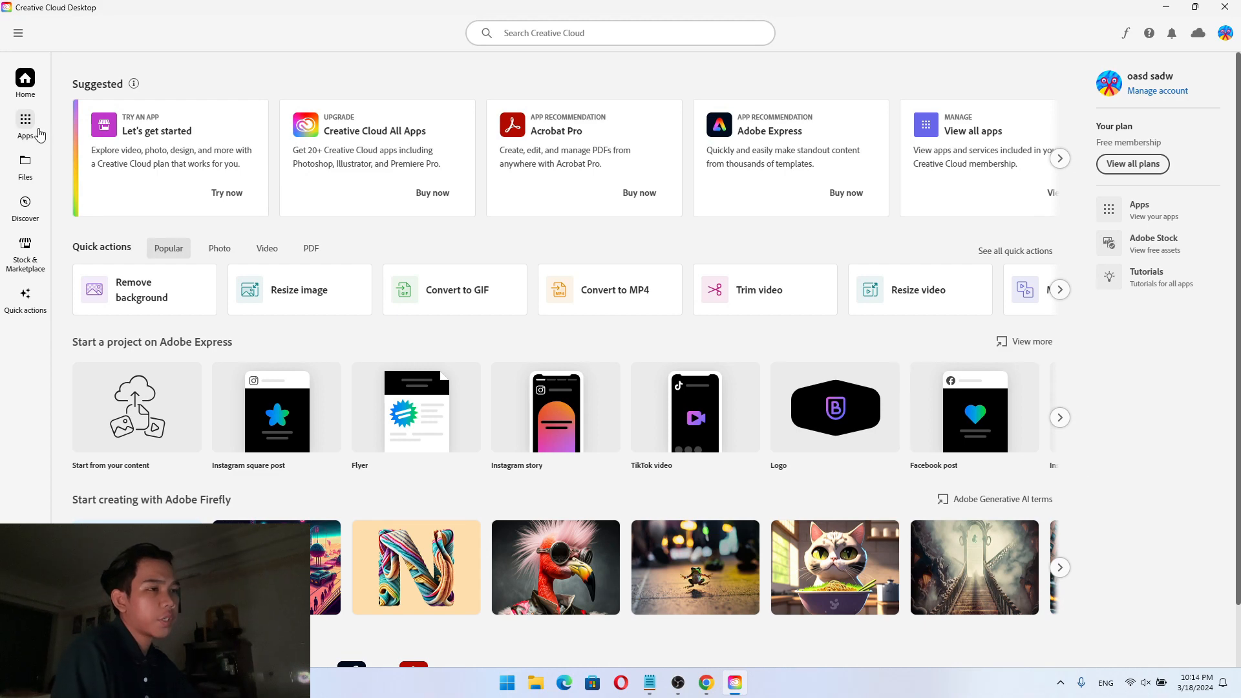
From the Apps page, pick the Business trial plan to reach Adobe's identity verification
click(26, 123)
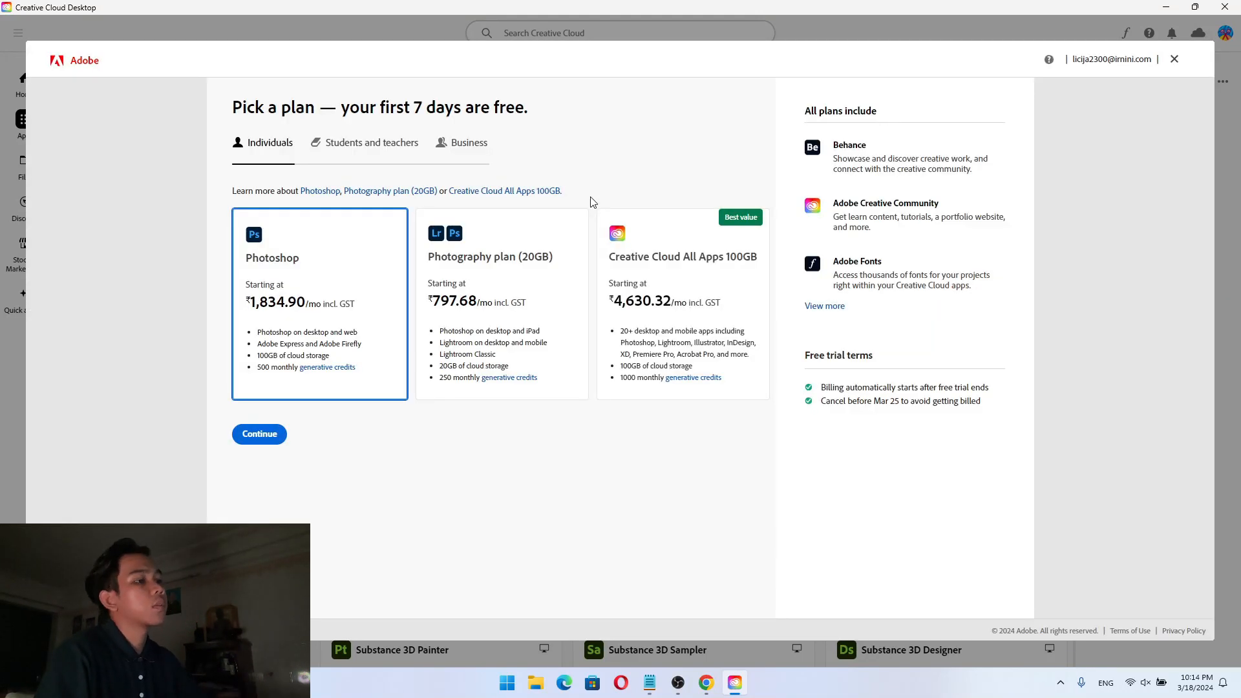
click(468, 154)
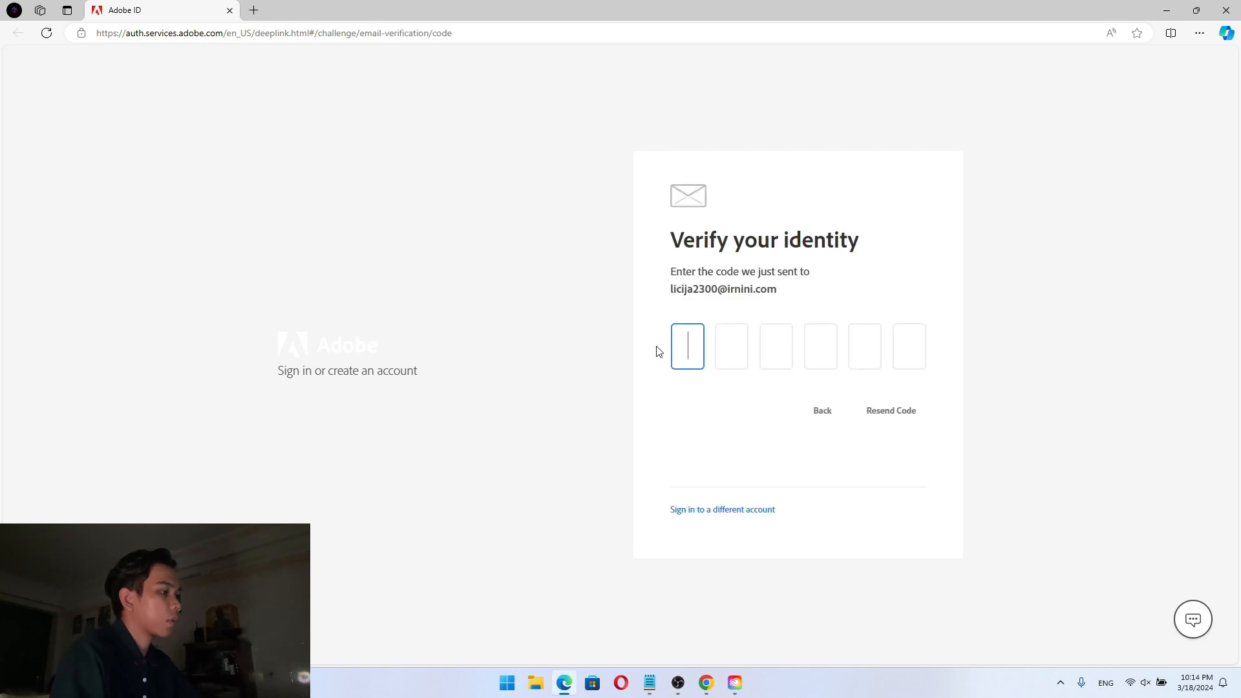
Open the Adobe Verification code email in the Temp Mail inbox
mouse_move(654, 685)
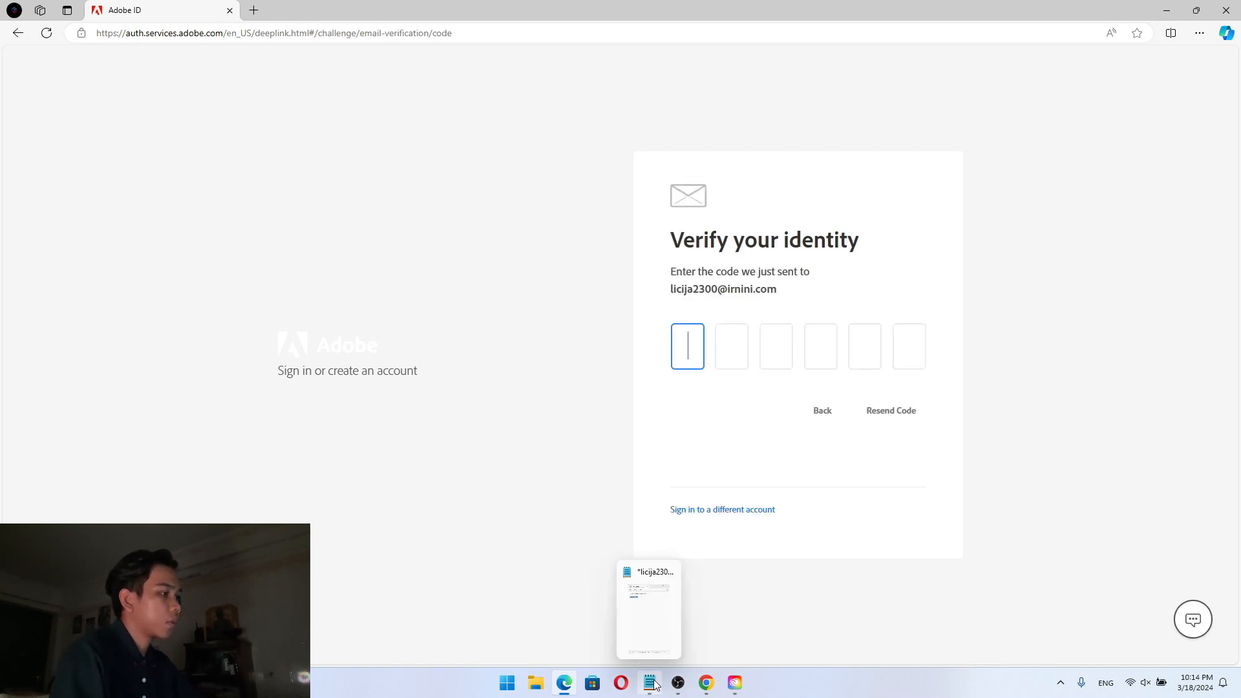
click(706, 682)
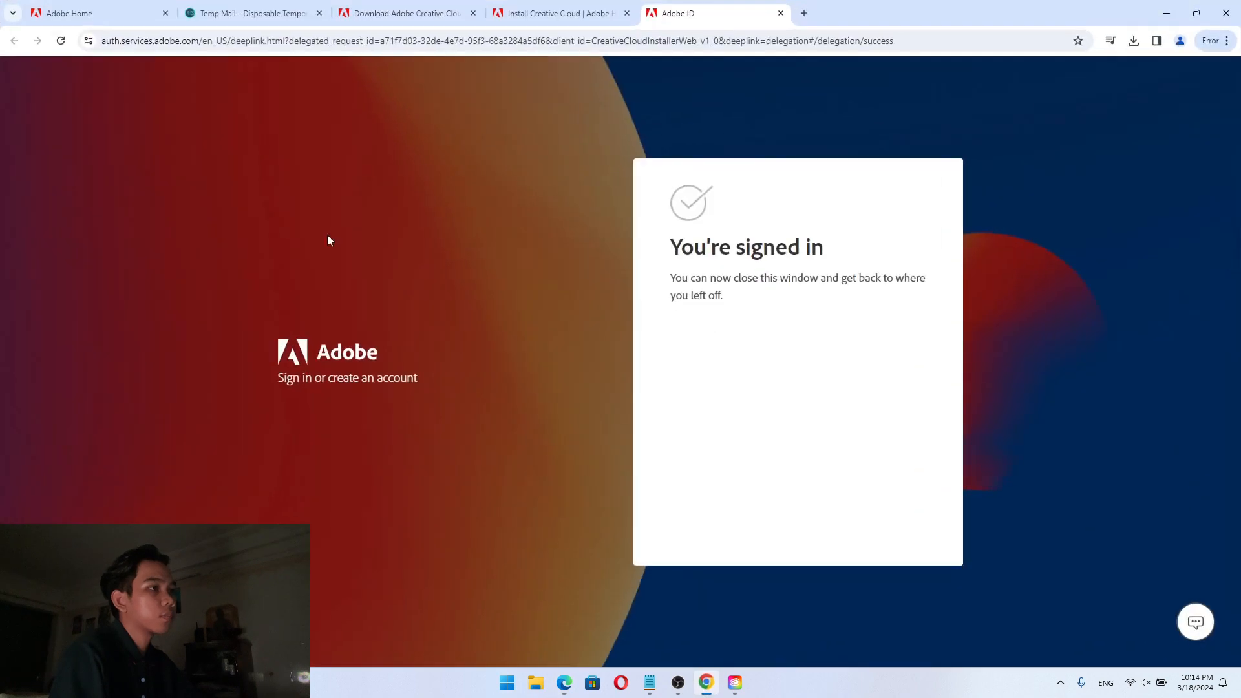
click(201, 5)
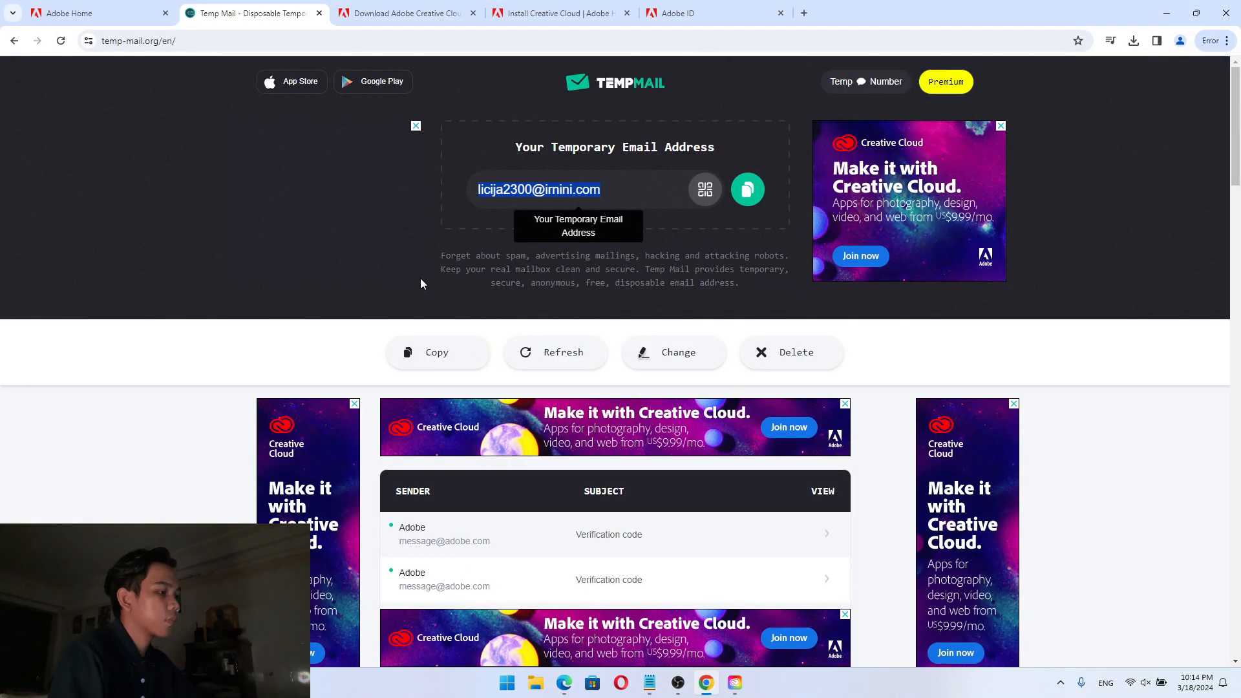
scroll(421, 281, down, 4)
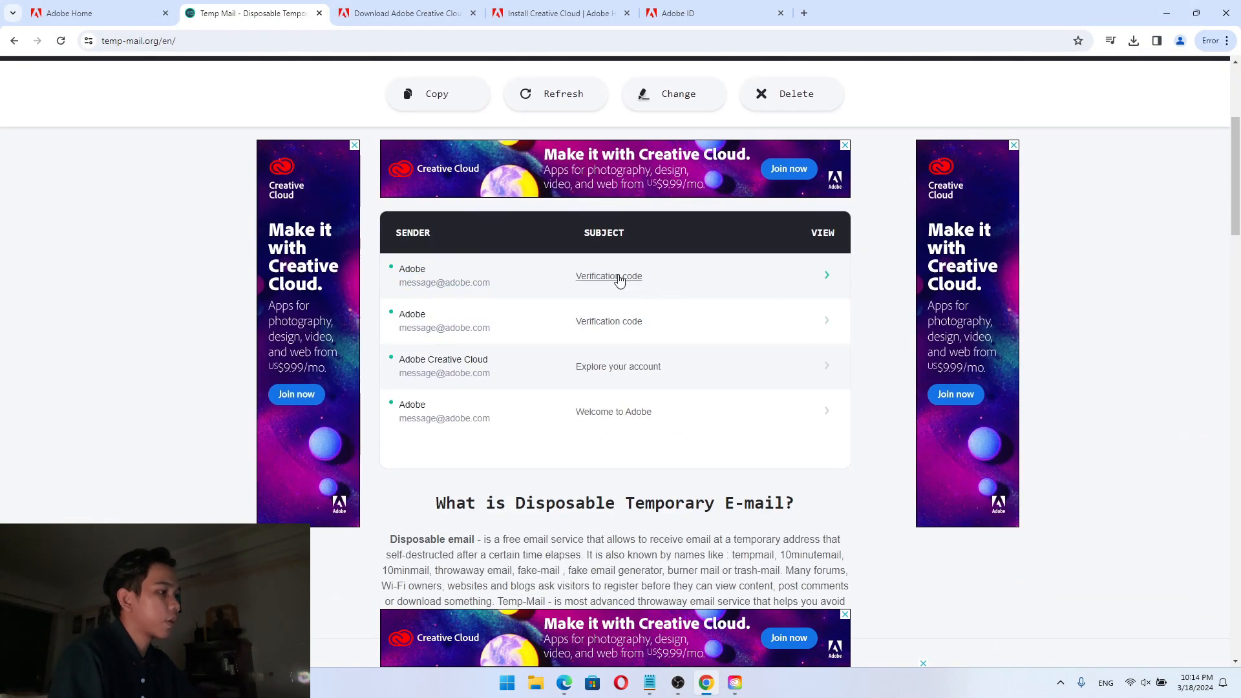
click(654, 366)
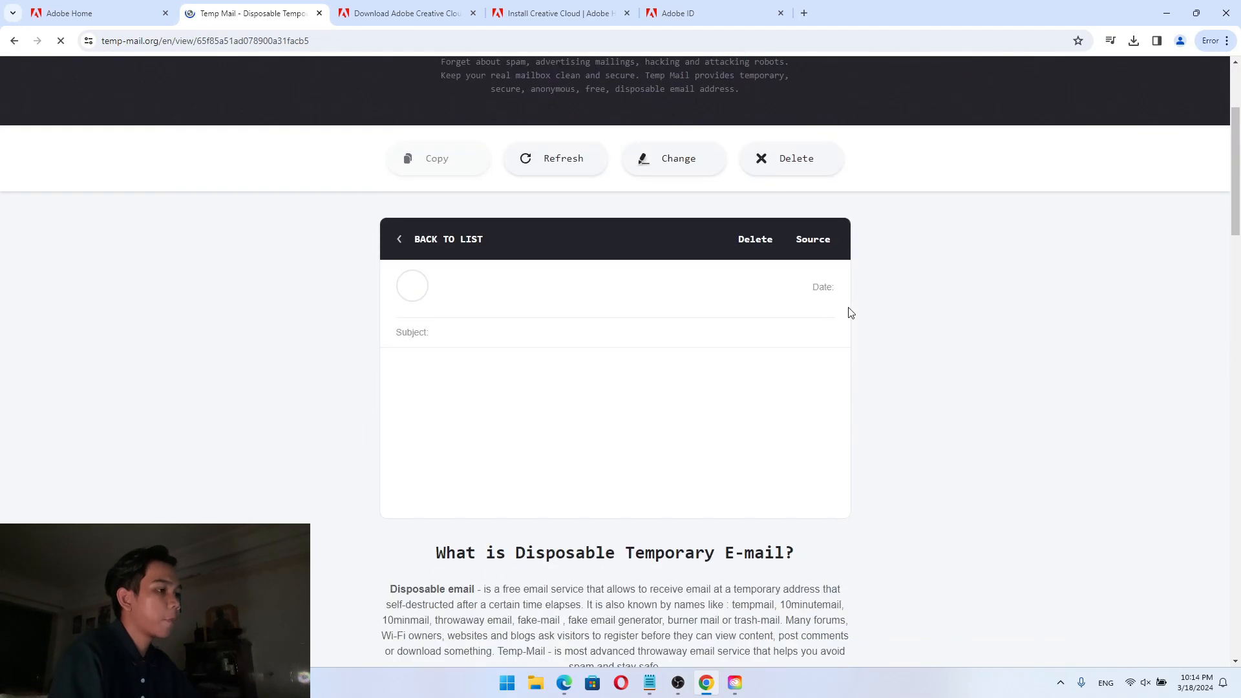
scroll(601, 426, down, 2)
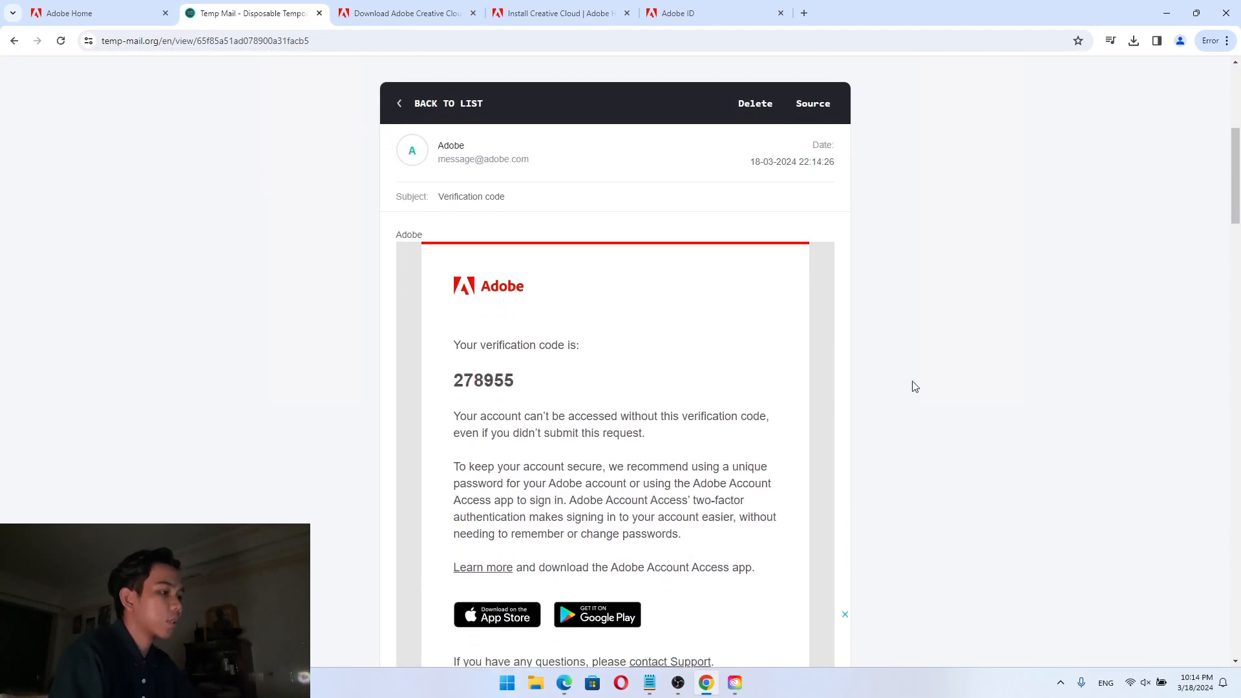
Enter the emailed six-digit verification code on Adobe's Verify your identity page
click(737, 679)
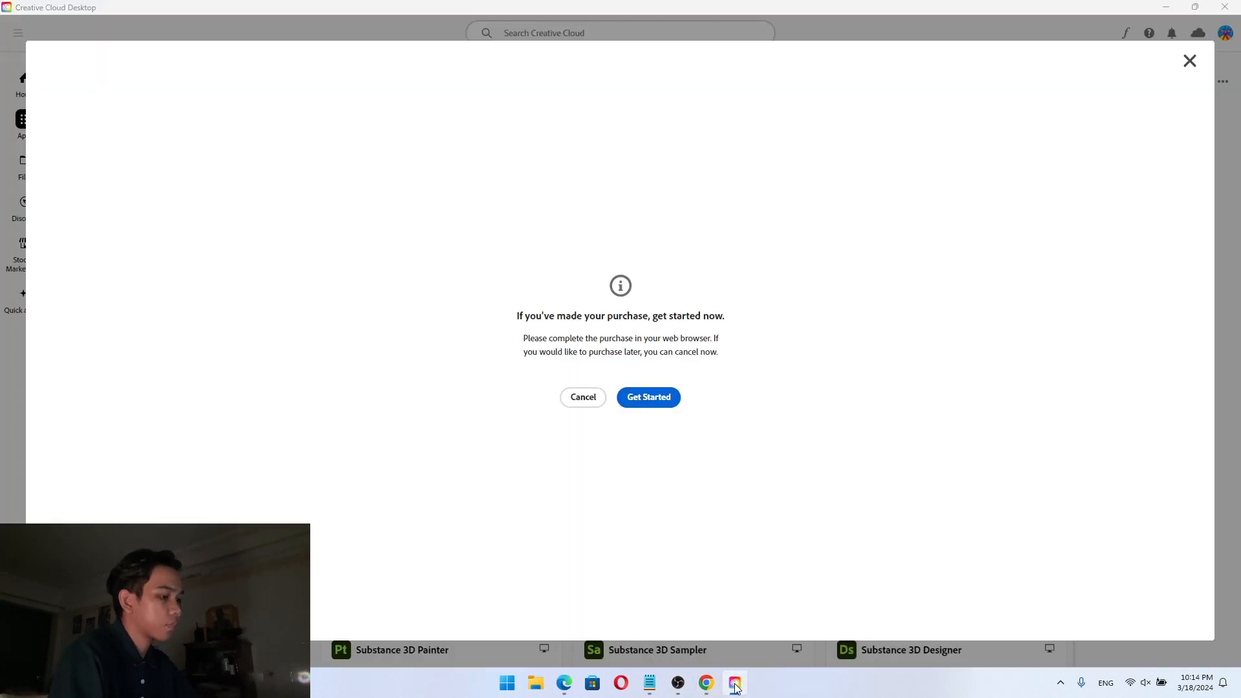
click(734, 682)
click(568, 680)
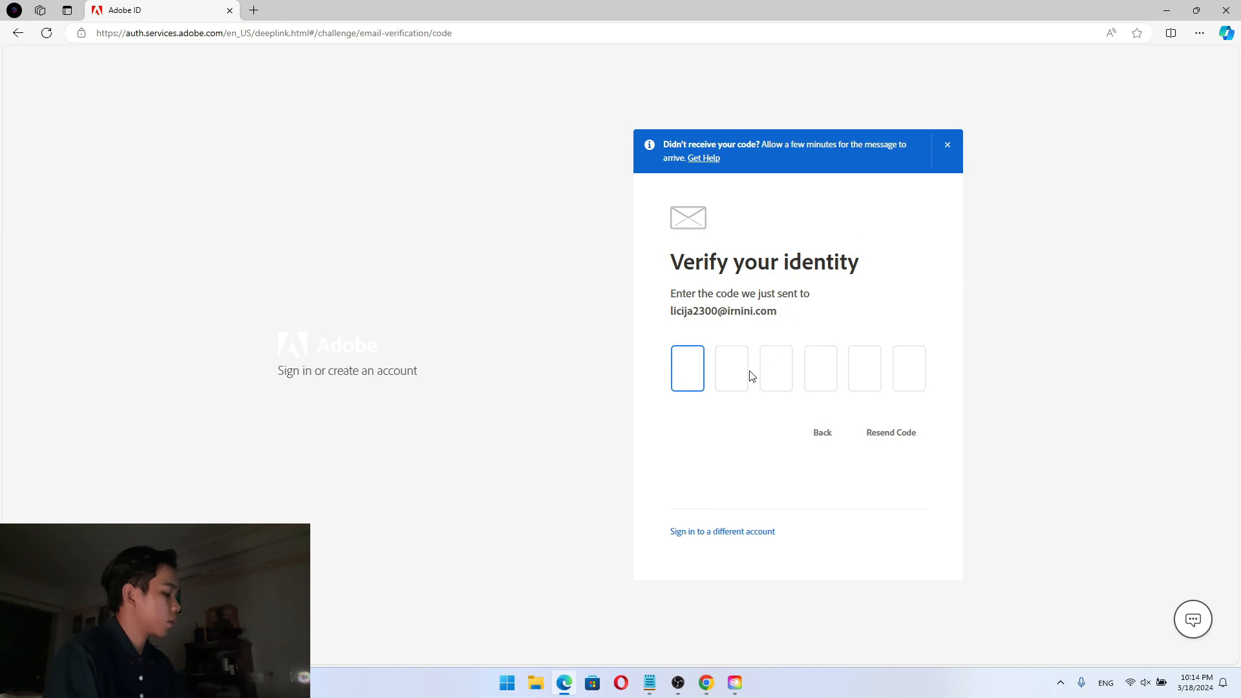
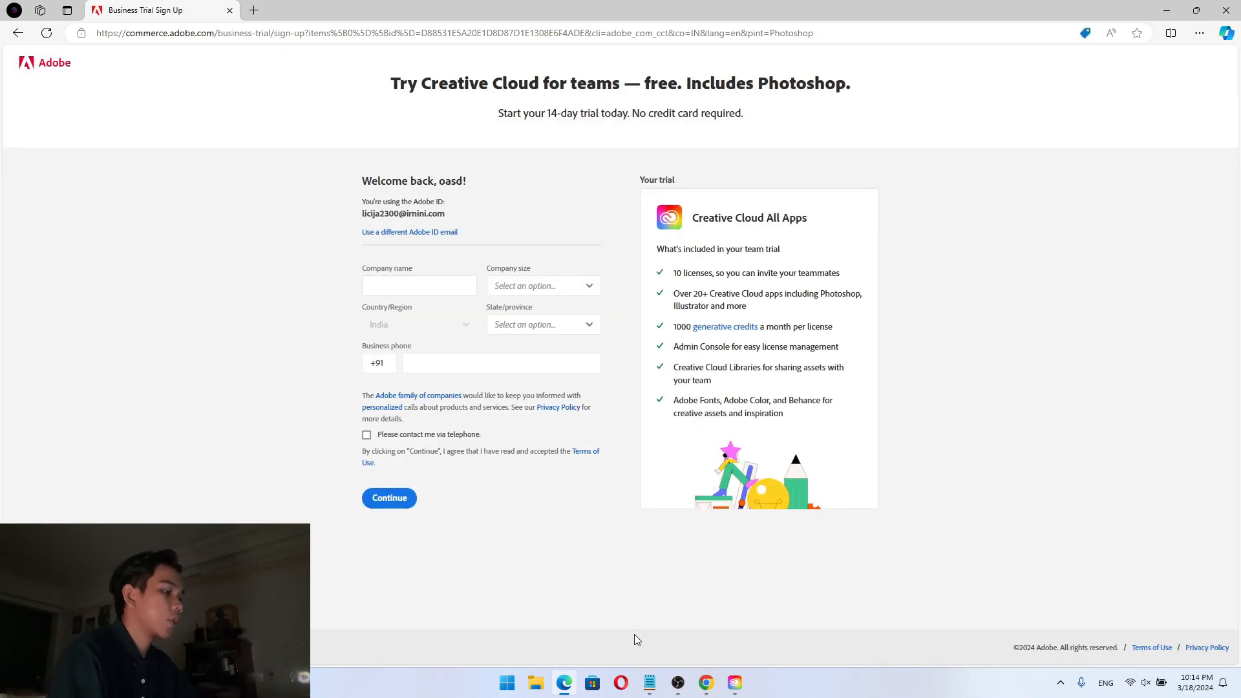
click(706, 683)
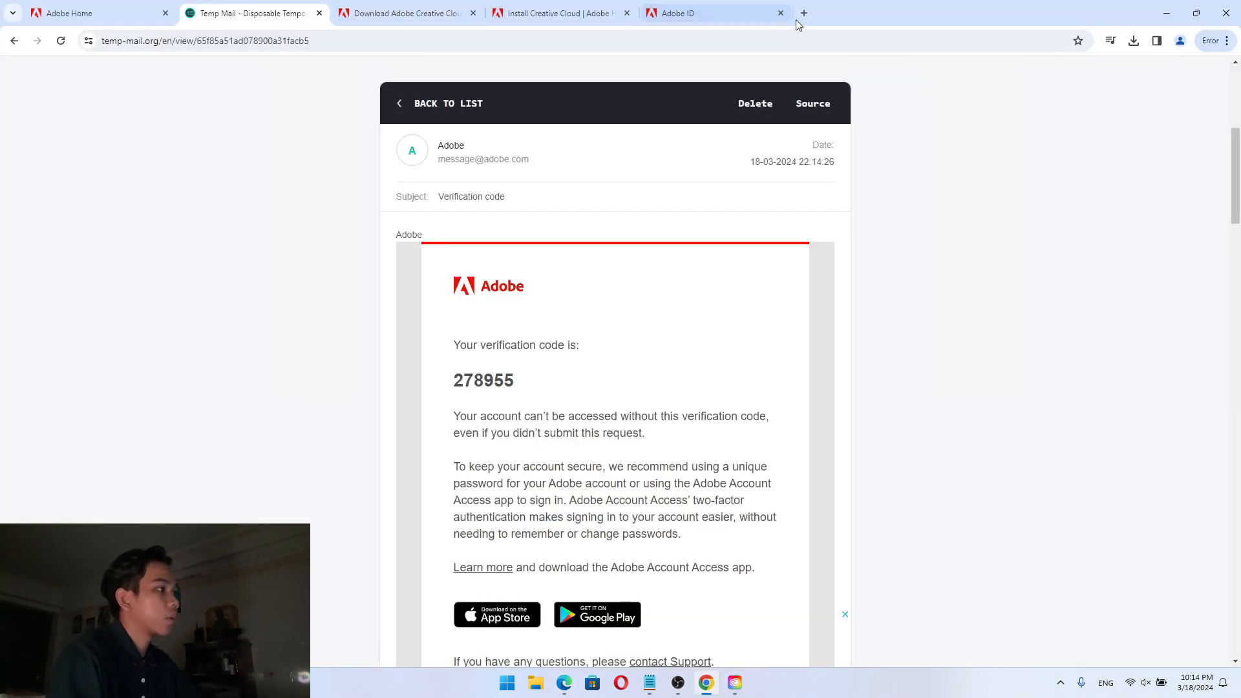
click(803, 13)
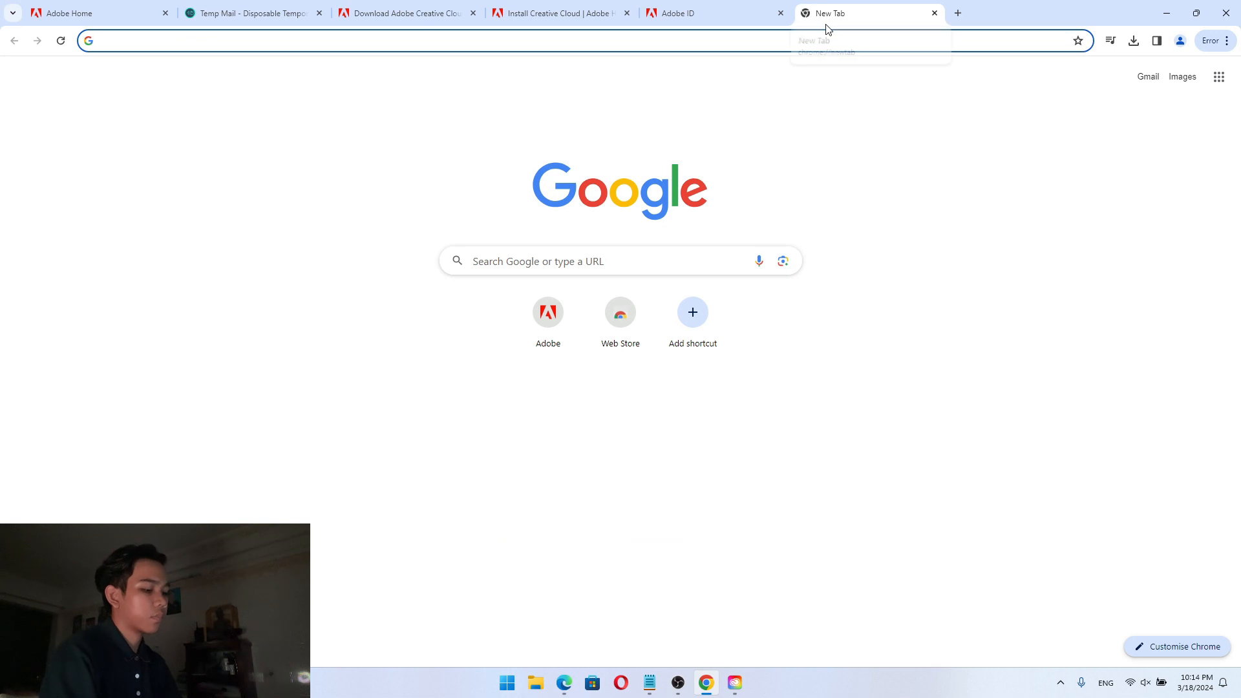
Search the web for 'phone number tem' and open the quackr free temporary numbers site
text(phon)
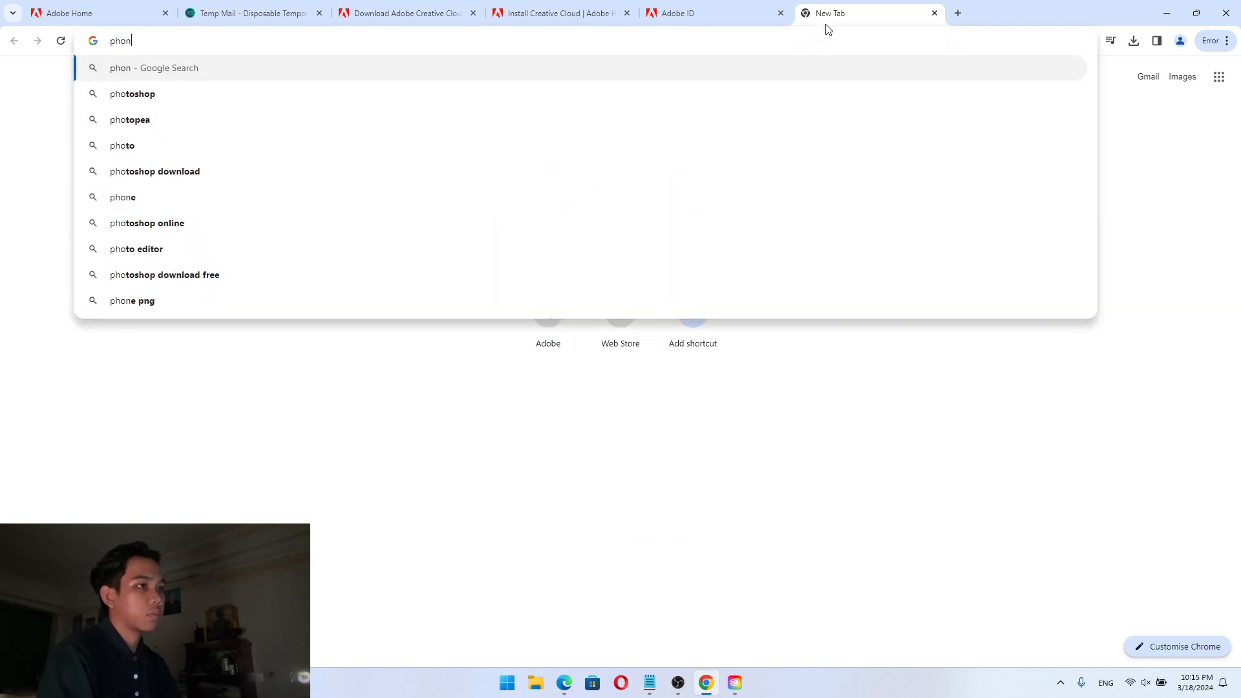
text(e number tem)
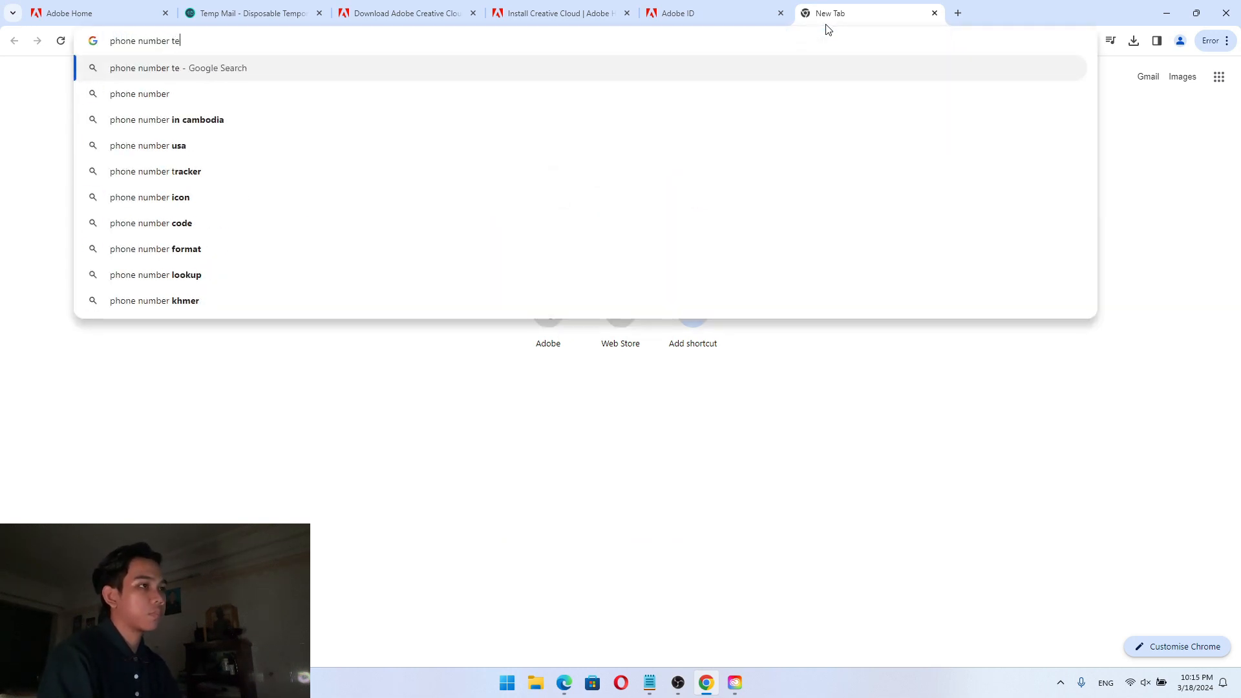
key(Return)
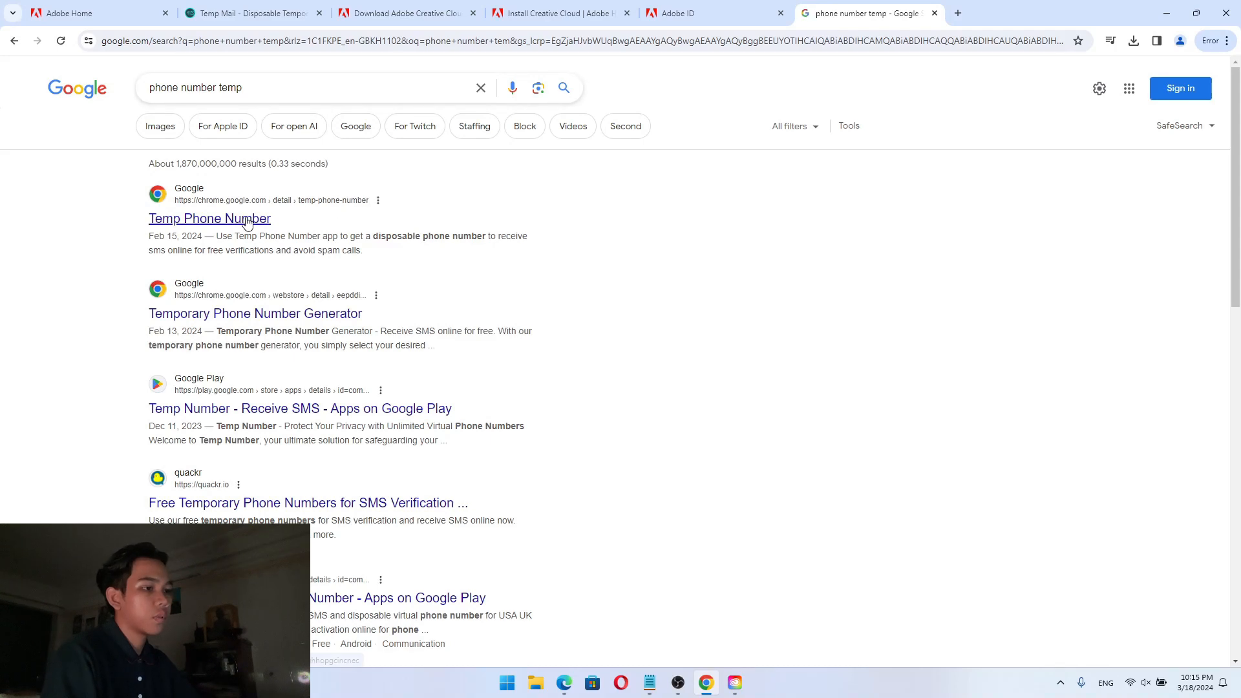
scroll(239, 284, down, 3)
click(258, 305)
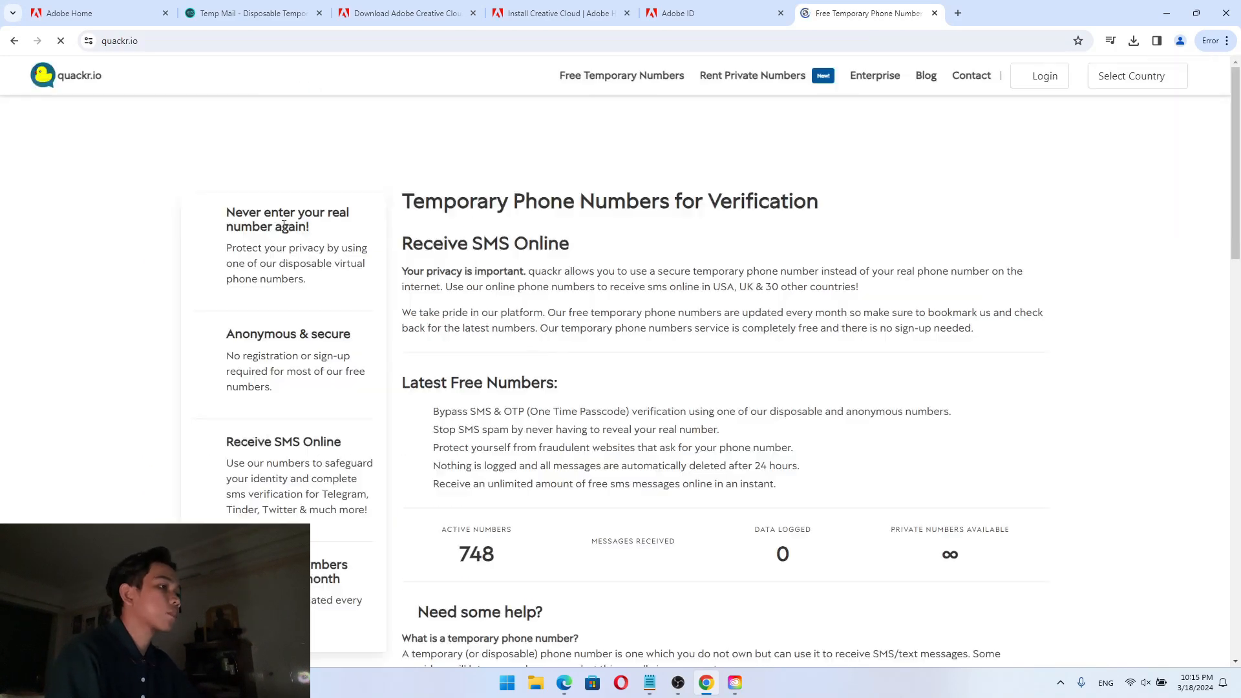
scroll(554, 180, down, 2)
scroll(562, 173, up, 2)
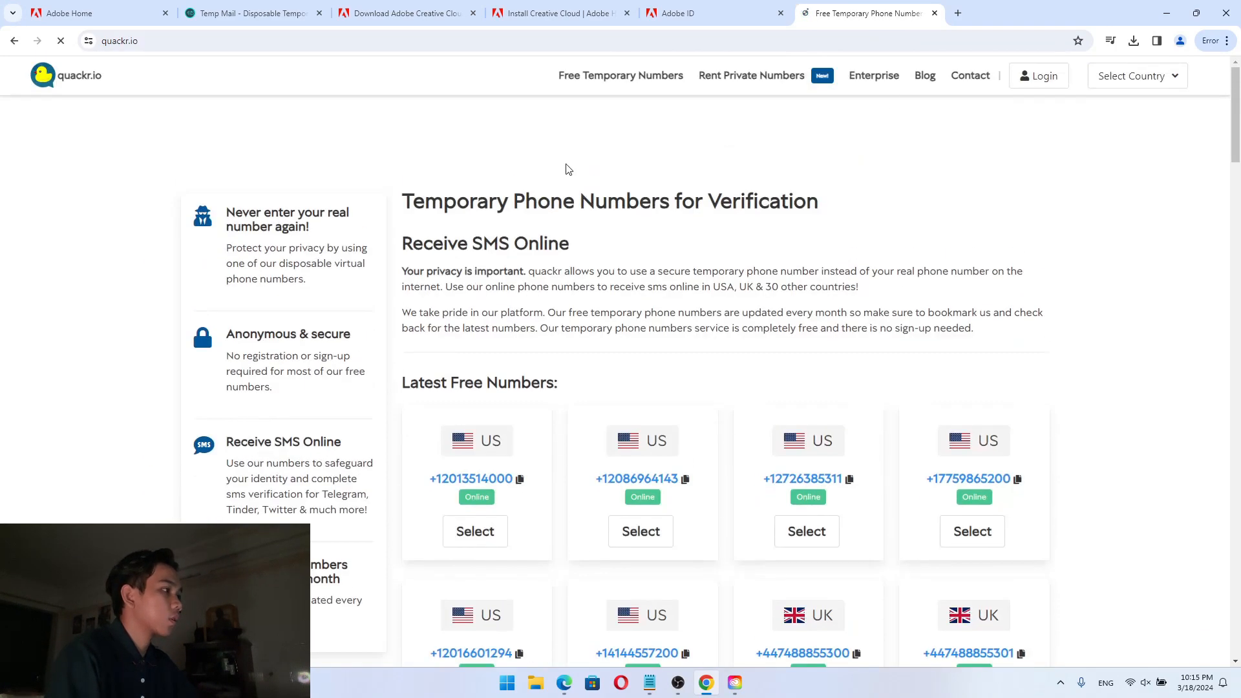
Search 'indian phone number tem', open quackr's India page and copy the first number
click(391, 41)
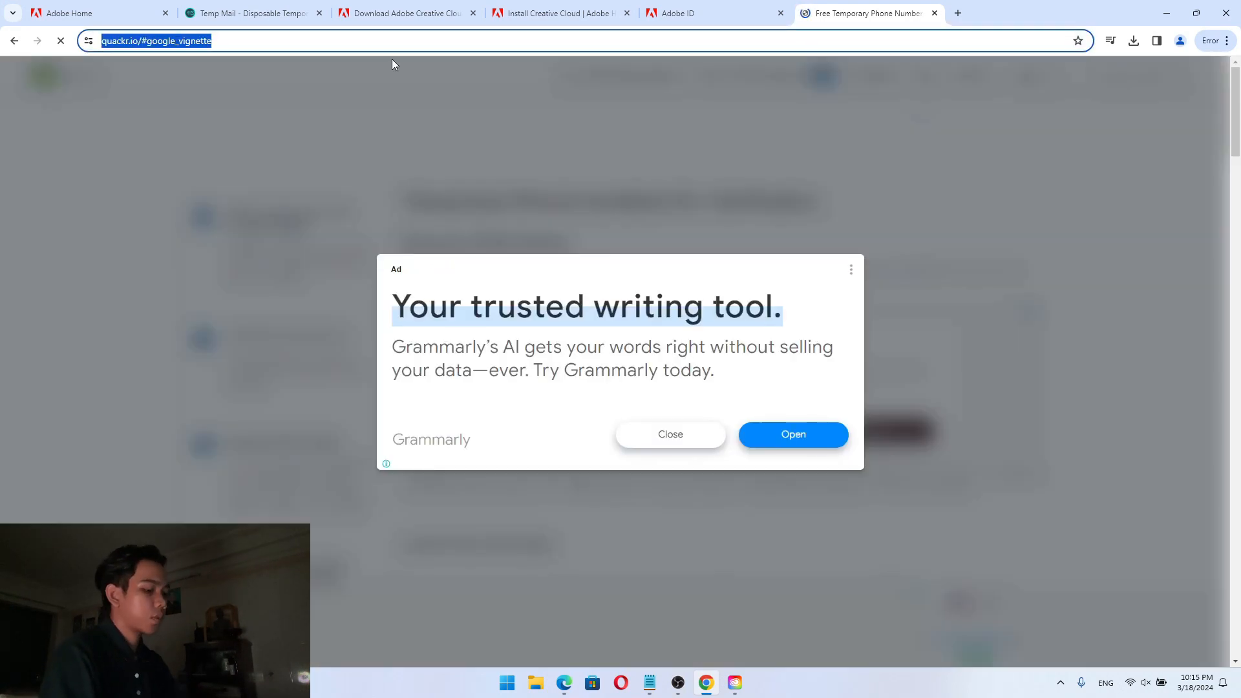
text(indi)
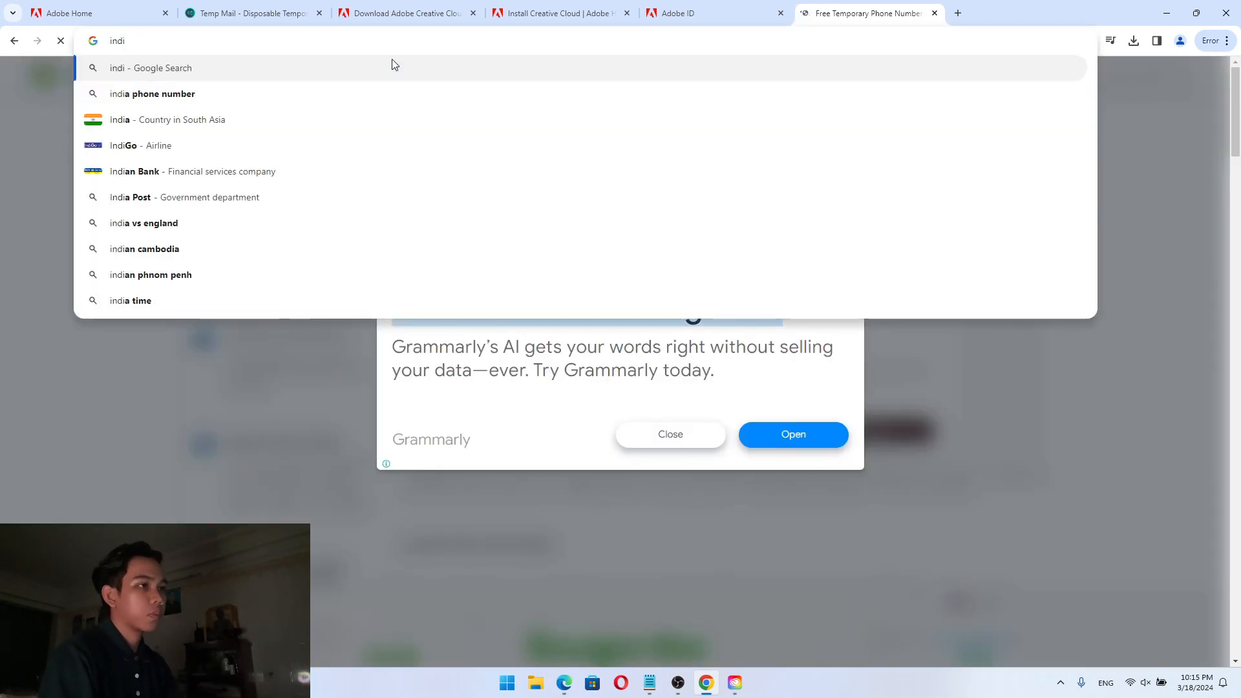
text(an phone)
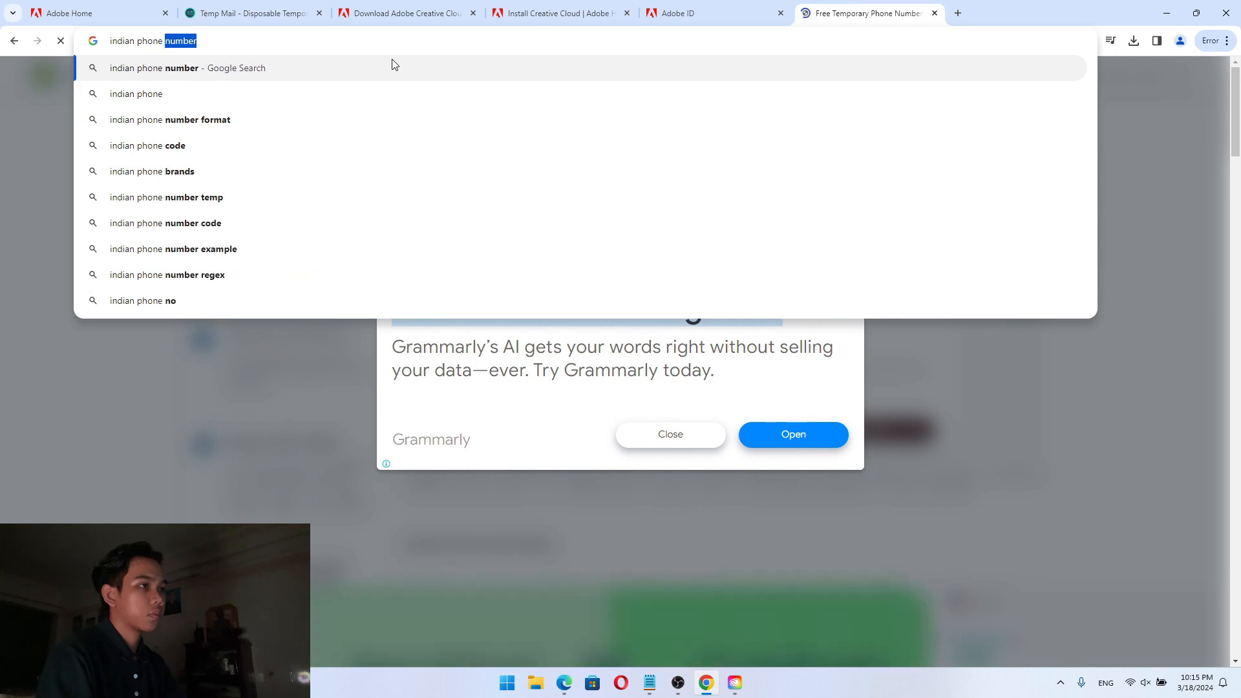
key(BackSpace)
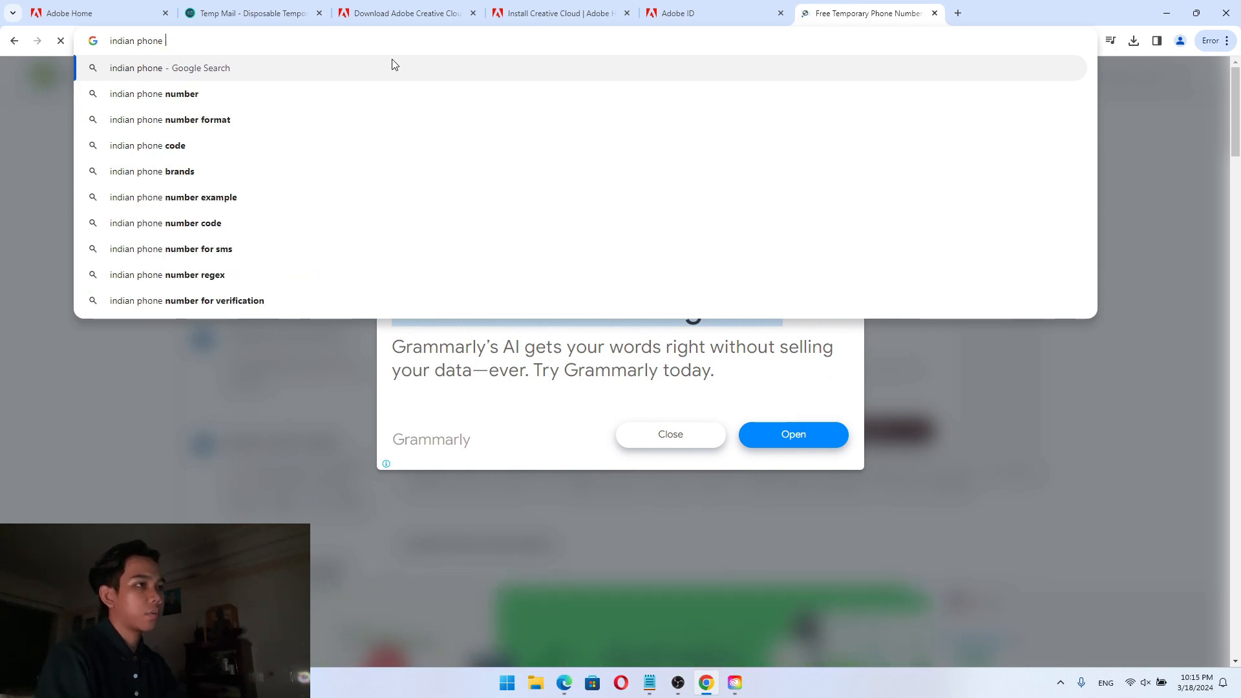
text(number temp)
key(Return)
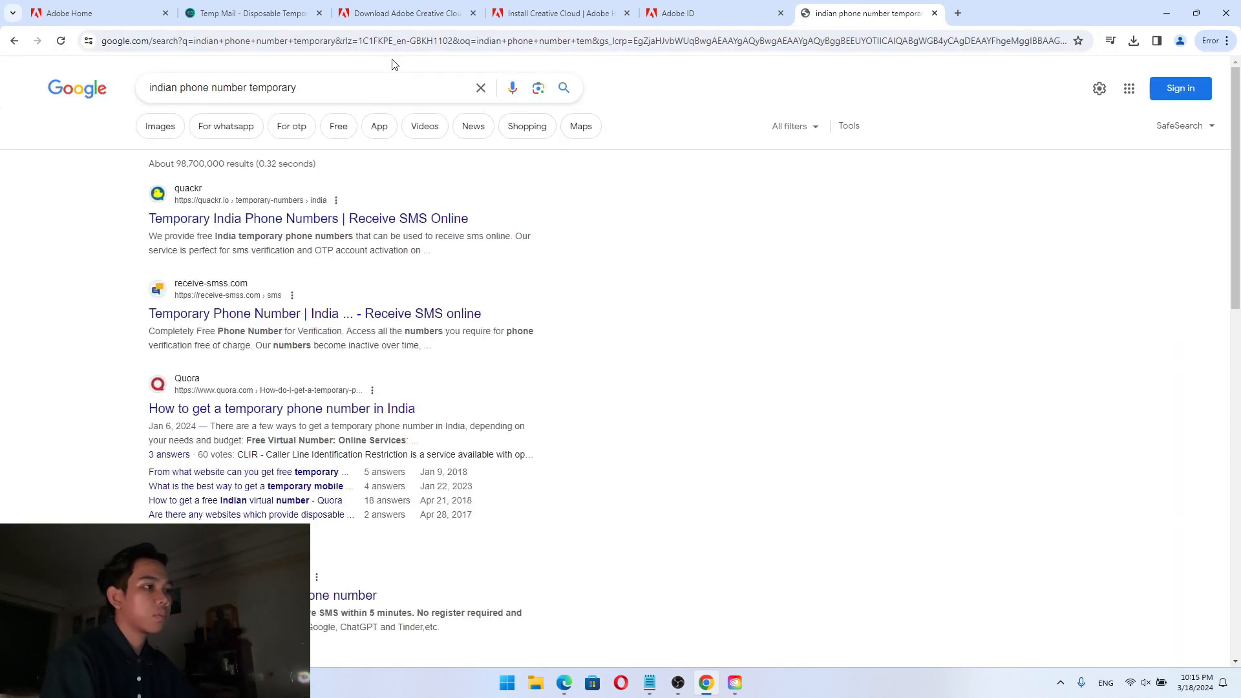
click(360, 218)
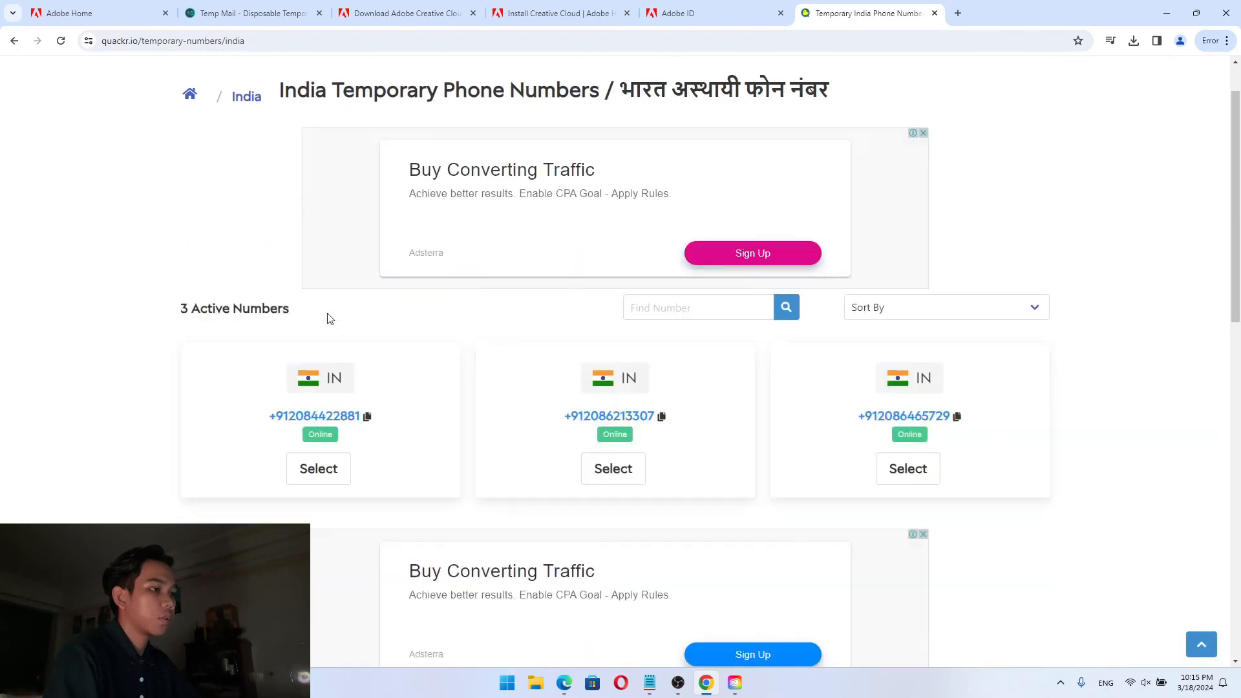
click(328, 479)
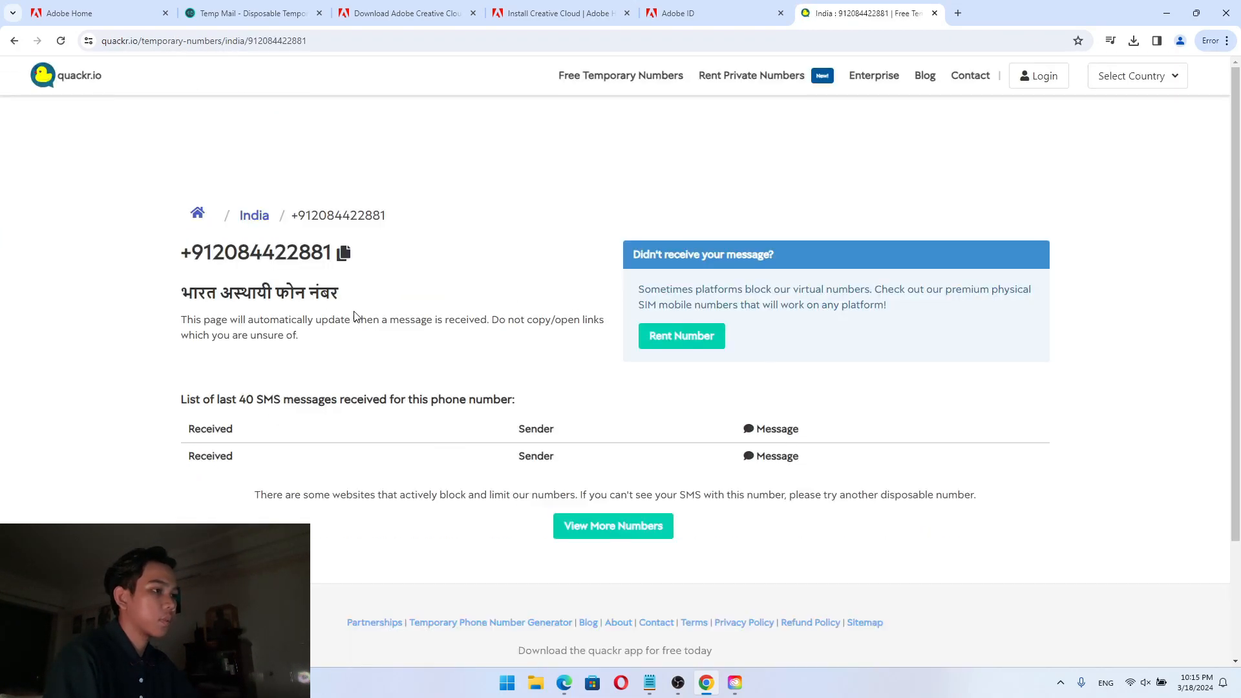
click(344, 258)
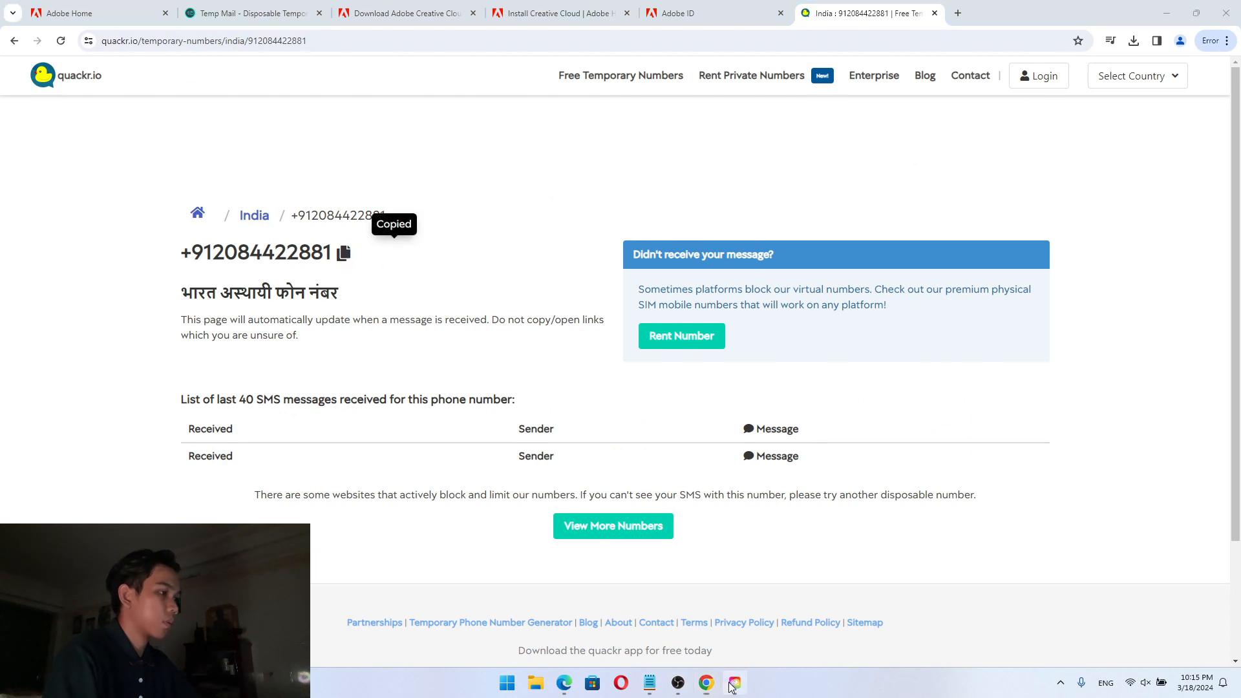
click(735, 682)
click(734, 682)
click(562, 687)
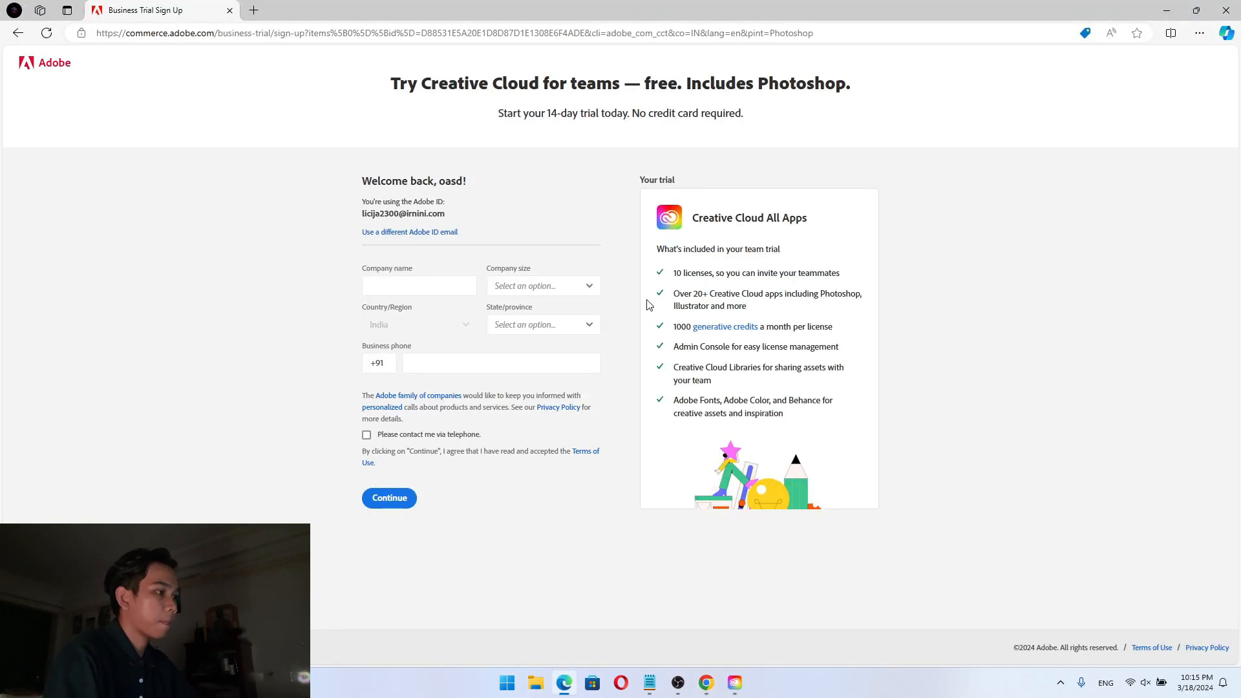
Paste the copied temporary number as business phone and enter company name 'wasd'
click(451, 369)
key(ctrl+v)
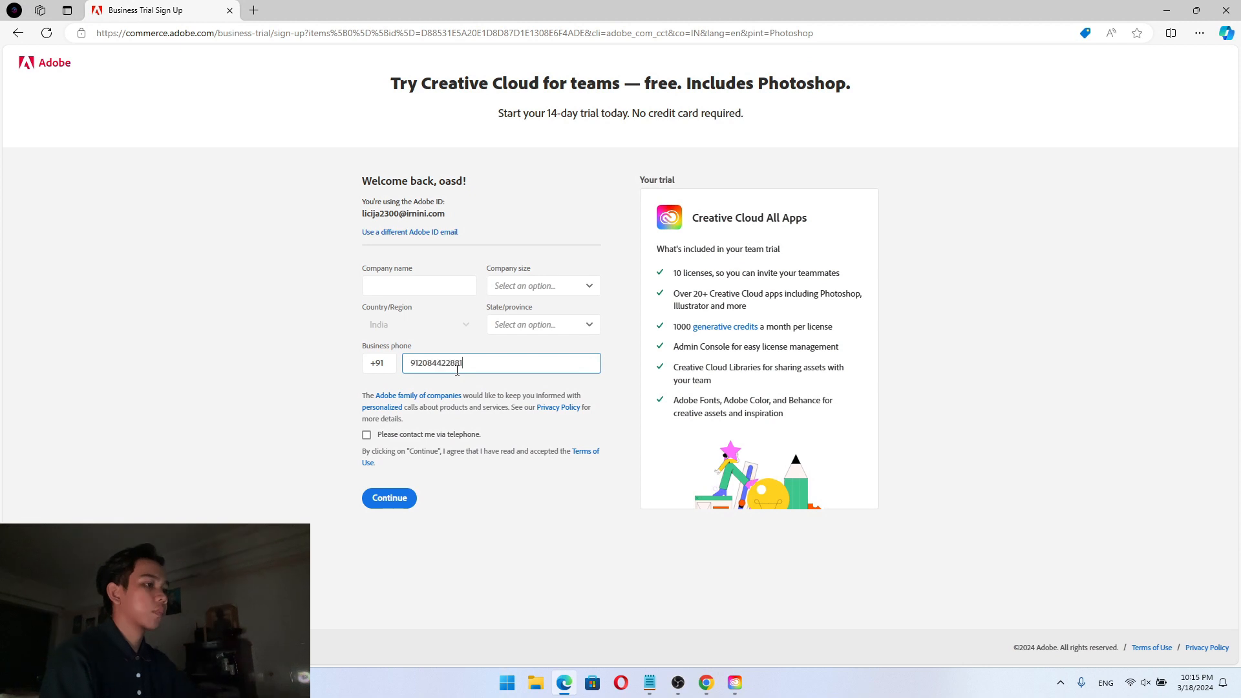
click(436, 291)
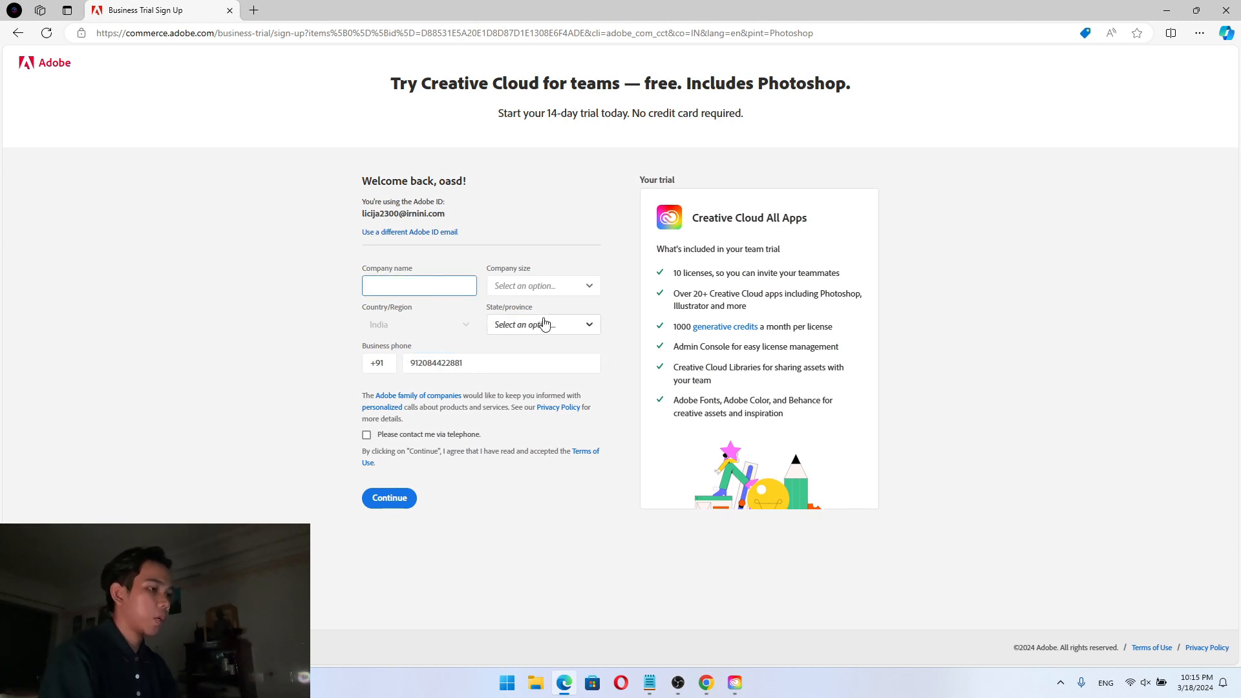
text(wasd)
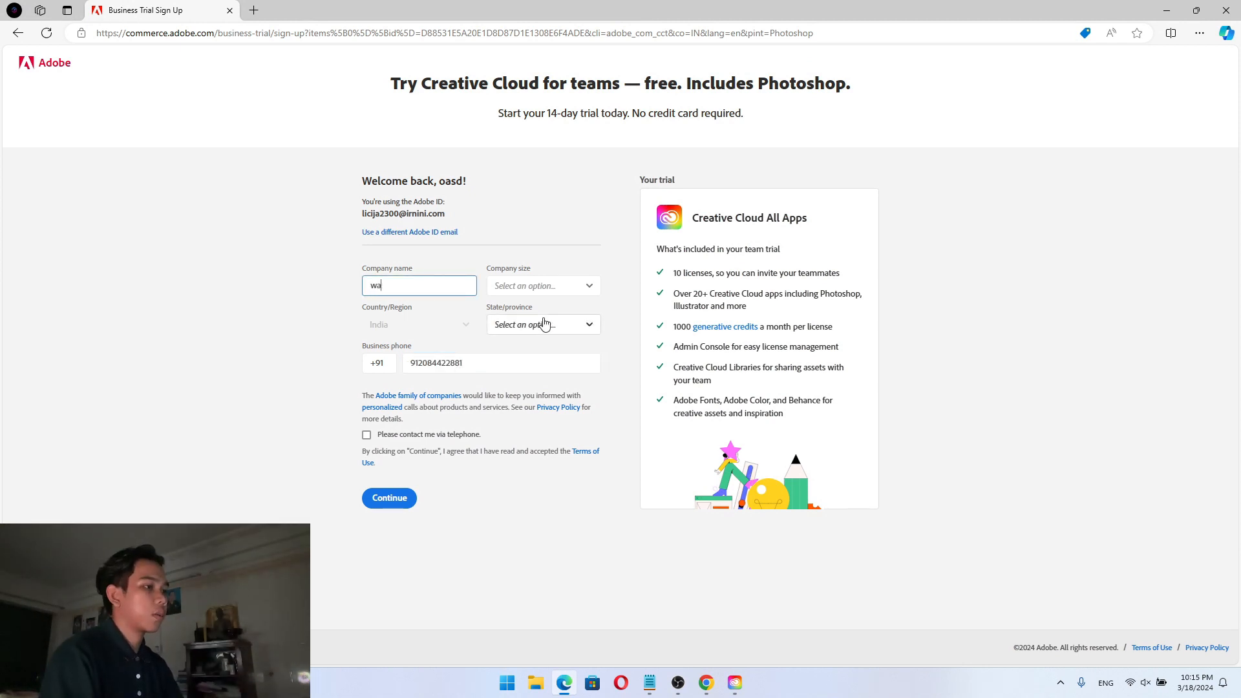
Choose company size 1-9 and state Odisha, then submit the trial form
click(560, 294)
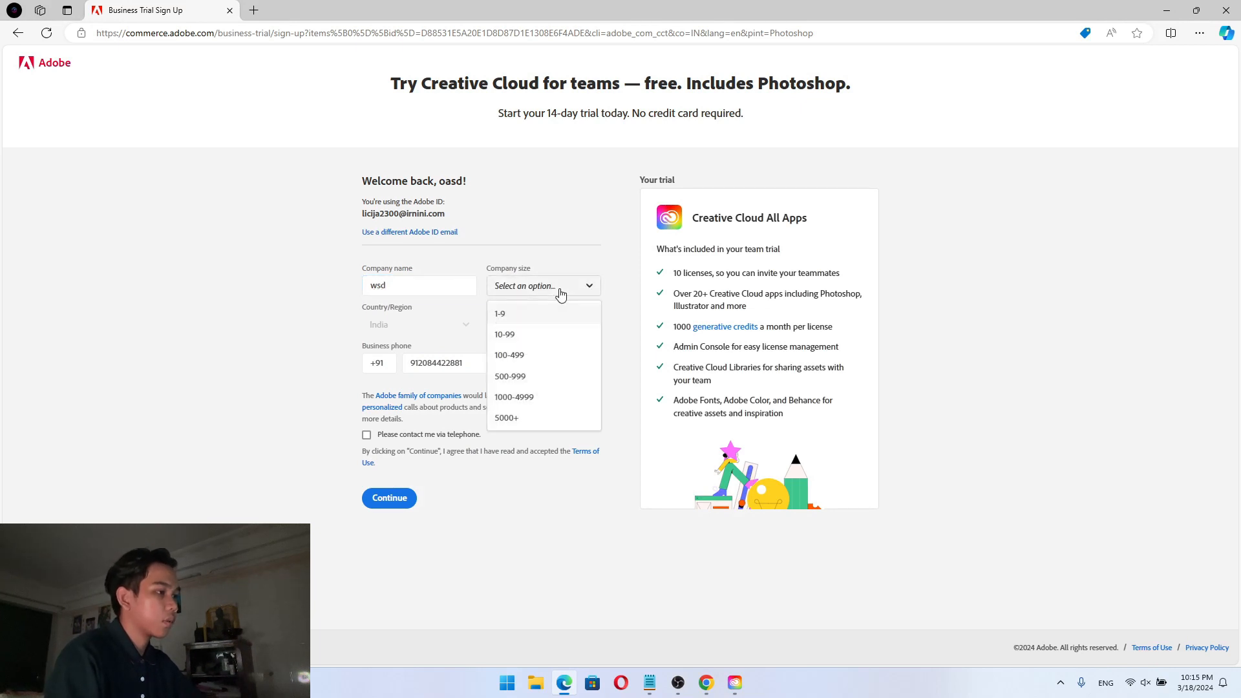
click(555, 316)
click(570, 330)
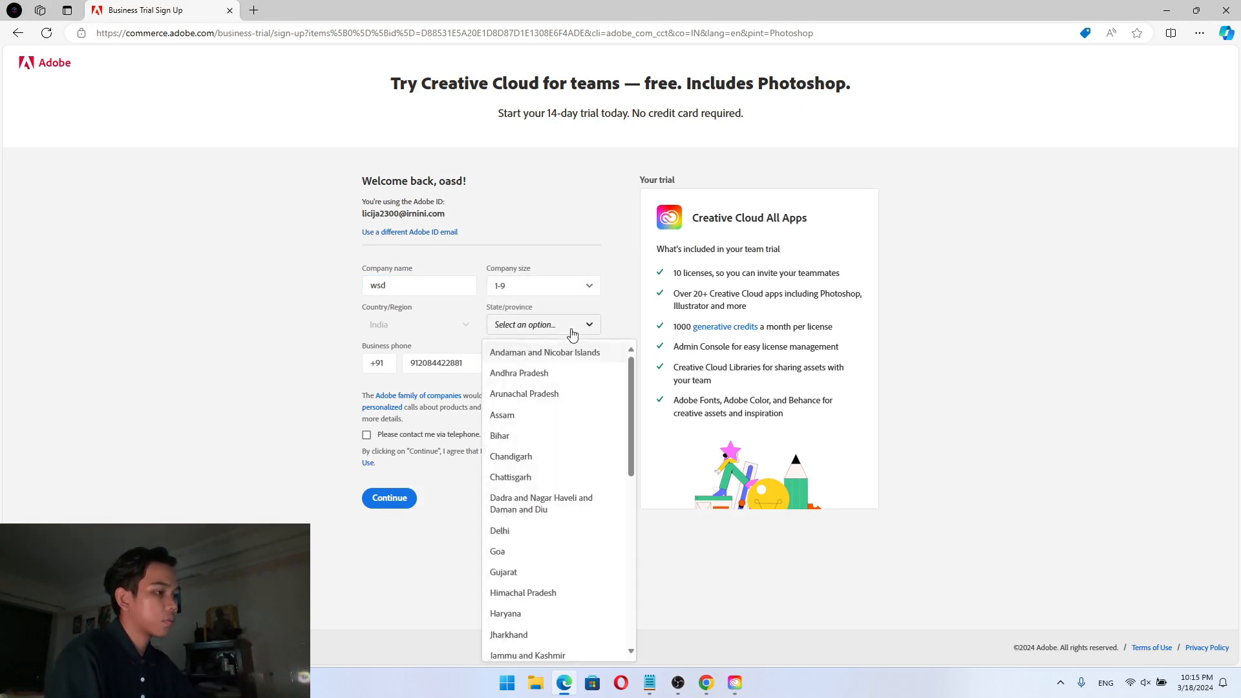
scroll(561, 499, down, 3)
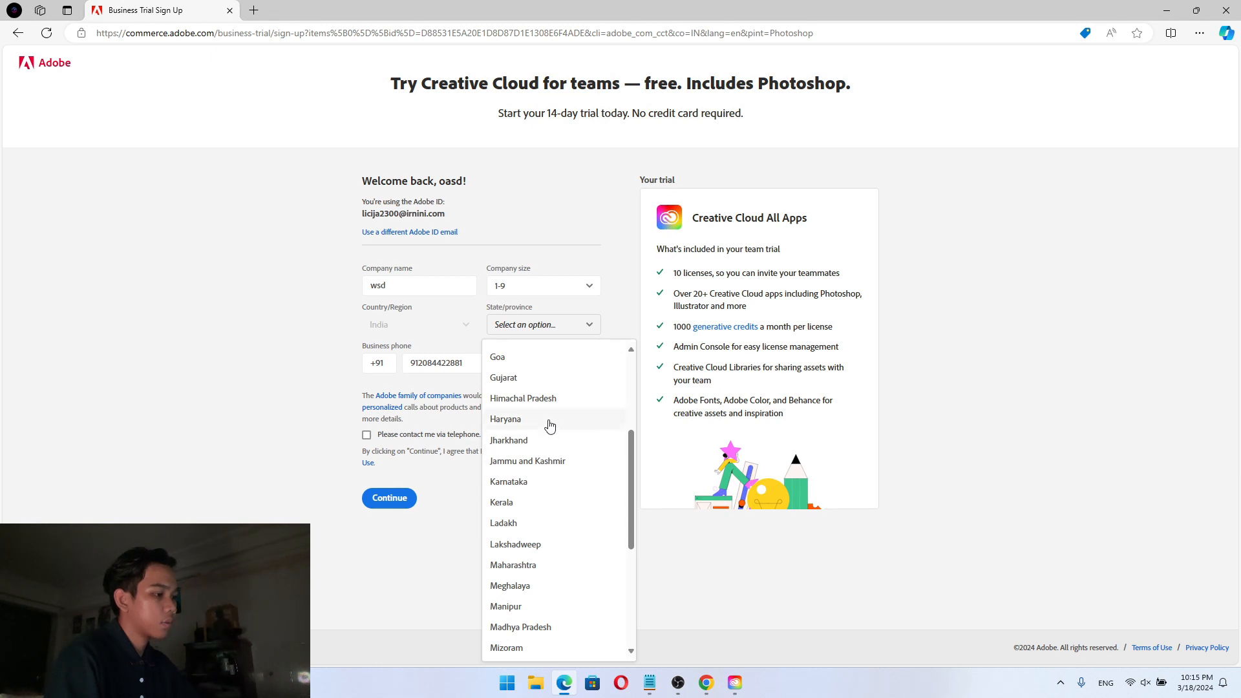
scroll(546, 429, down, 2)
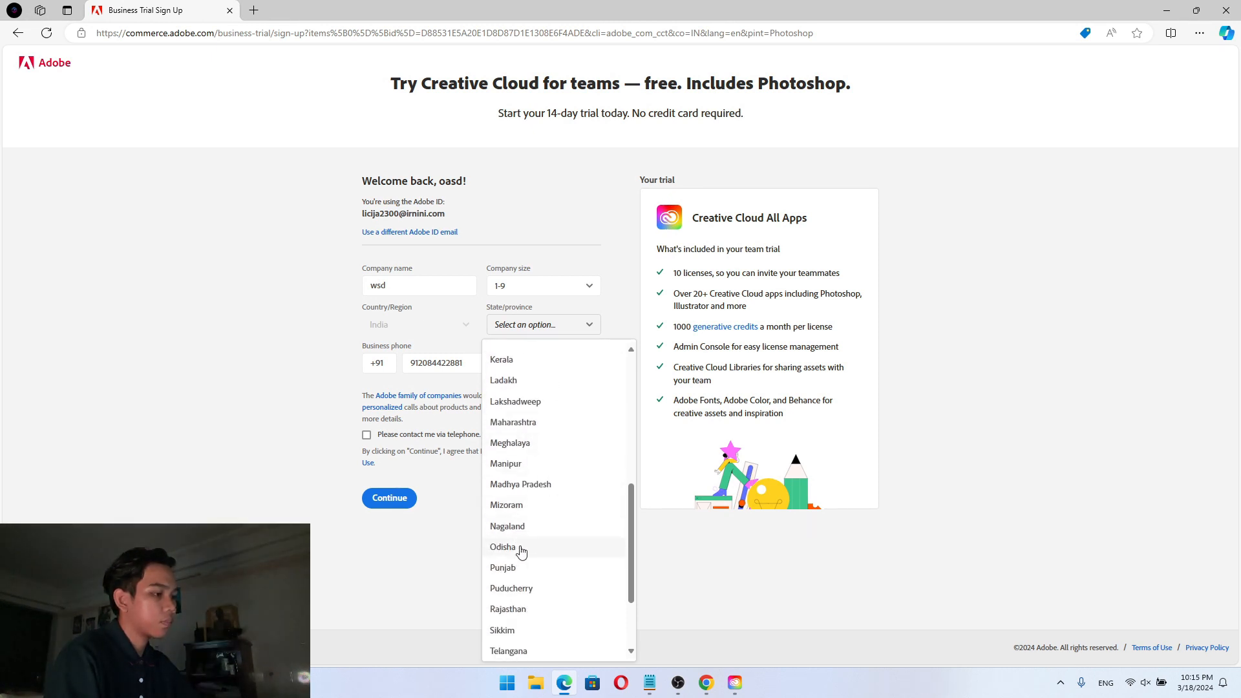
click(521, 545)
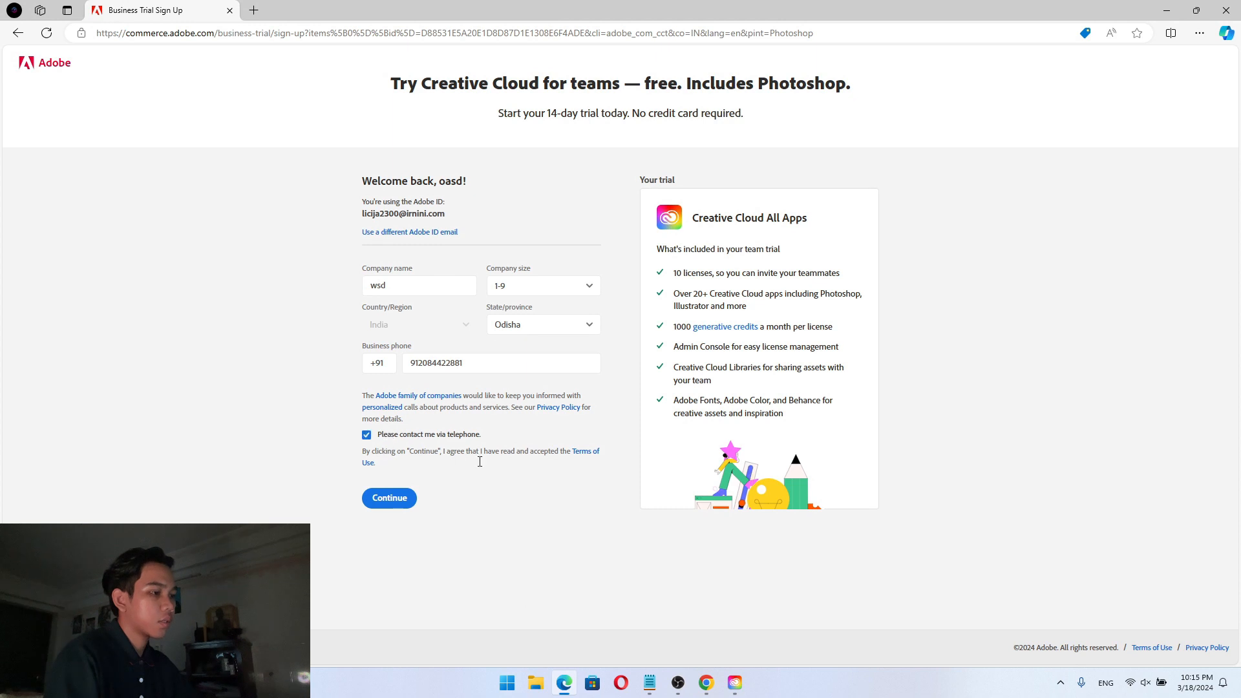
click(389, 499)
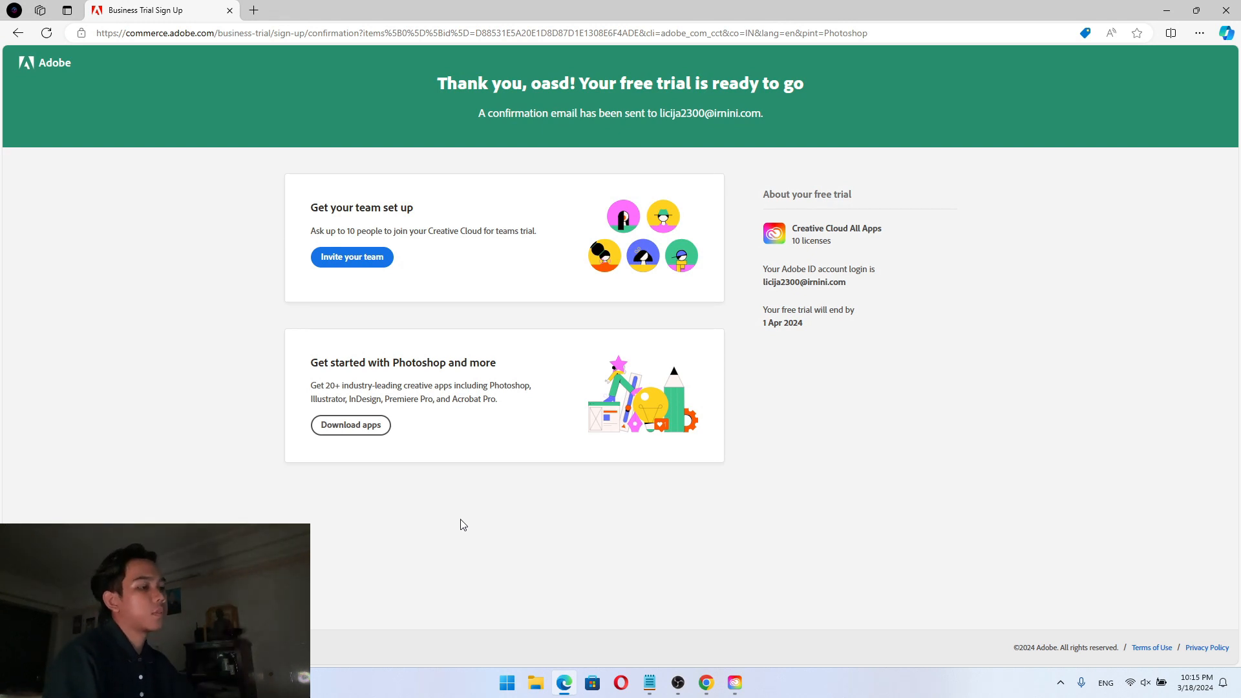
Download the Photoshop installer through Creative Cloud and show Photoshop_Set-Up.exe in its folder
click(368, 429)
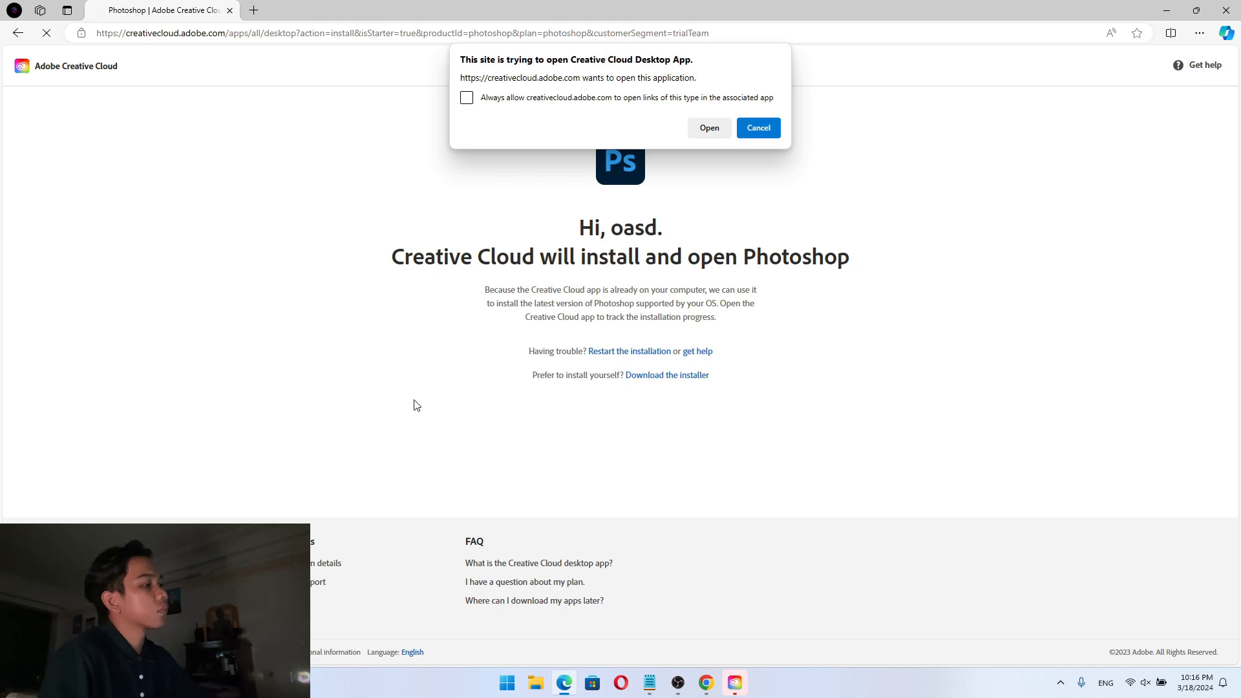
click(723, 126)
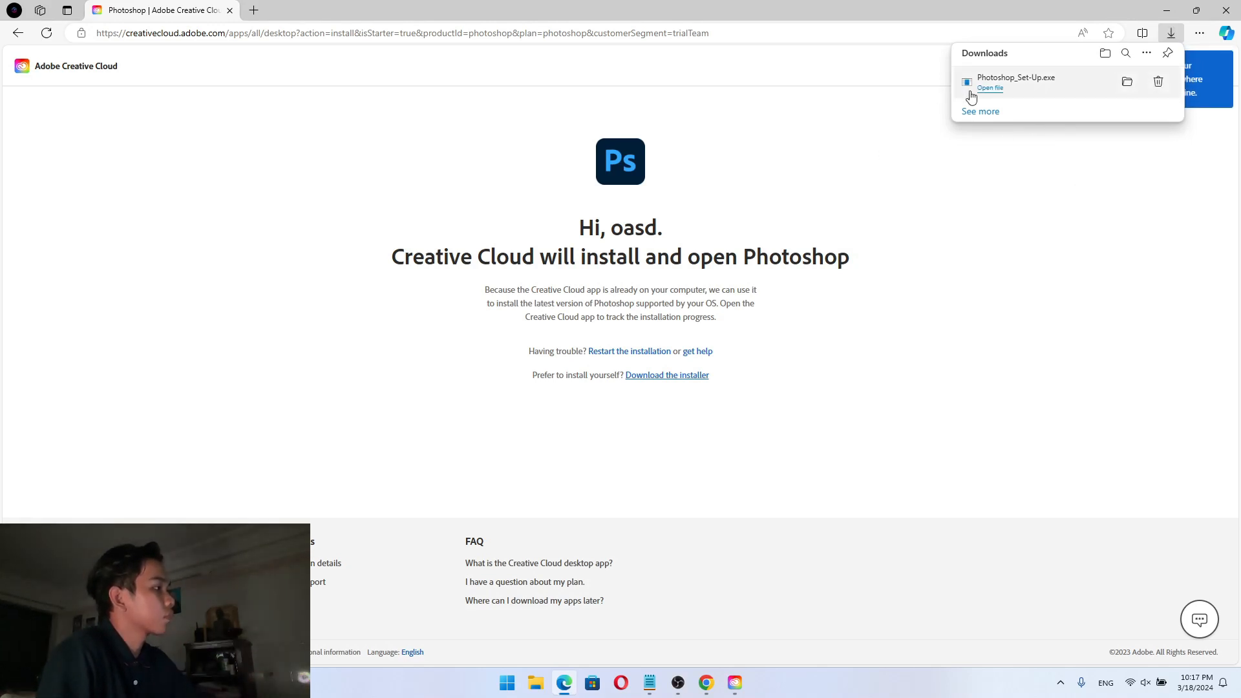
click(1127, 81)
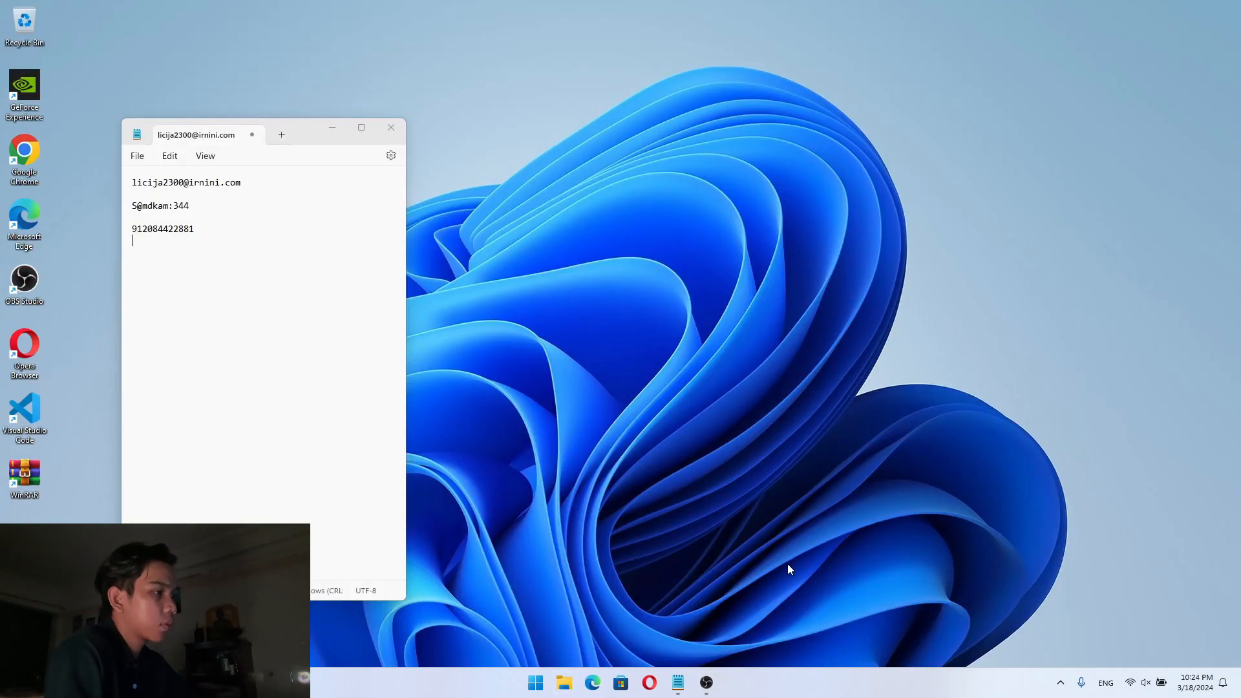
Run Photoshop_Set-Up.exe from the Downloads folder in File Explorer
key(super+e)
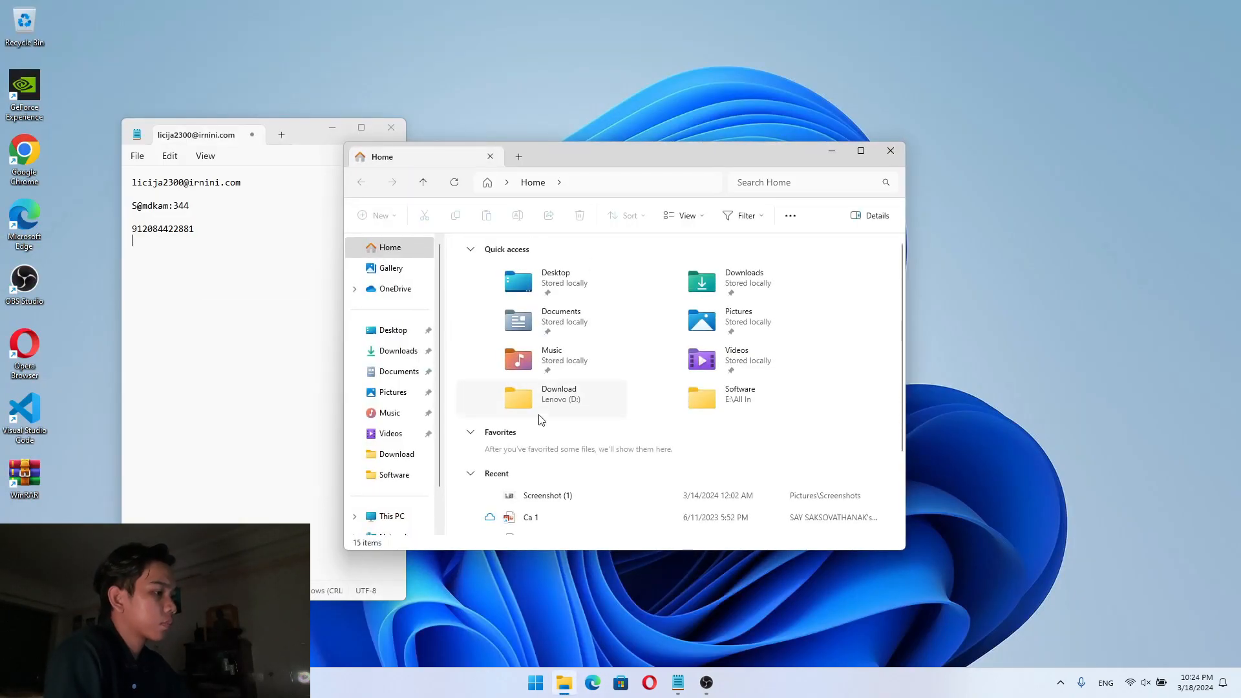
scroll(544, 385, down, 2)
scroll(388, 396, down, 2)
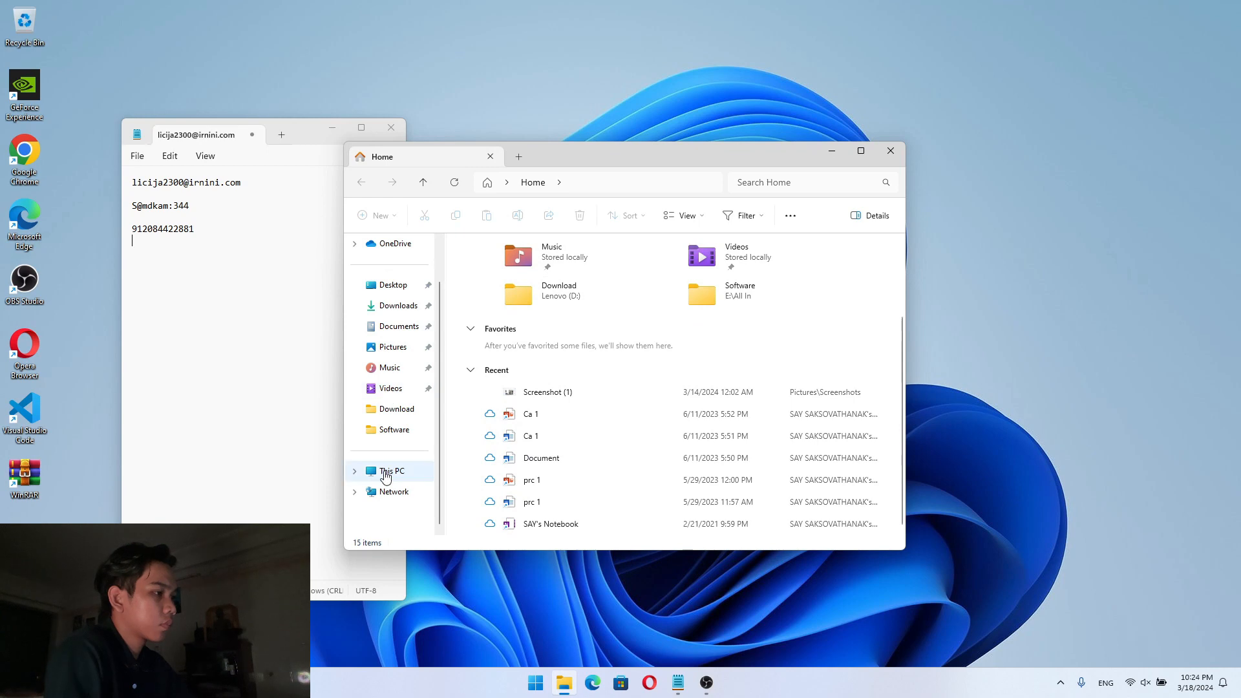
click(373, 469)
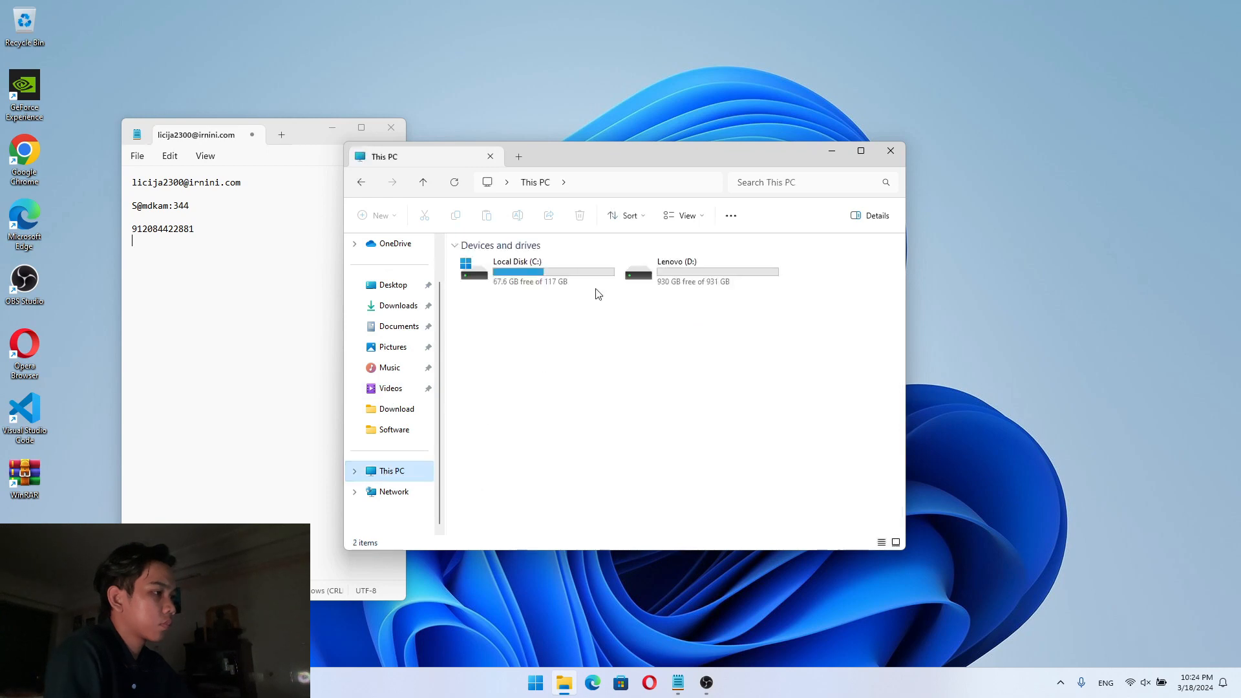
click(406, 305)
double_click(511, 284)
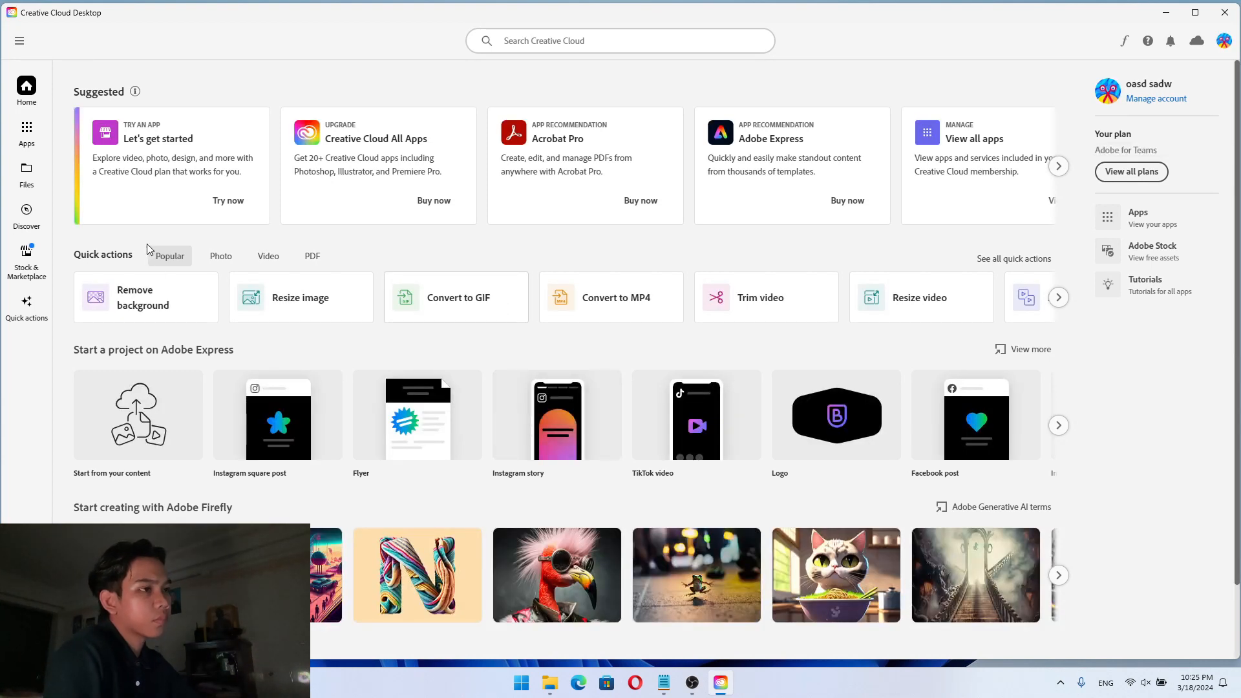
Install Photoshop from the Creative Cloud Apps list and launch it once finished
click(27, 143)
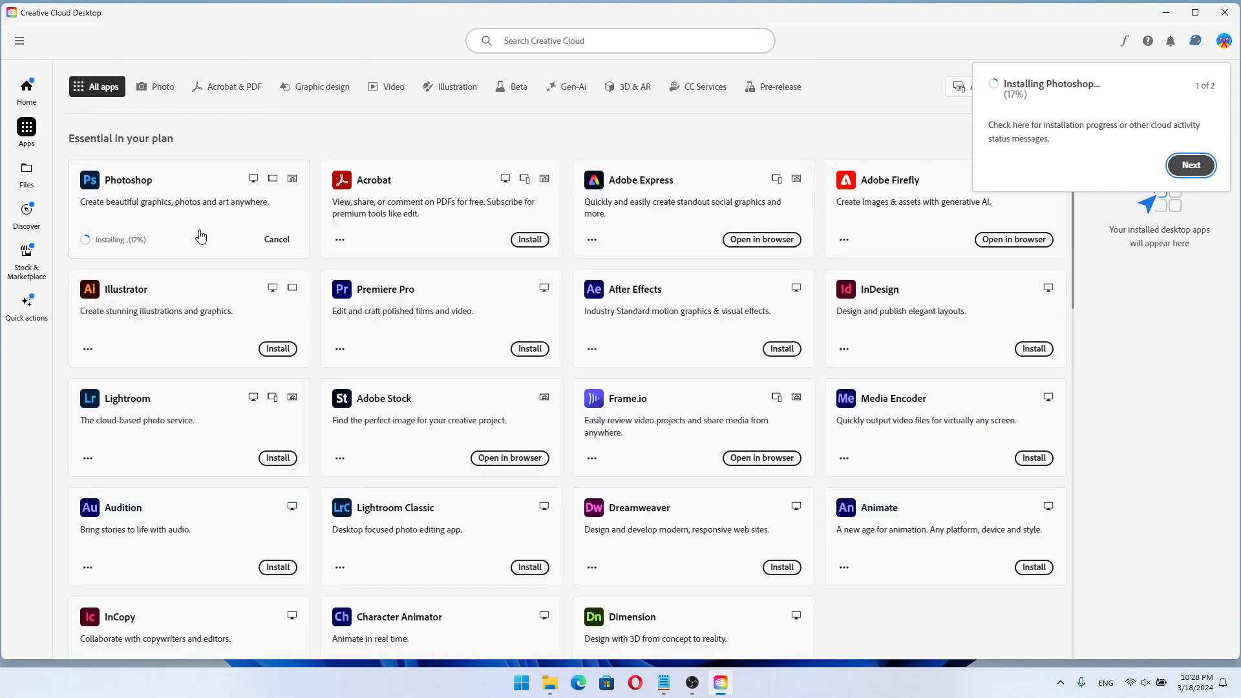
click(201, 236)
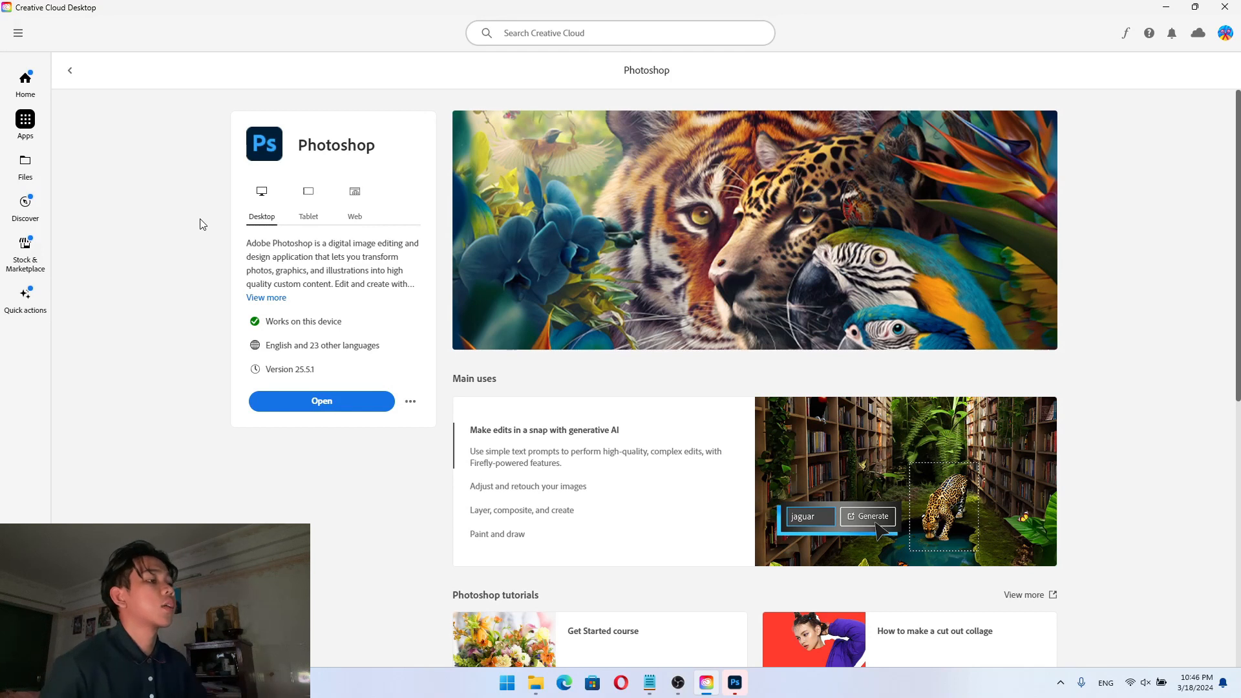
click(358, 405)
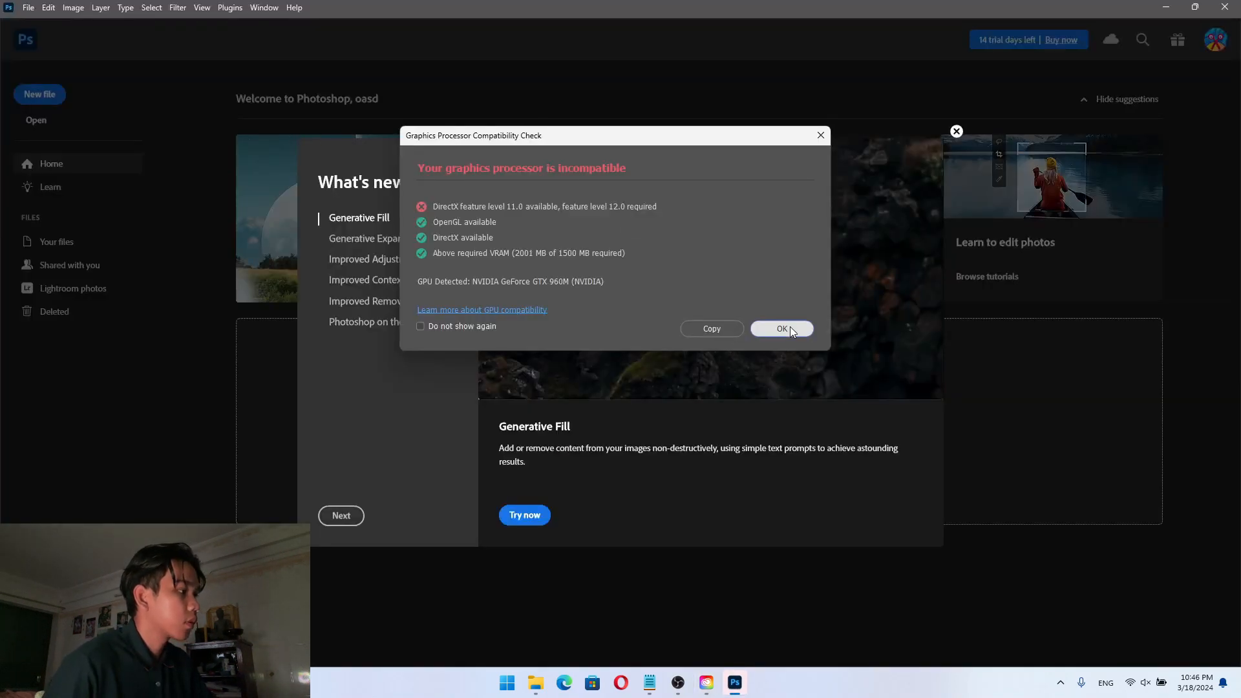
Dismiss the GPU warning and What's new, create a new document, and close Discover
click(790, 328)
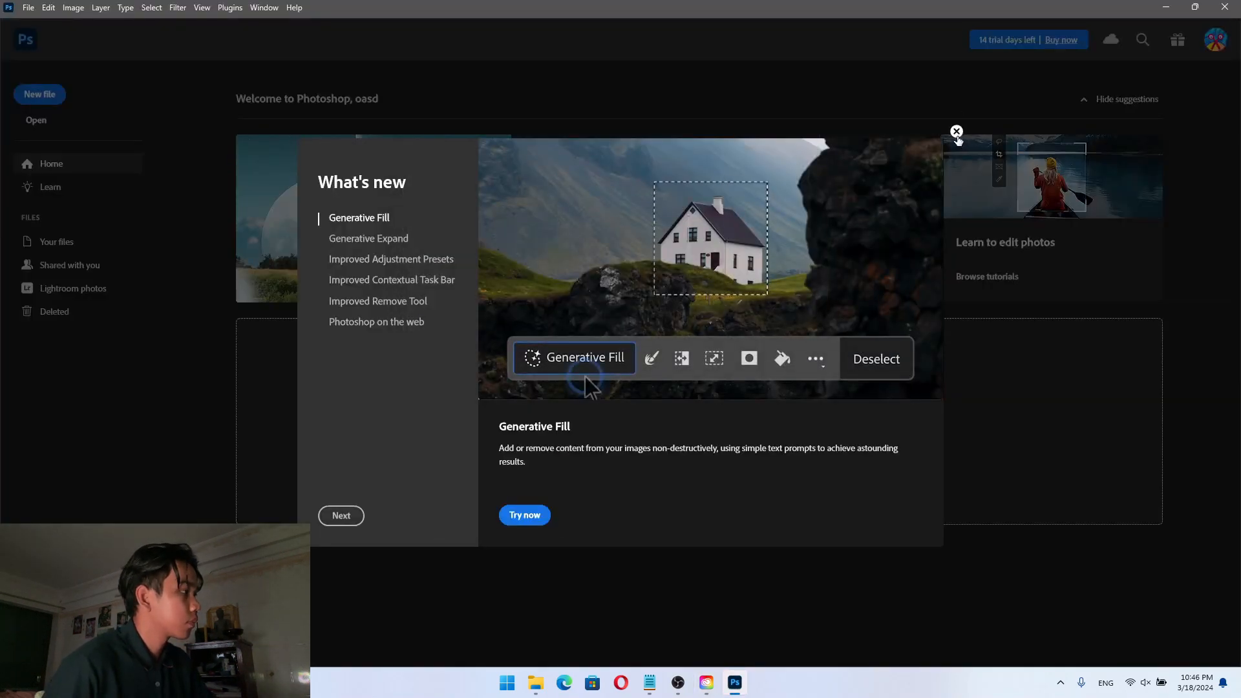
key(Escape)
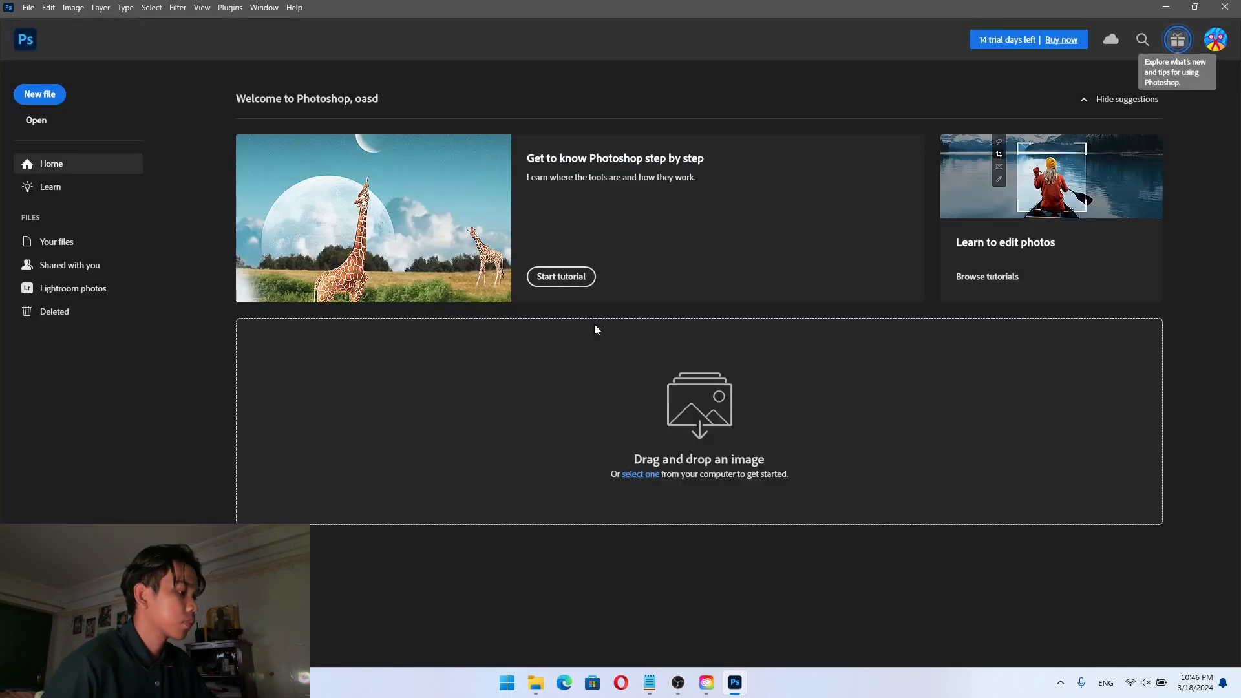
click(571, 275)
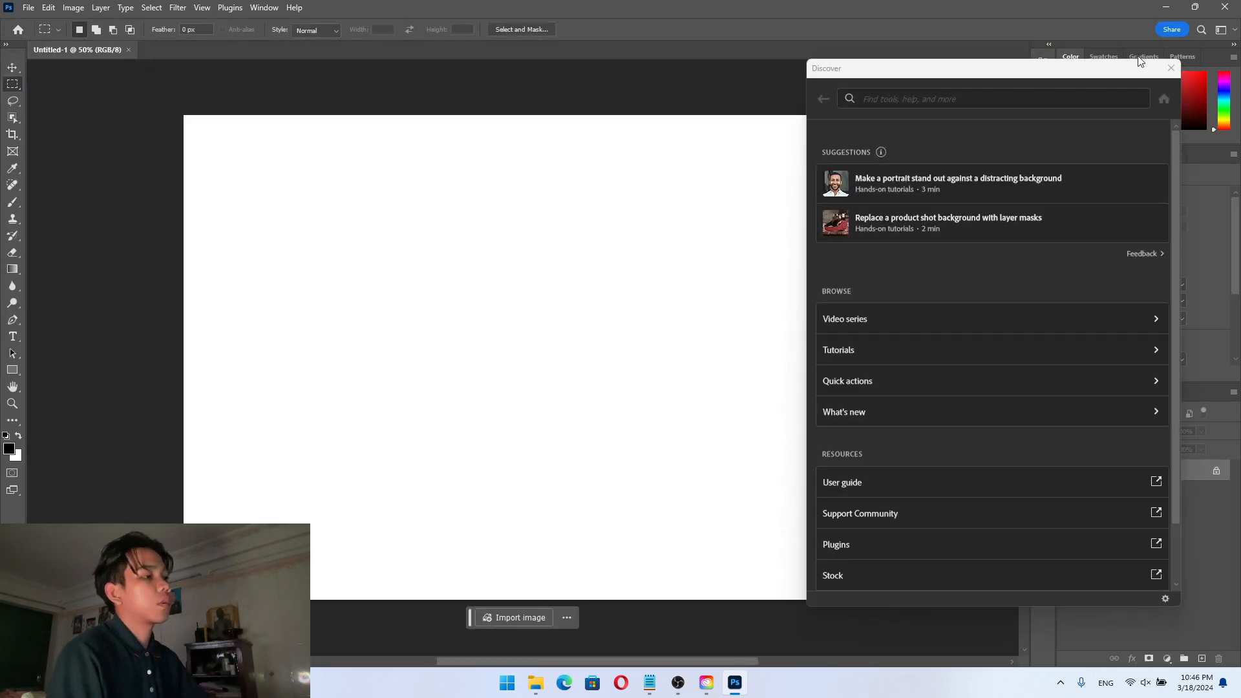
click(1169, 69)
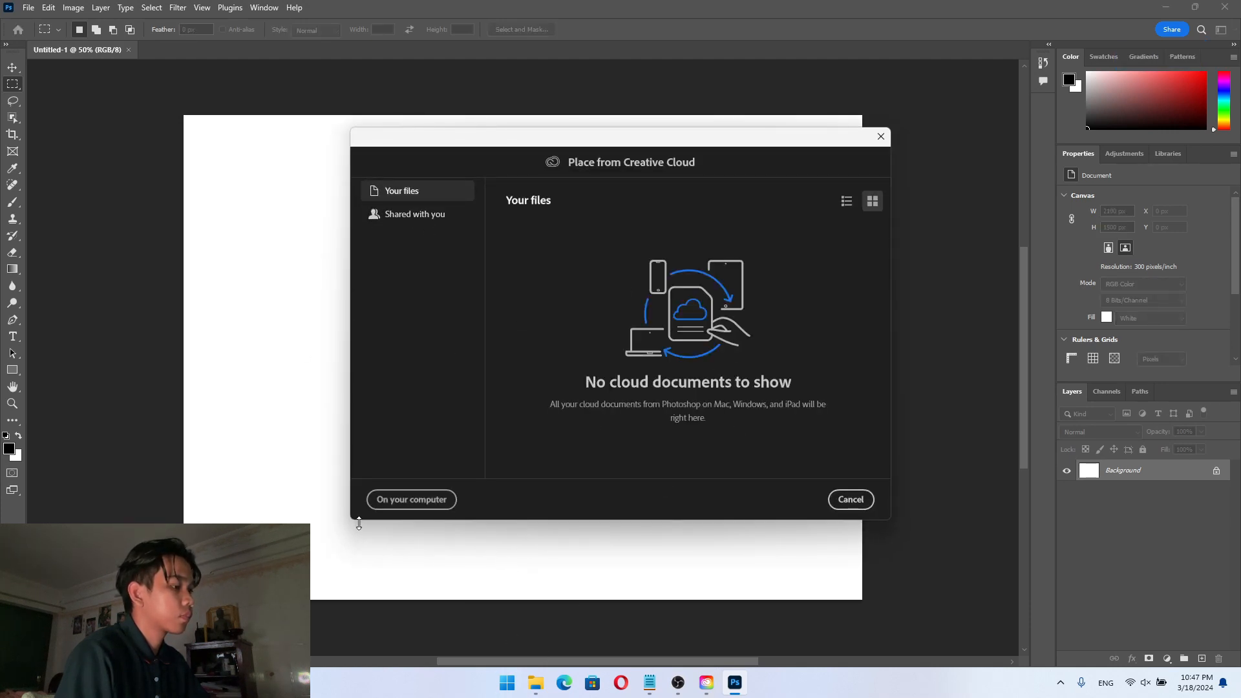
Browse to Pictures > Screenshots for an image to import, then cancel without placing anything
click(388, 500)
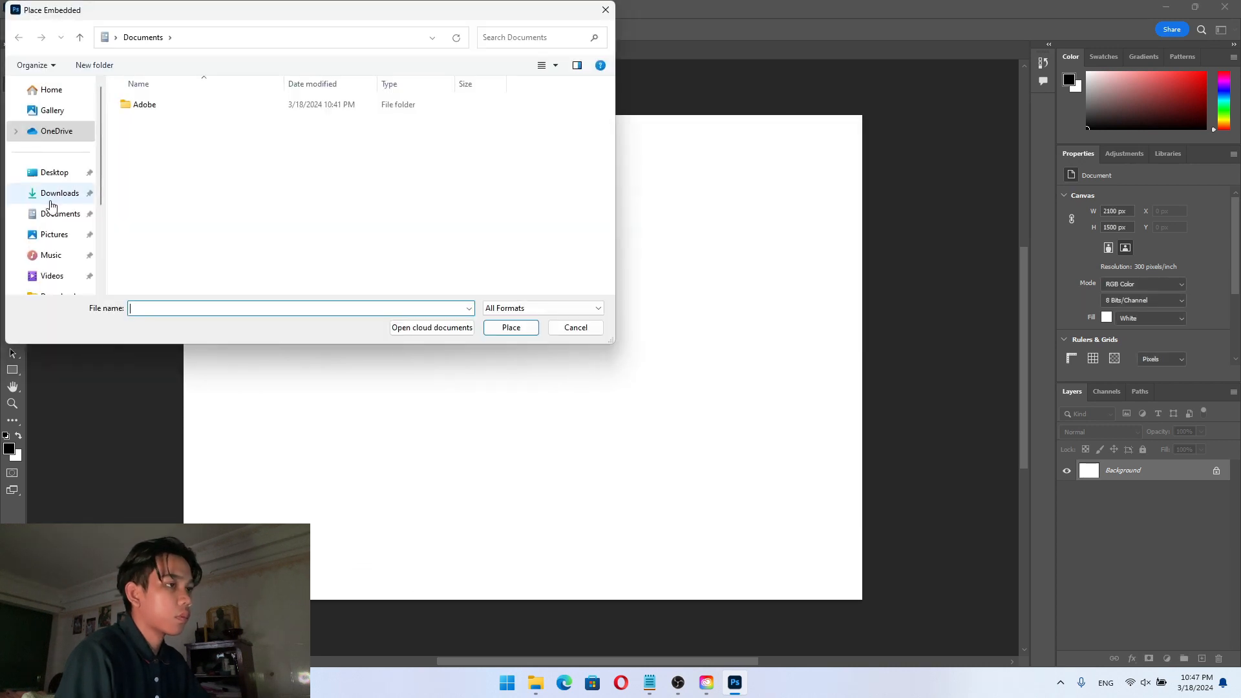
click(55, 172)
click(59, 192)
click(58, 214)
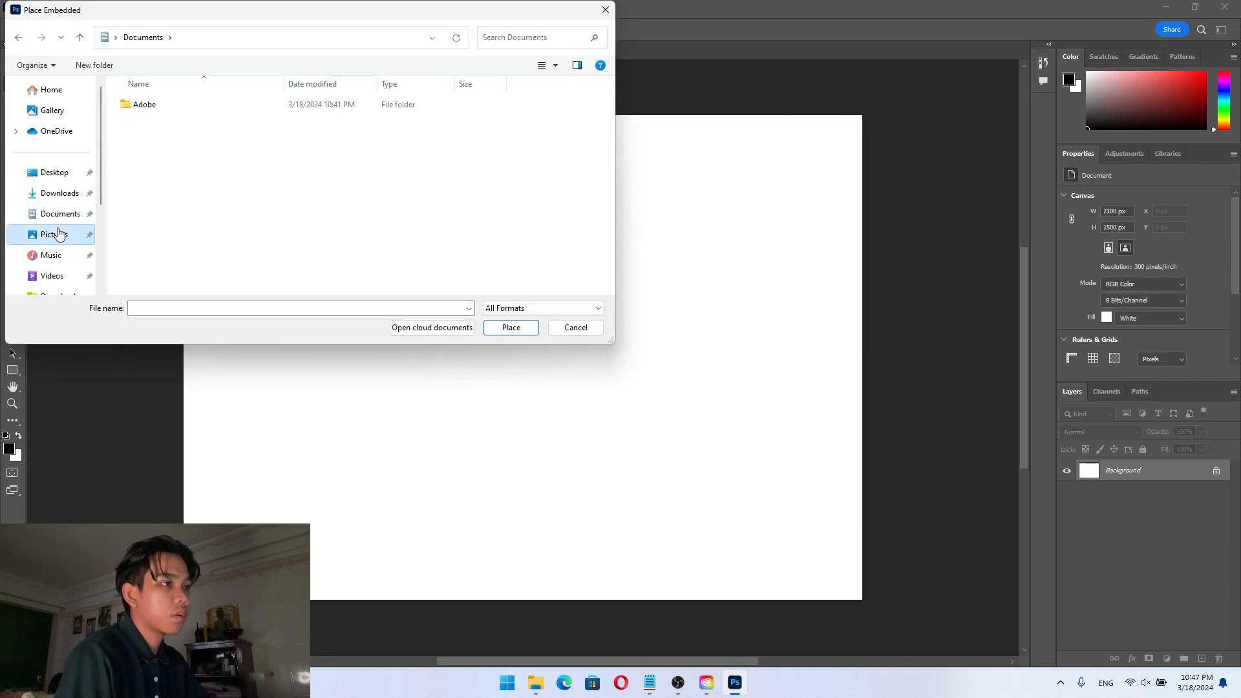
click(58, 234)
click(297, 139)
double_click(297, 139)
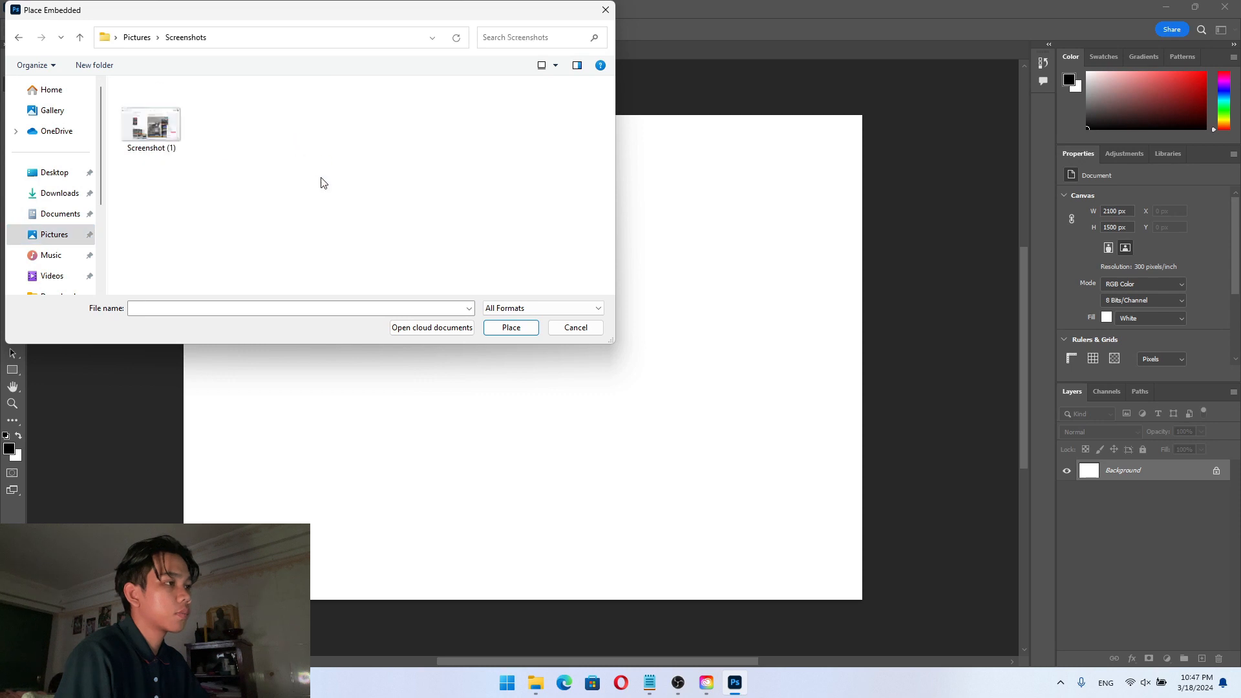
click(151, 120)
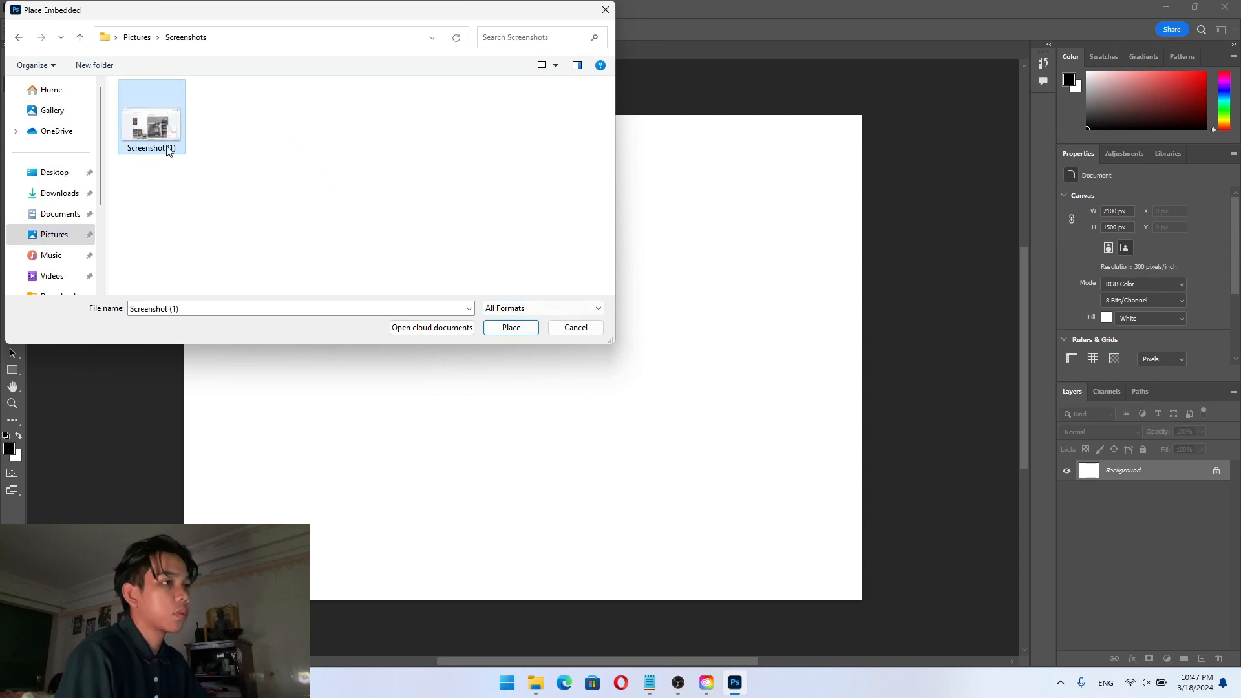
click(287, 188)
click(574, 327)
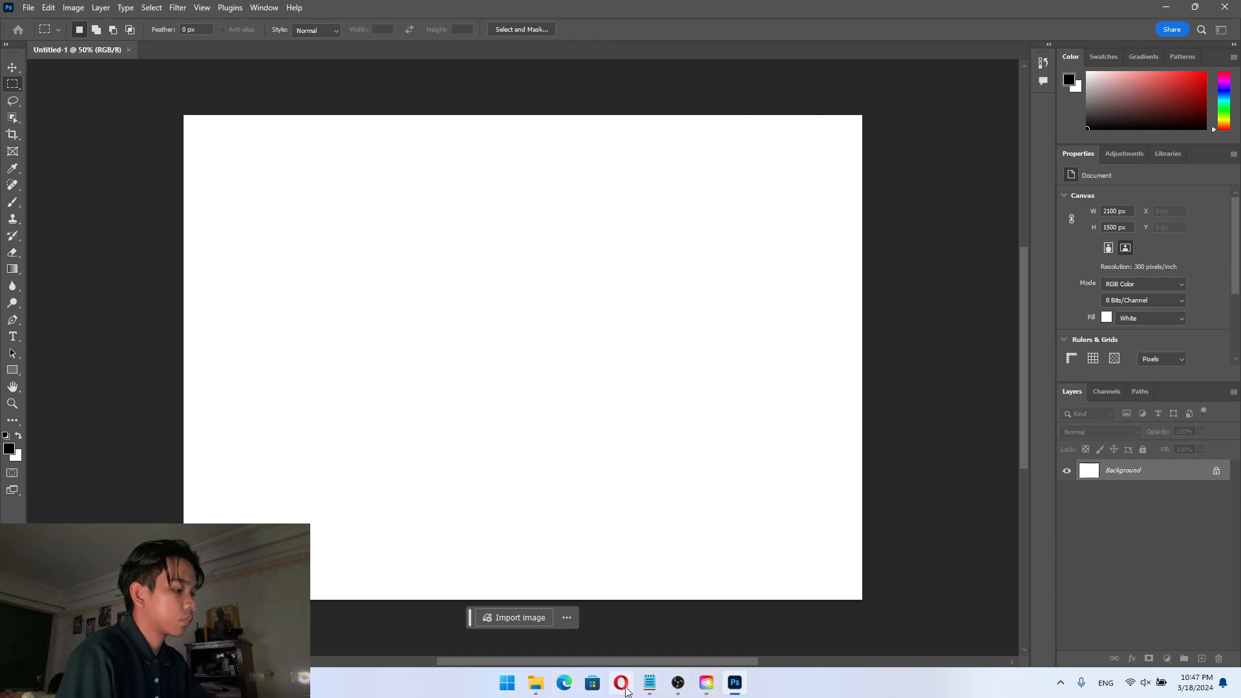
Search Bing for 'images creator' in a new Edge tab and view image results
click(564, 683)
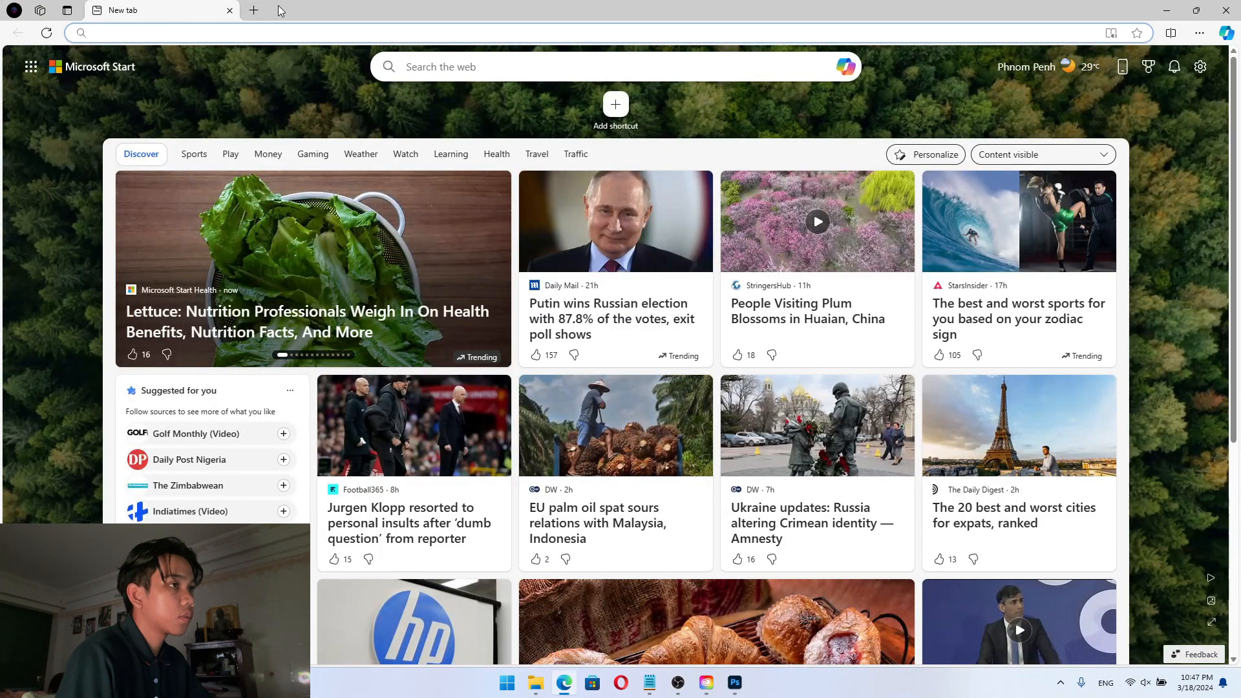
click(254, 9)
text(images creator)
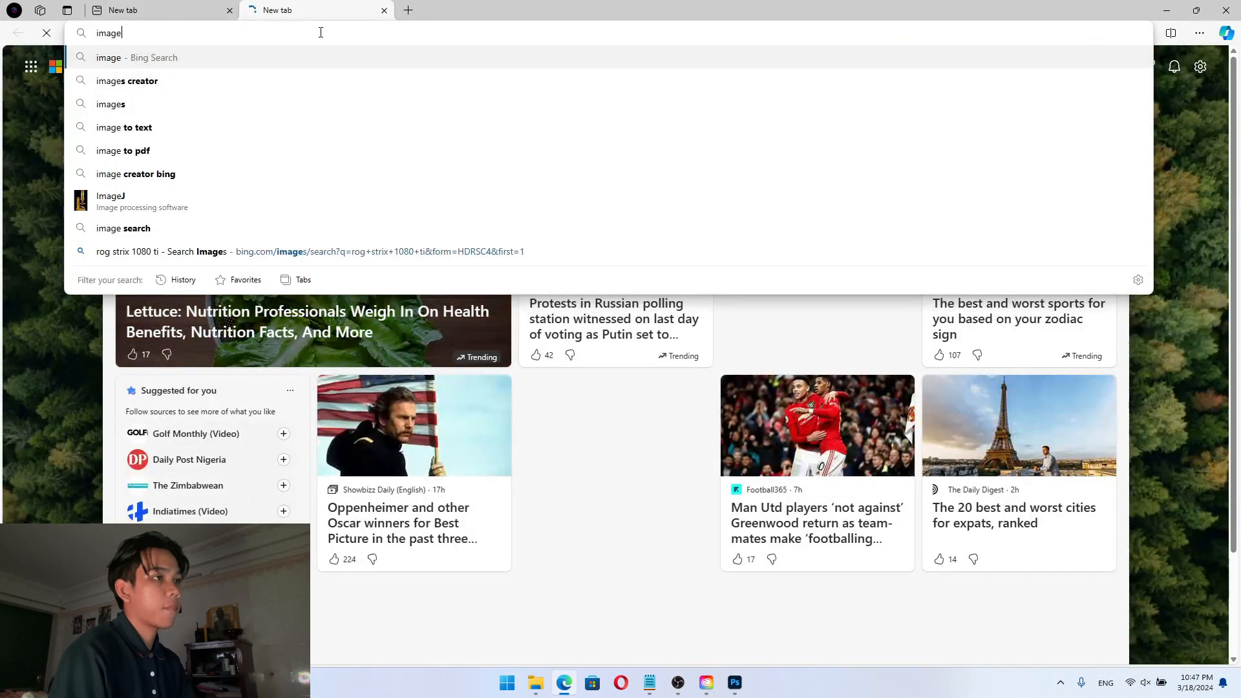
key(Return)
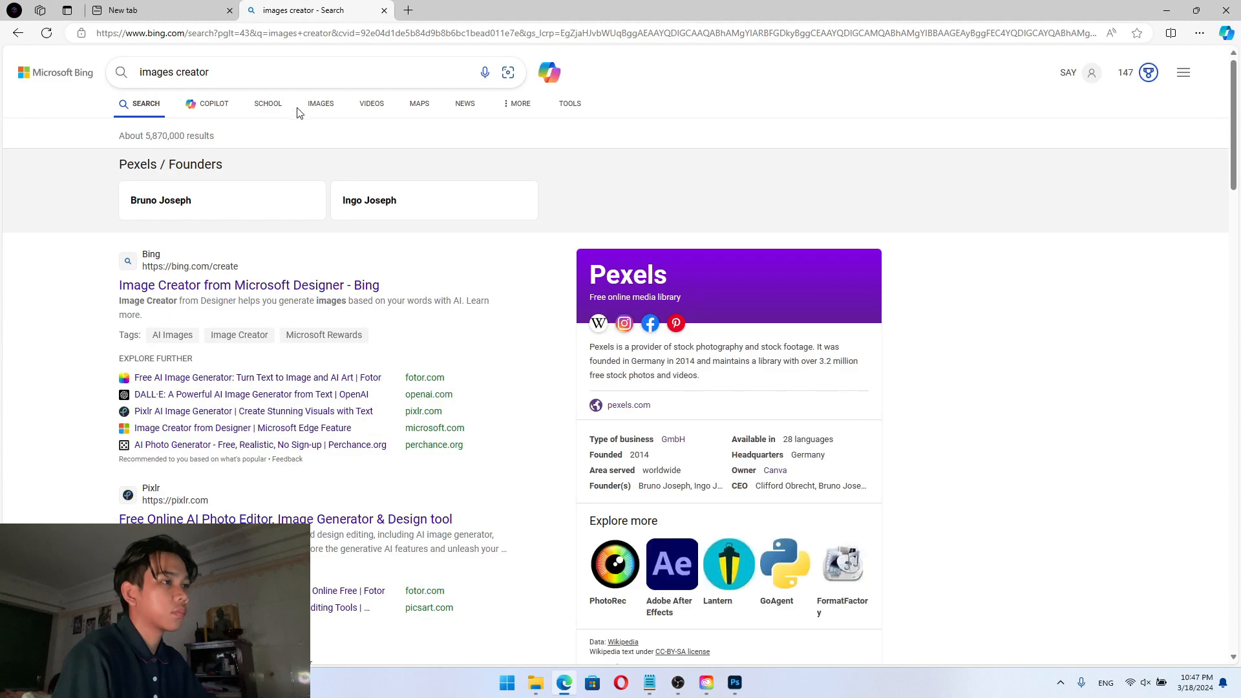
click(338, 105)
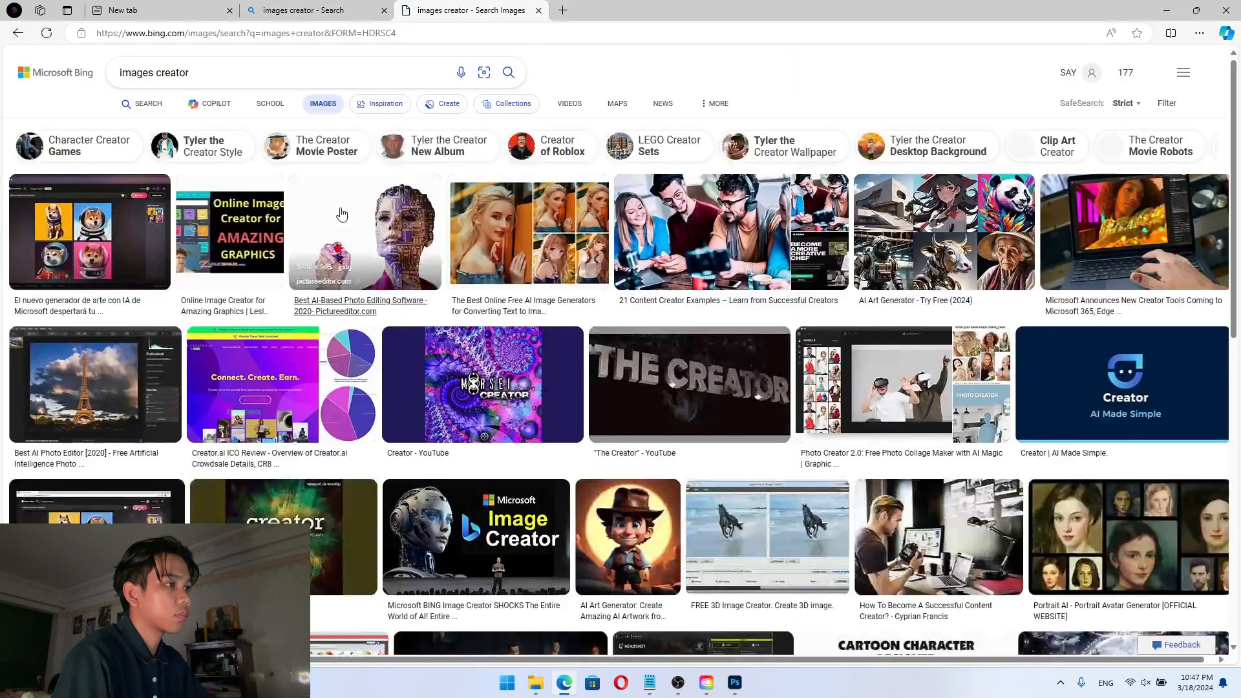
scroll(610, 256, down, 8)
scroll(610, 256, up, 4)
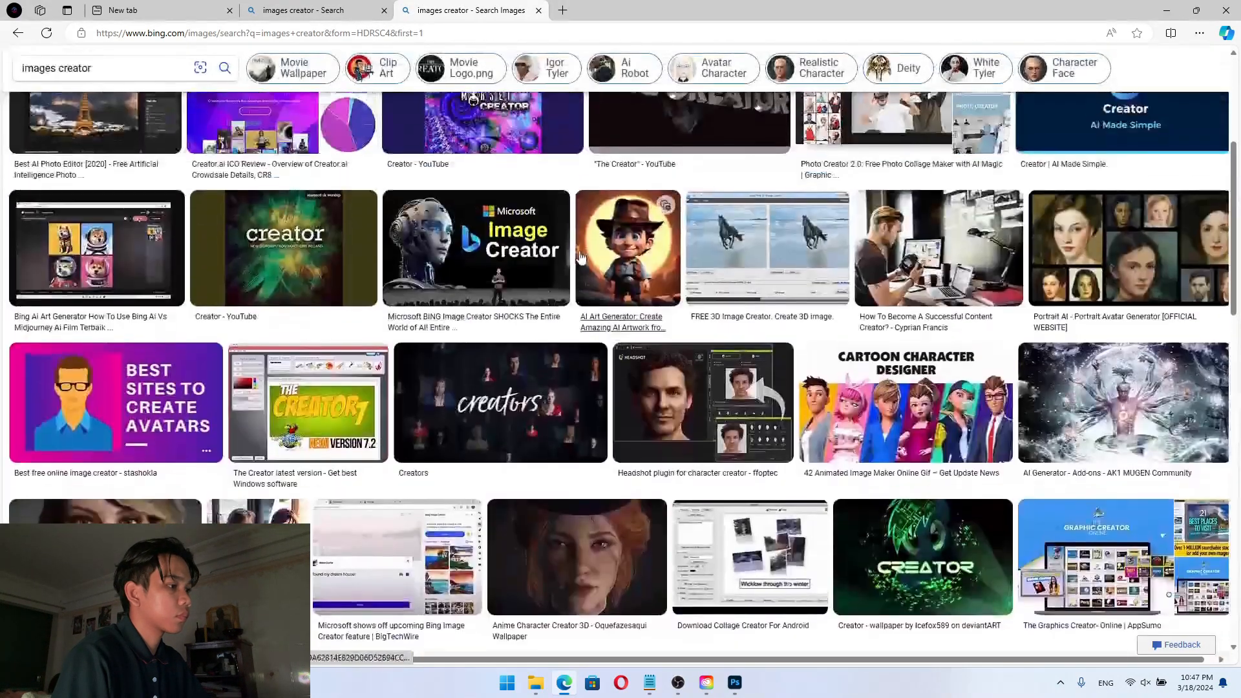
Save the cartoon cowboy image to Downloads as OIP.jpg
click(610, 256)
right_click(402, 292)
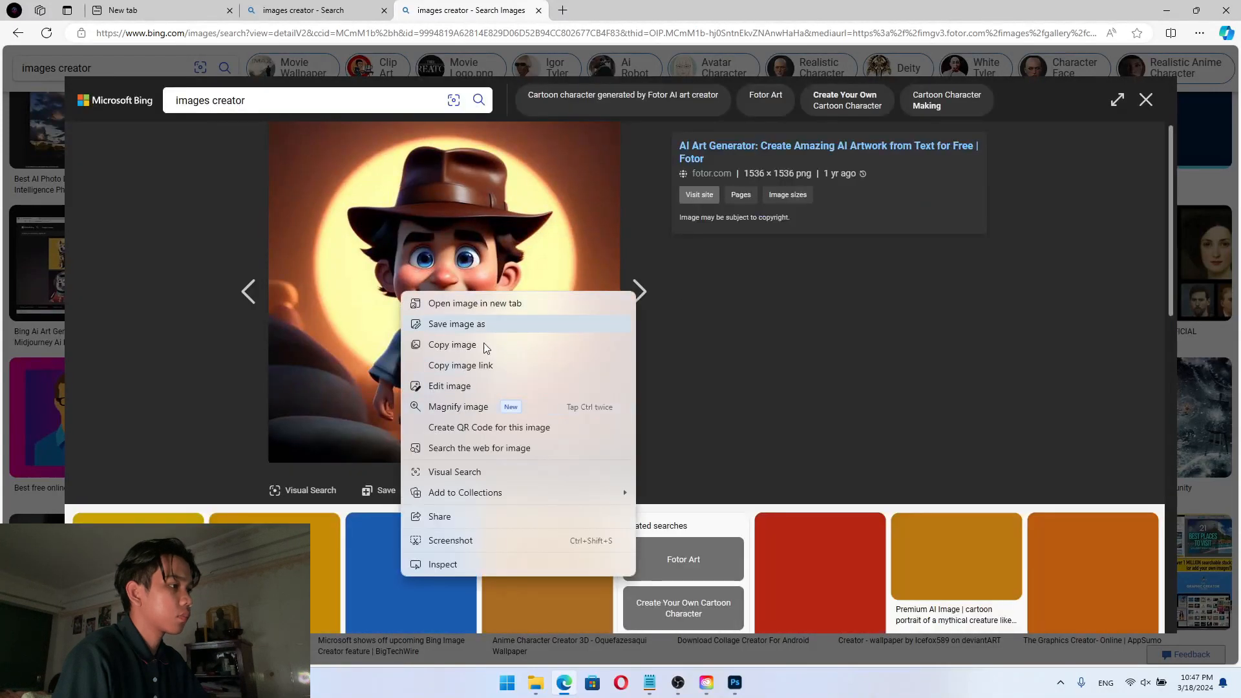
click(456, 323)
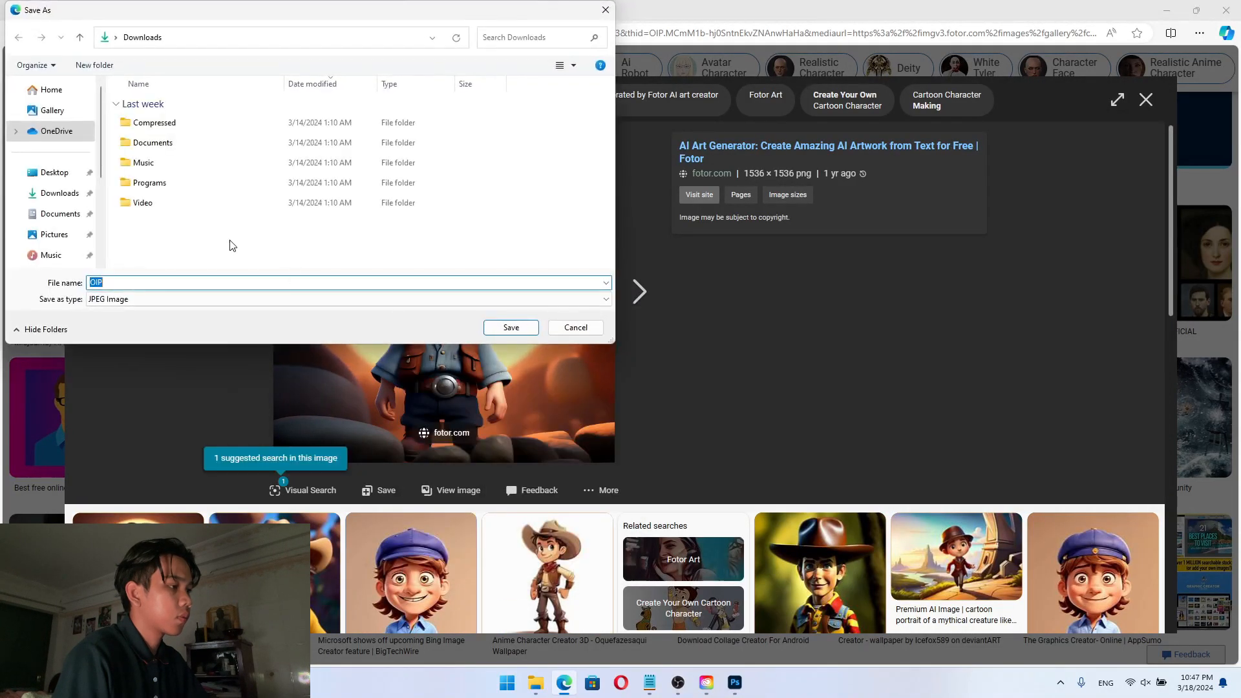
click(328, 249)
click(65, 194)
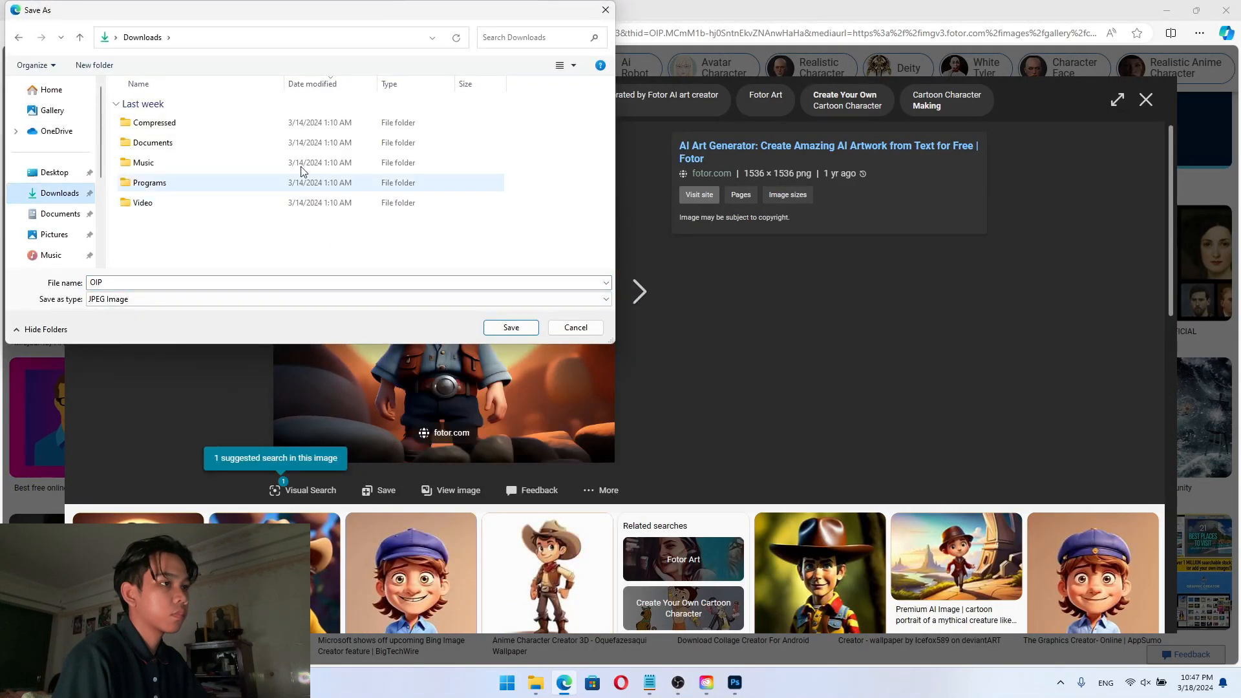
click(512, 327)
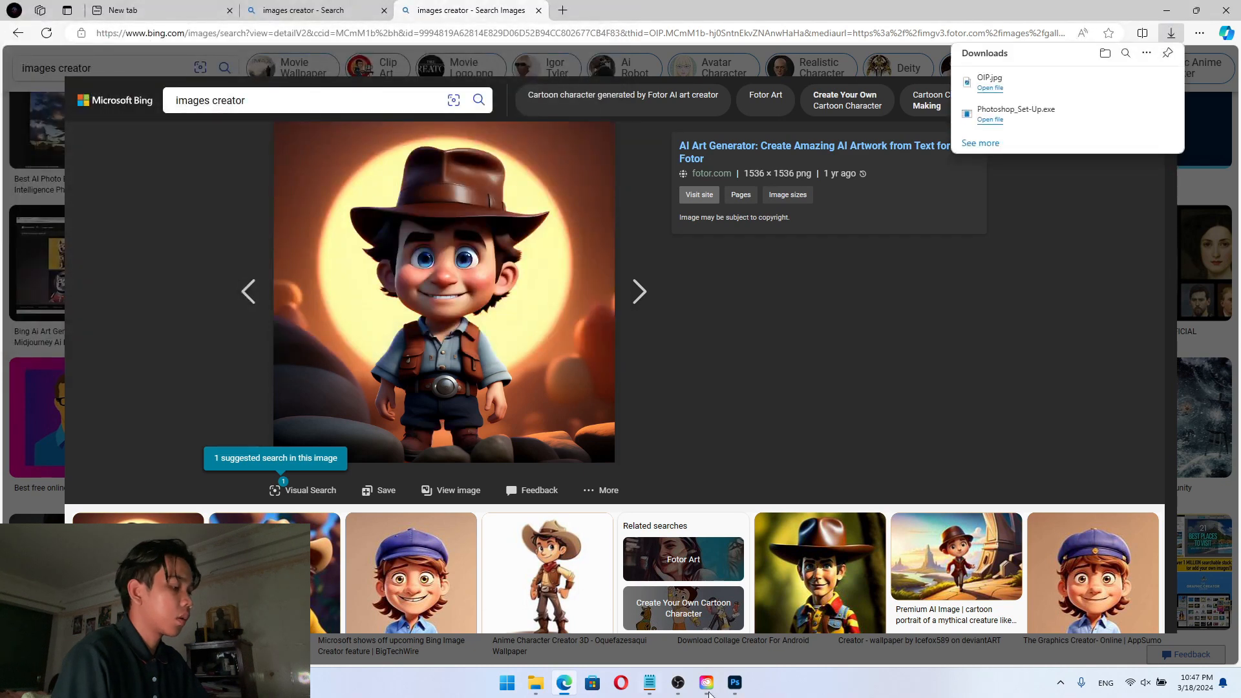
click(726, 686)
Drag OIP.jpg from Downloads onto the Untitled-1 canvas and commit the placement
click(535, 683)
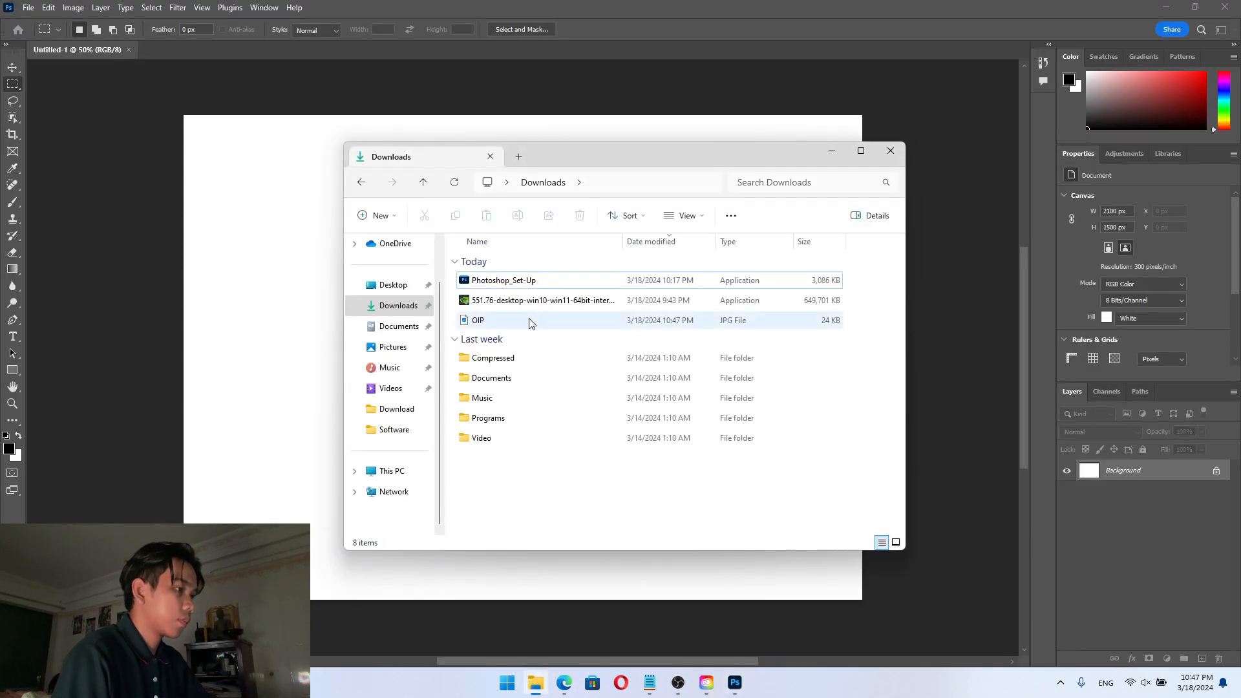
click(496, 325)
drag(497, 325, 330, 336)
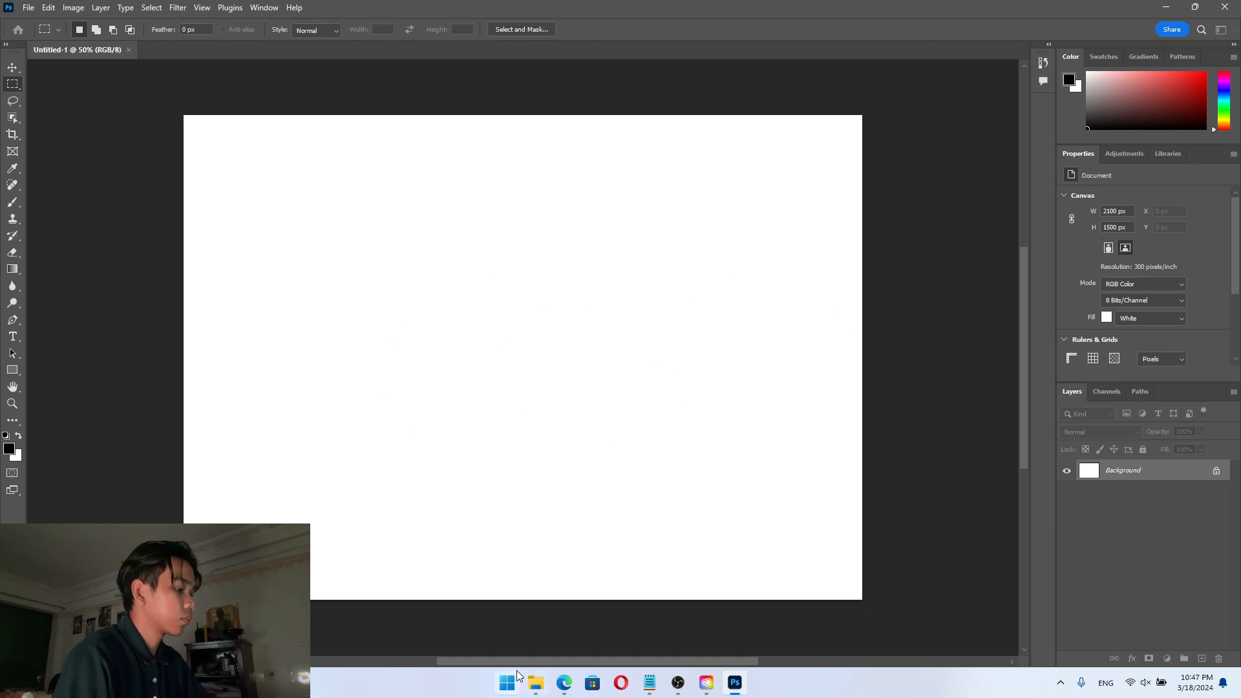
click(536, 684)
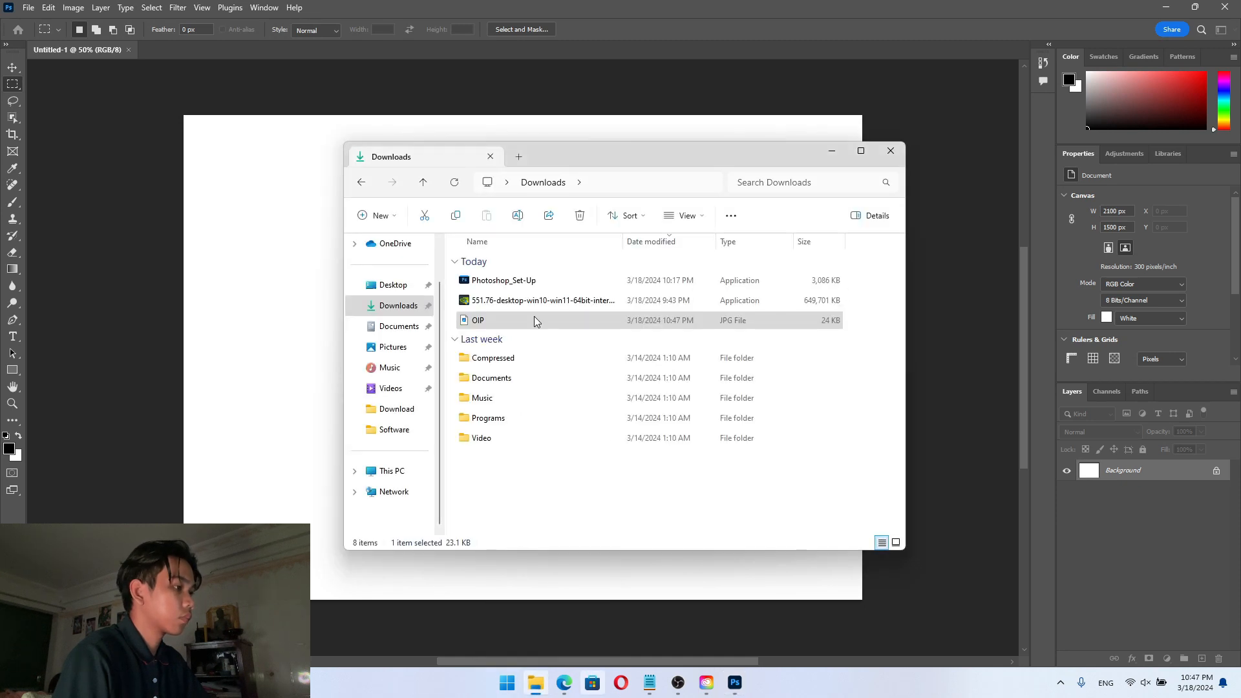
click(536, 321)
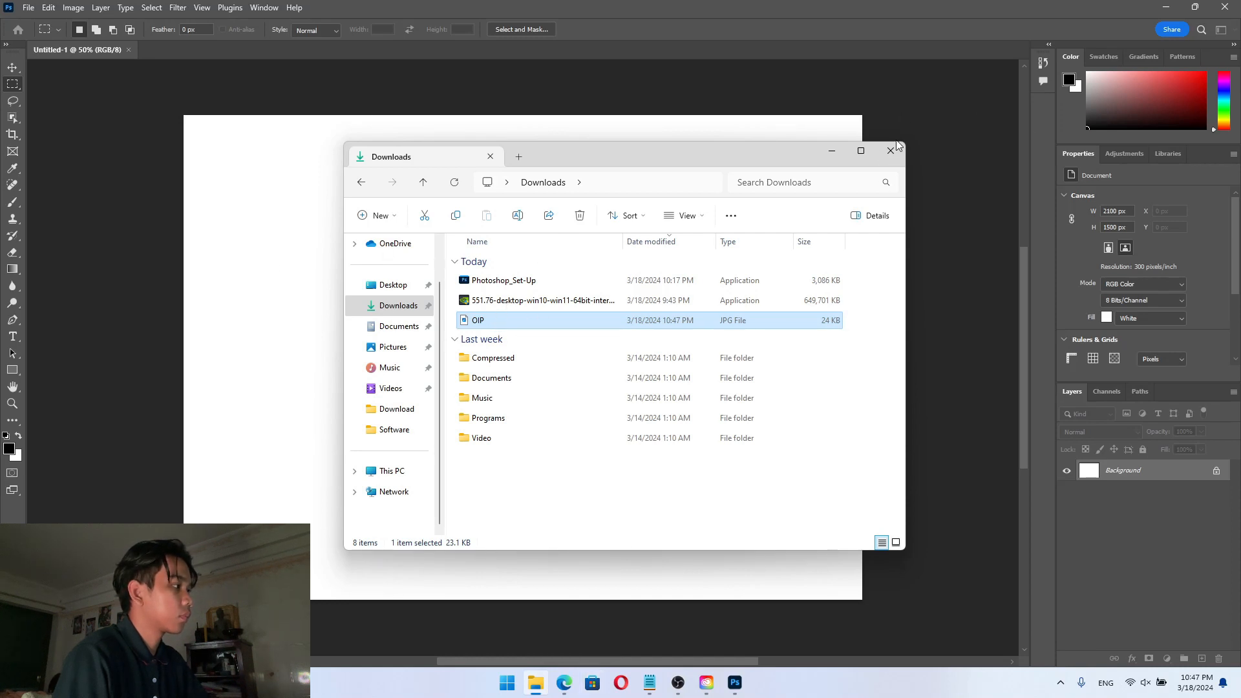
click(736, 684)
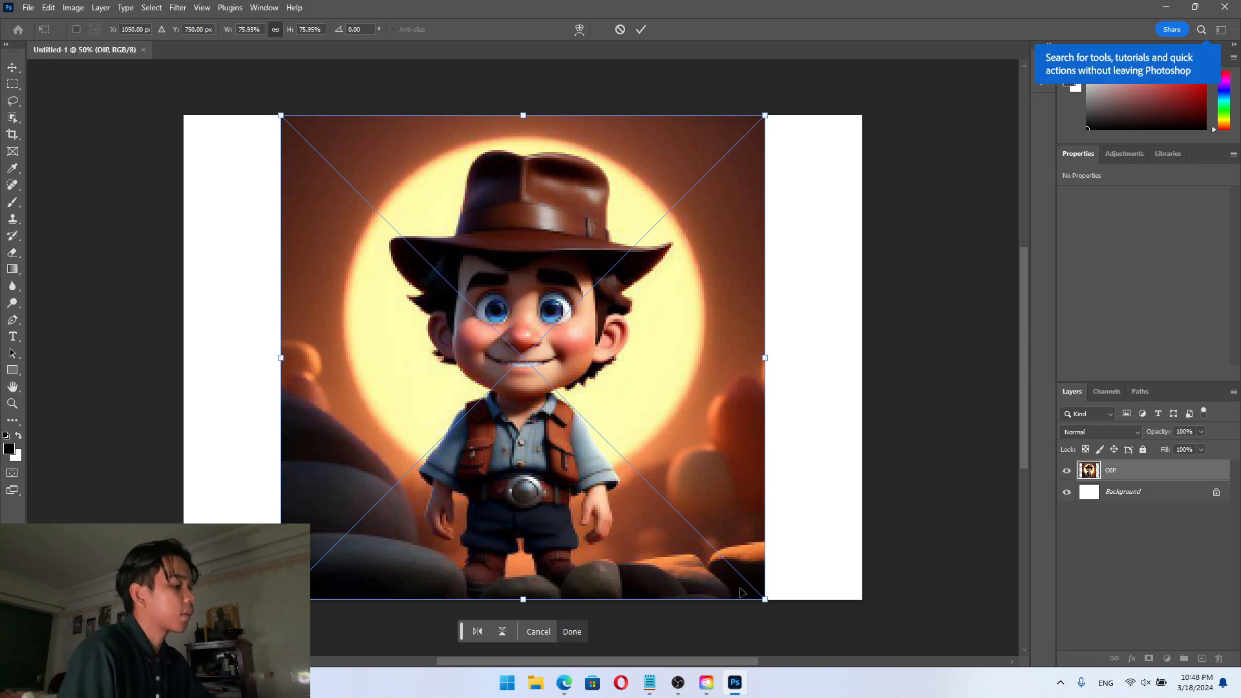
click(571, 631)
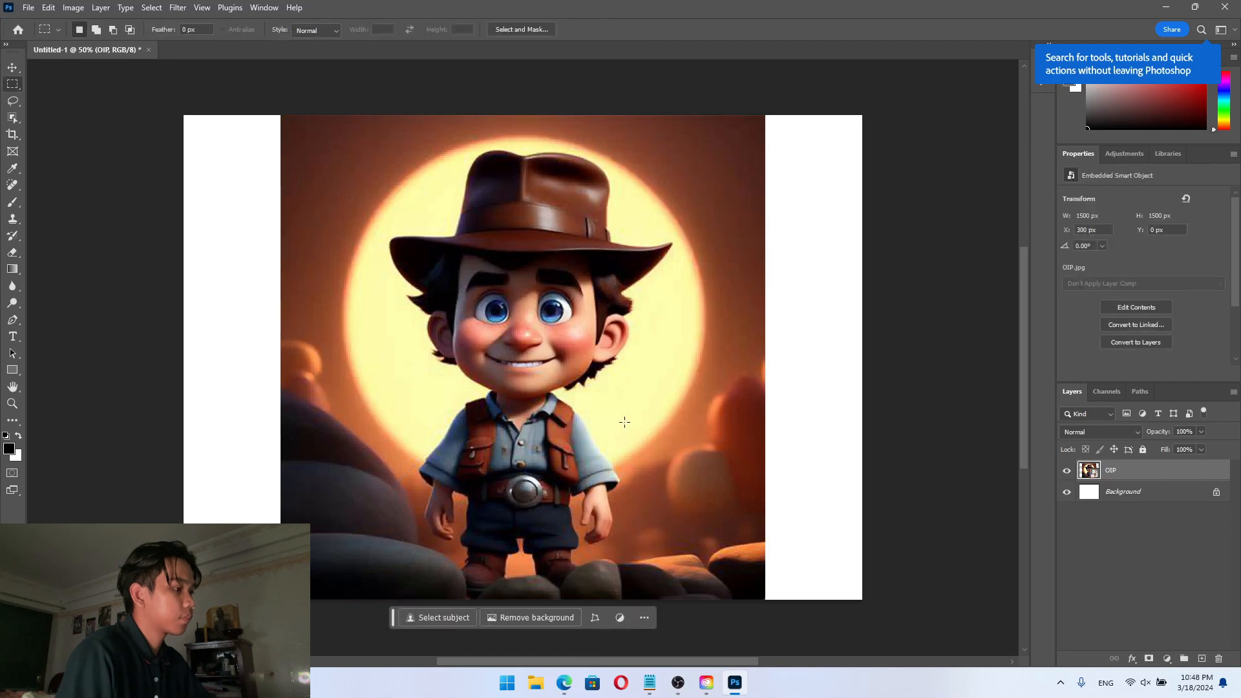
key(c)
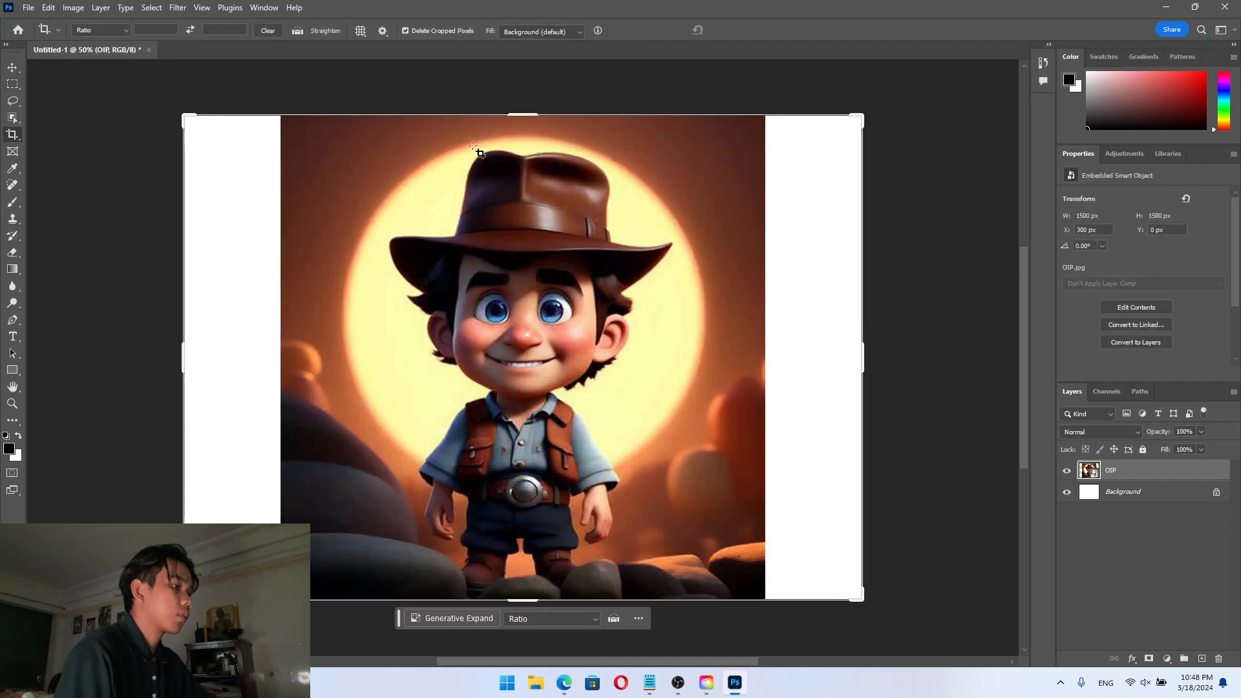
drag(521, 115, 533, 252)
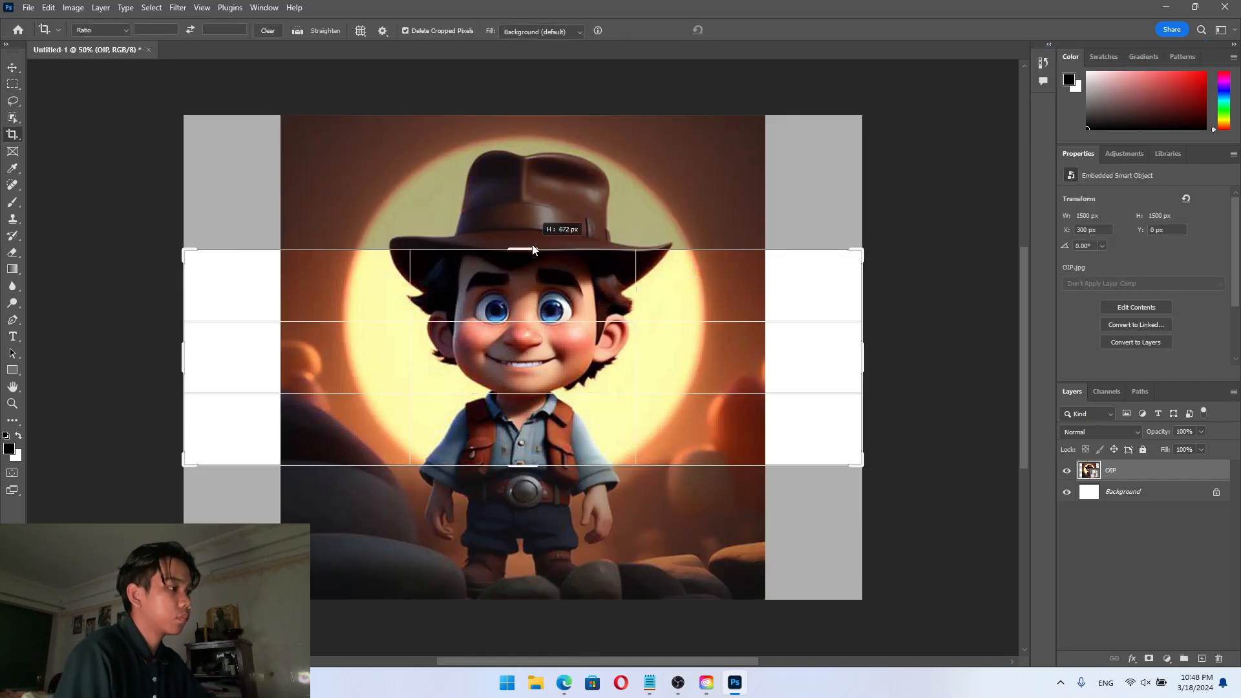
key(ctrl+z)
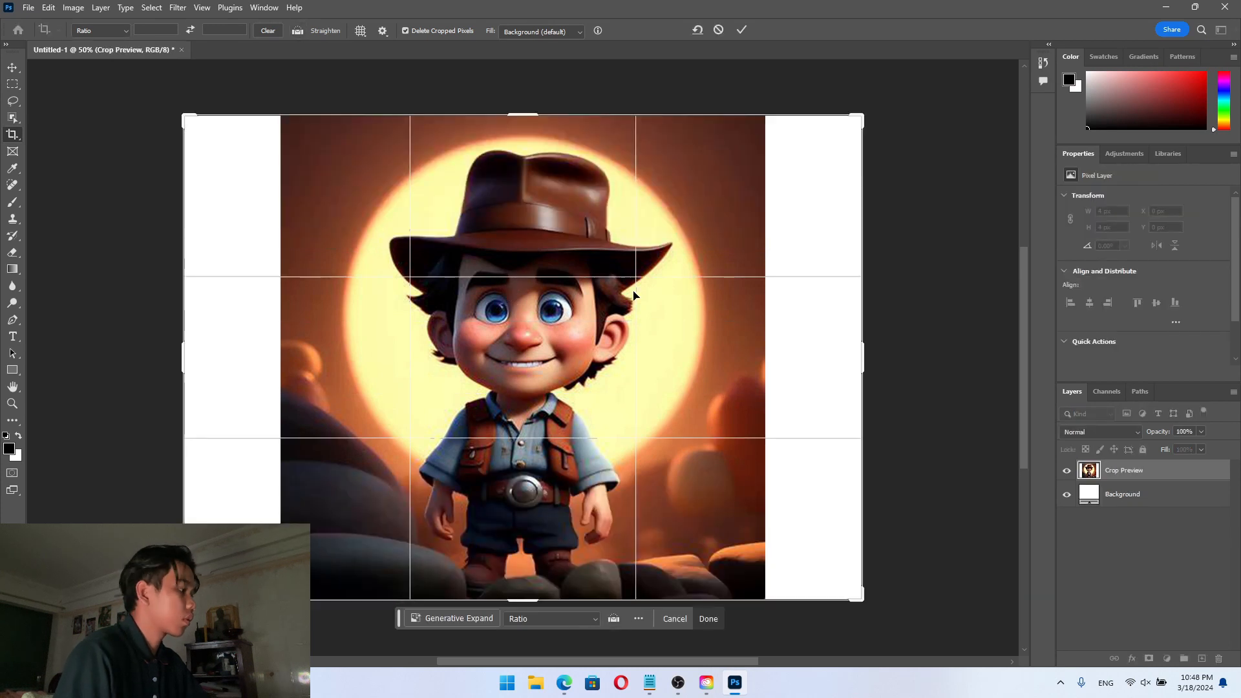
key(Escape)
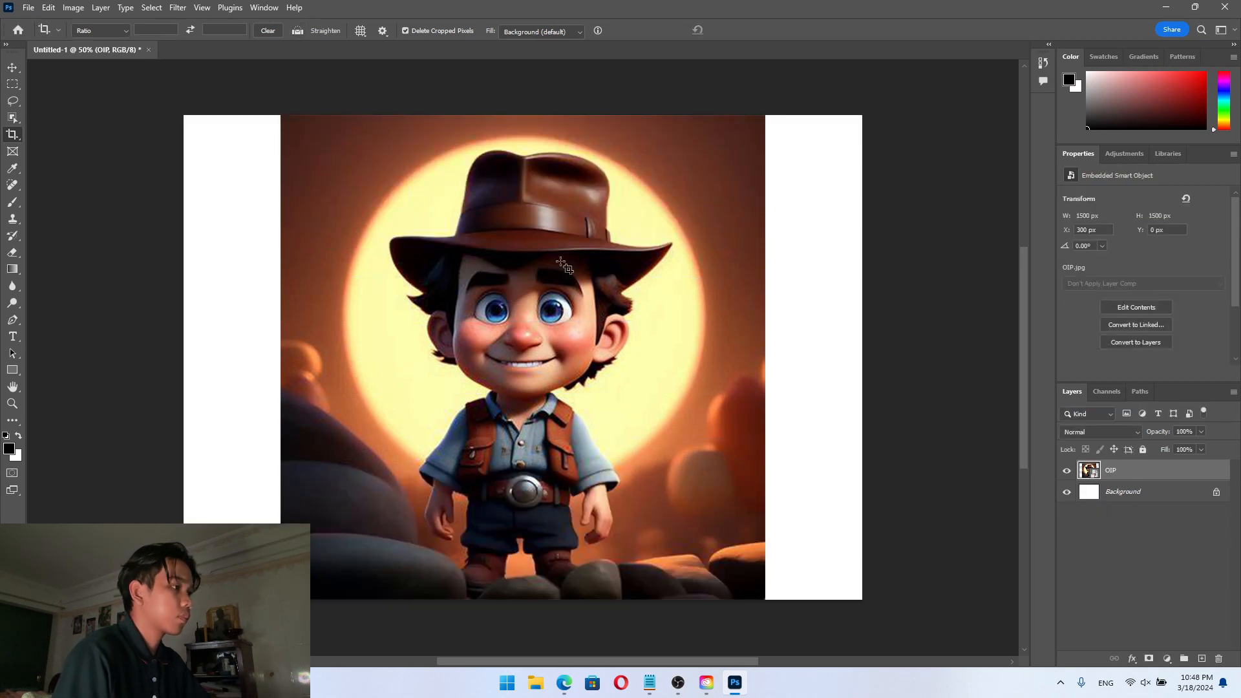
click(511, 142)
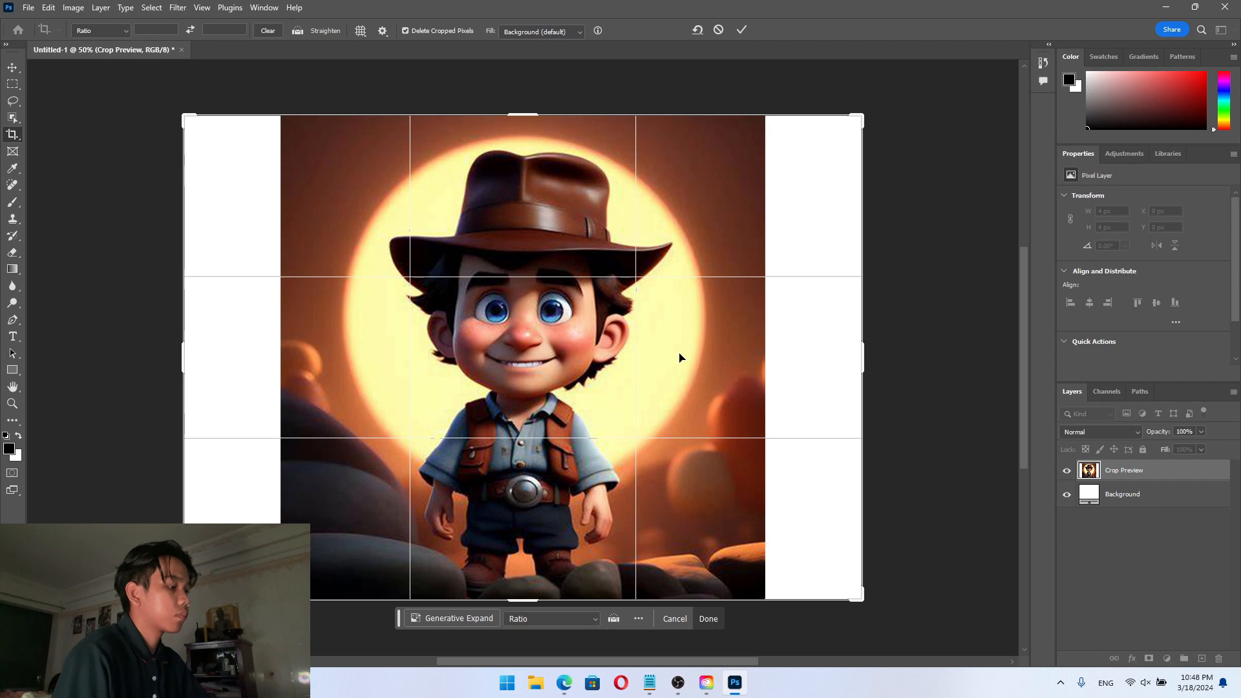
key(Escape)
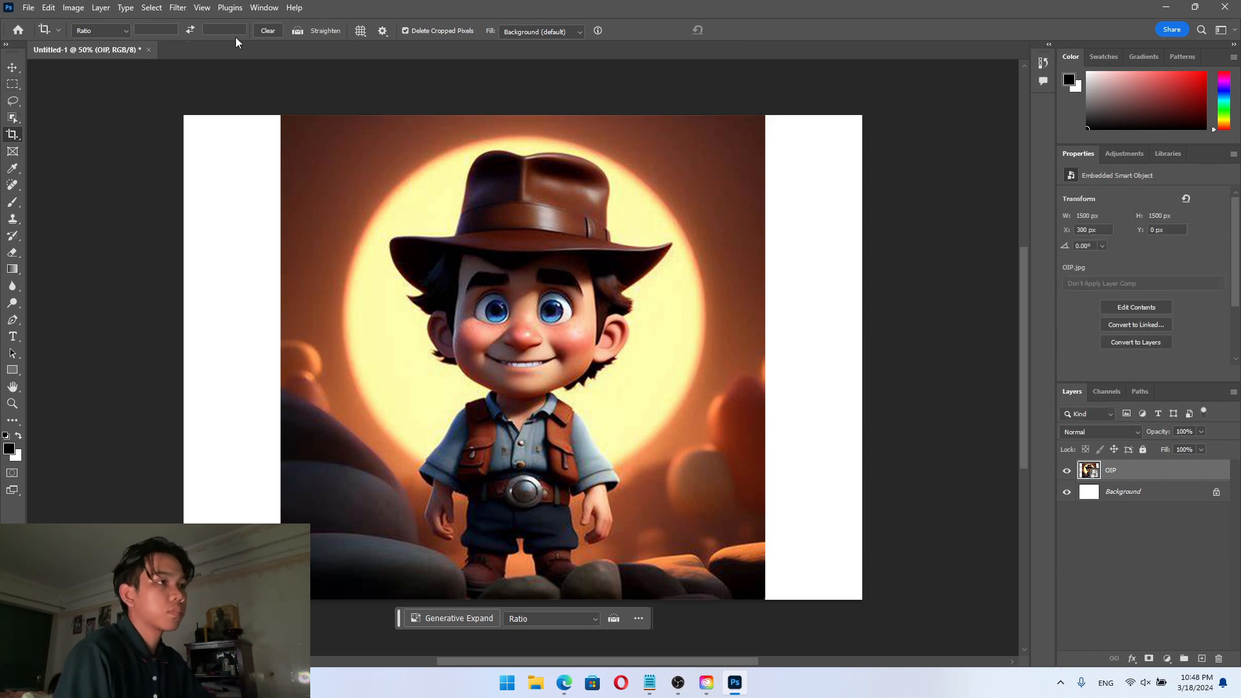
Marquee-select the cowboy image and invert the selection to the white side strips
click(12, 86)
drag(299, 115, 734, 614)
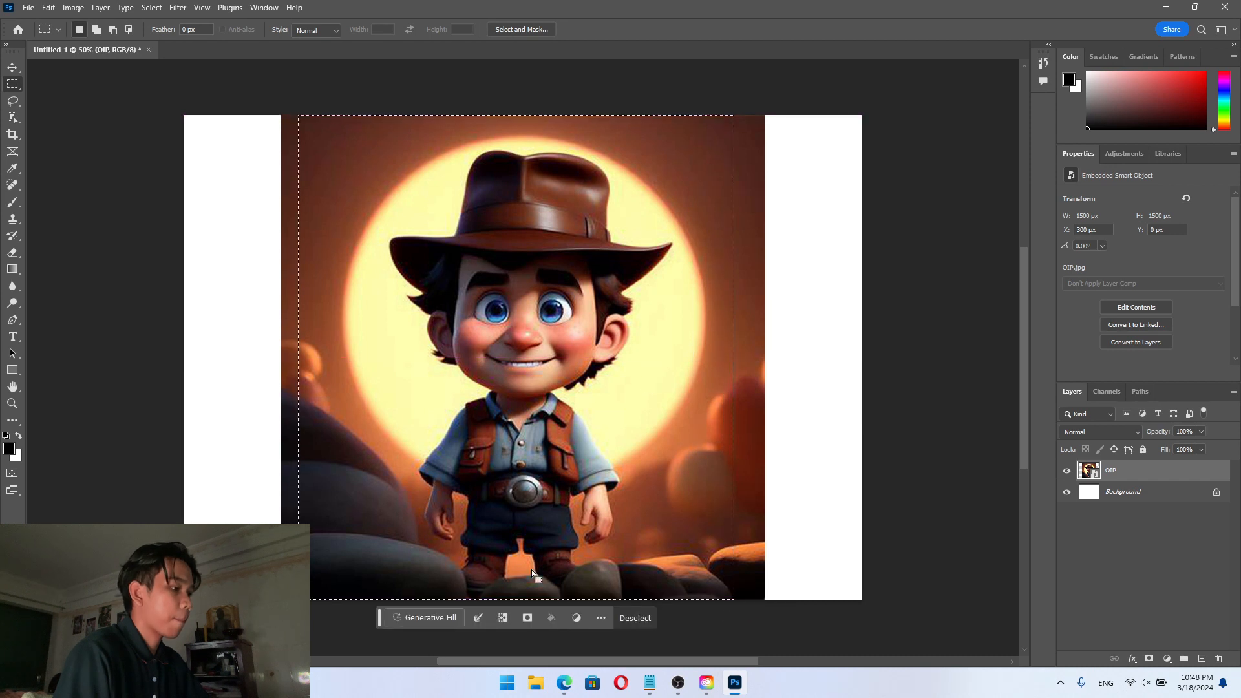
right_click(590, 92)
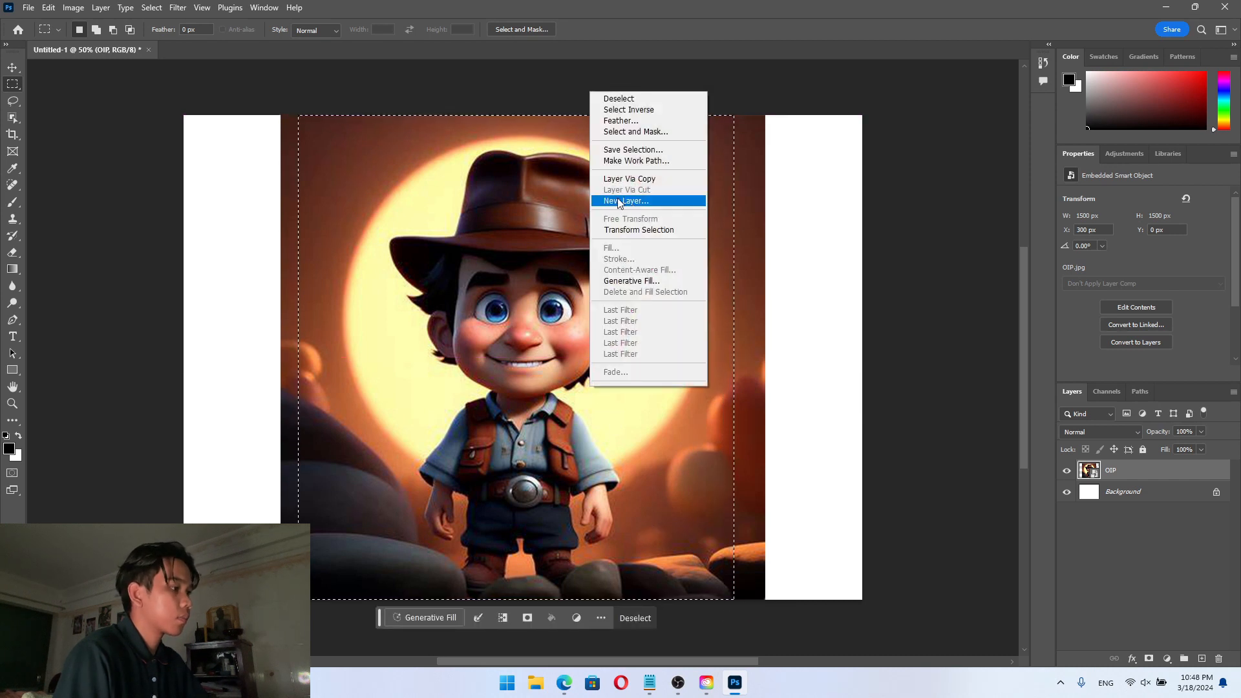
click(636, 112)
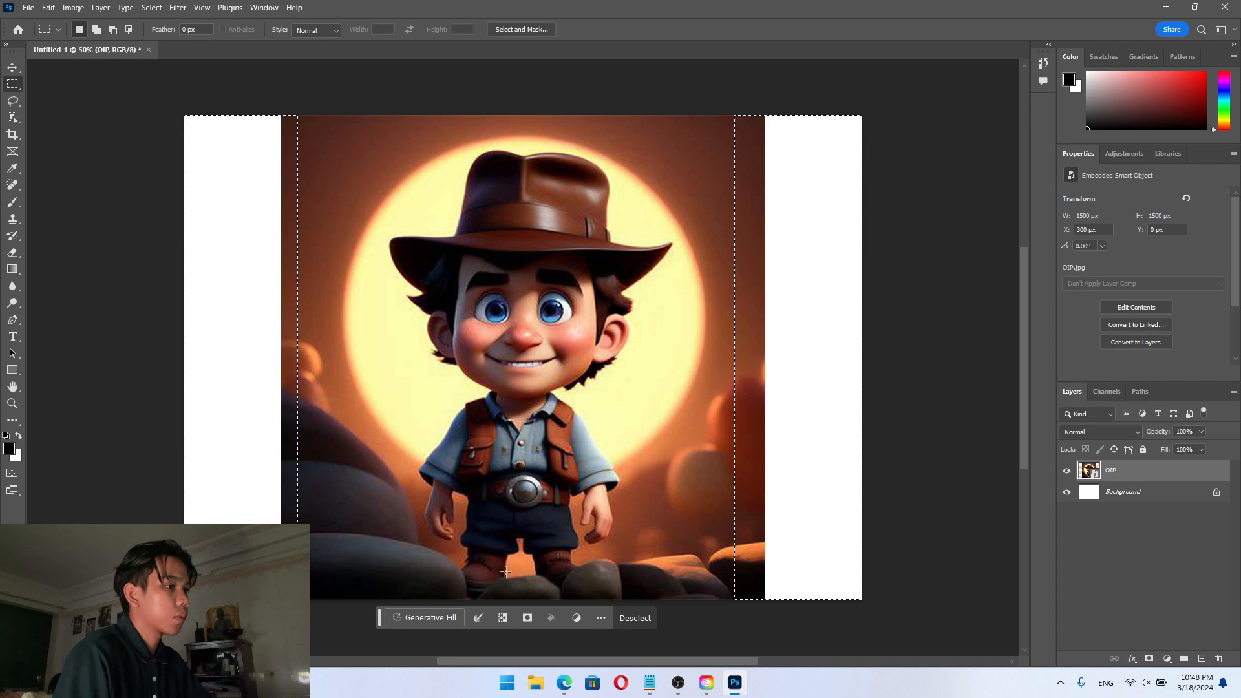
Run Generative Fill on the selection with the prompt 'extend the background', accepting the AI terms
click(448, 619)
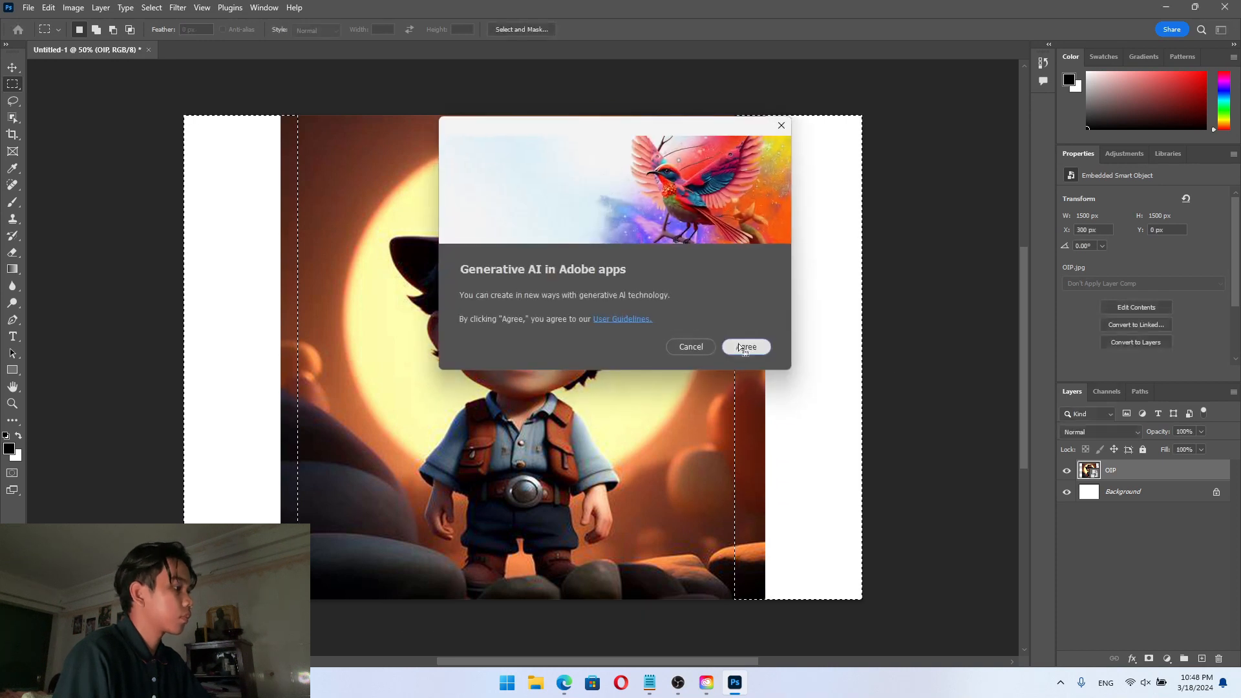
click(738, 348)
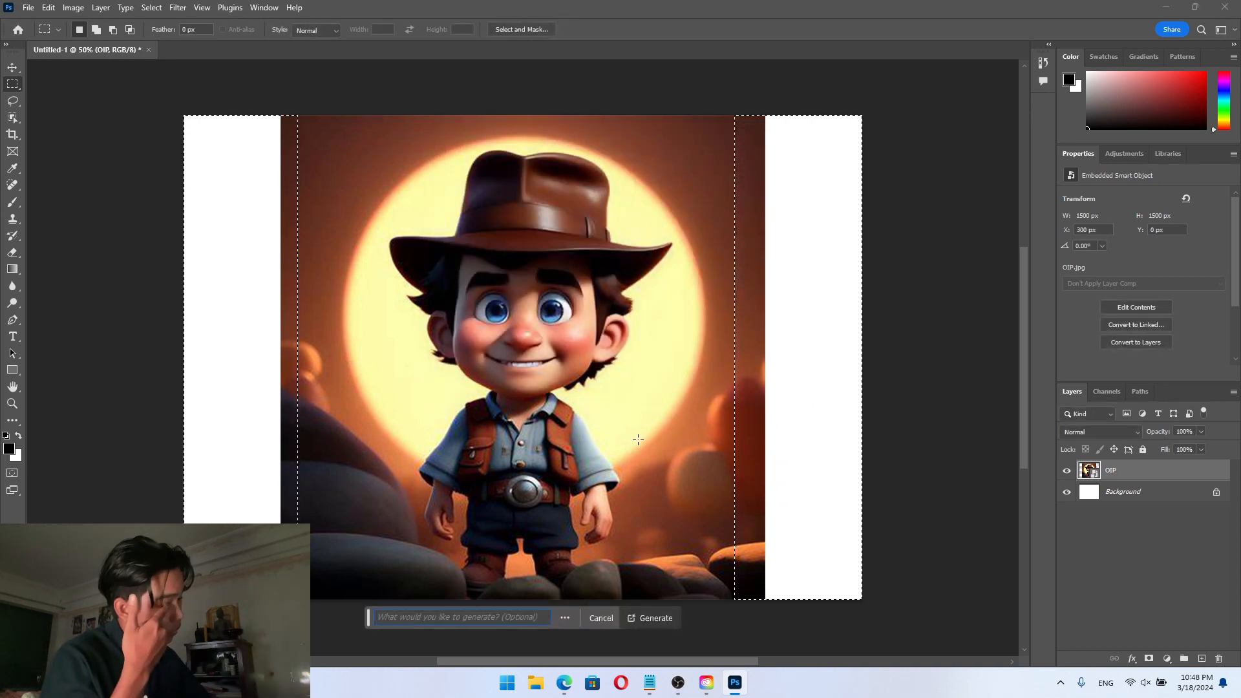
text(se)
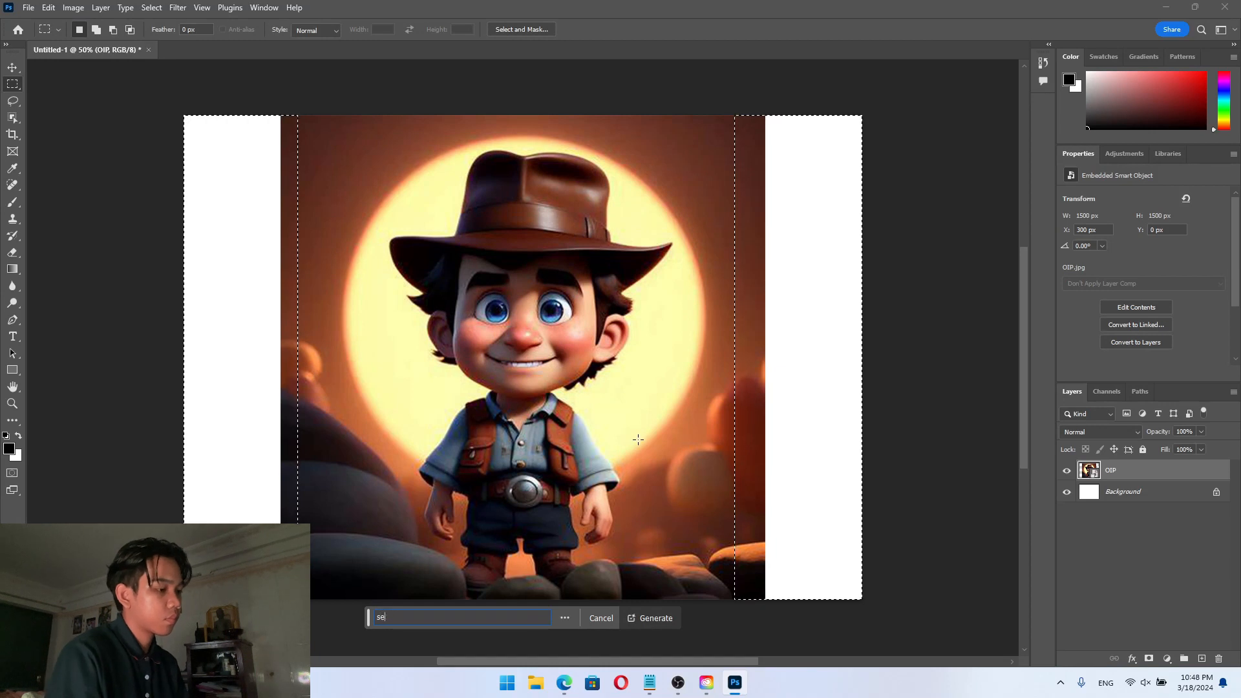
text(xtend t)
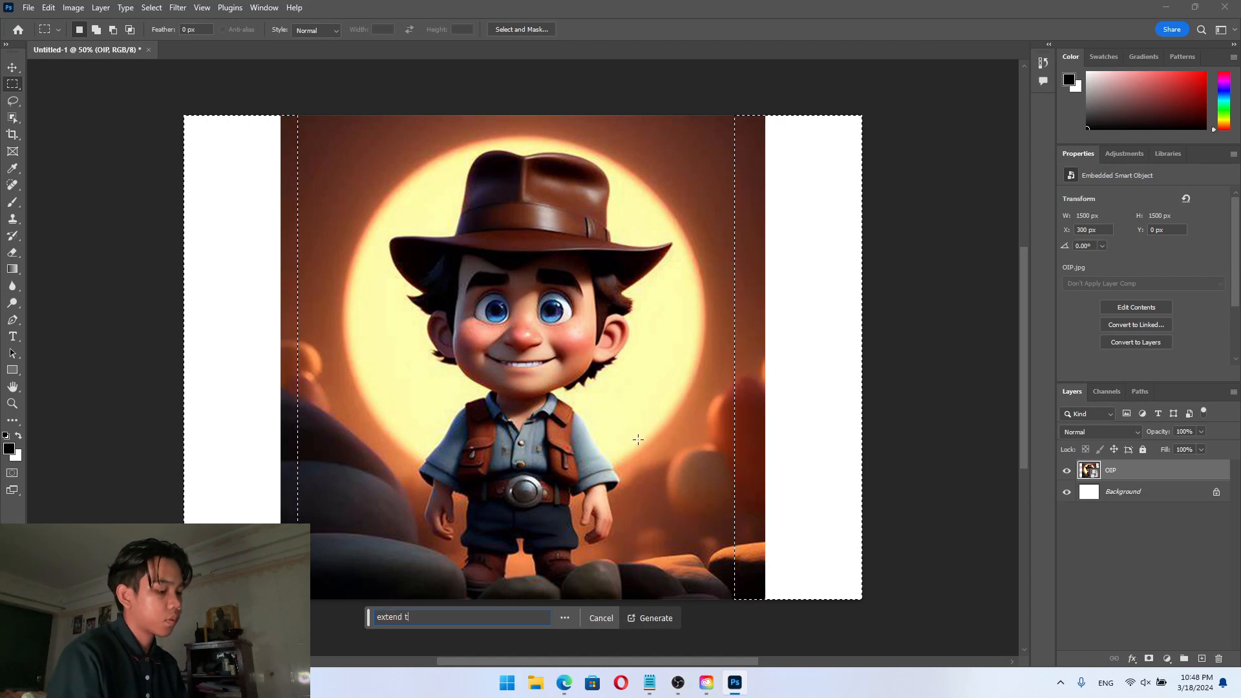
text(he bac)
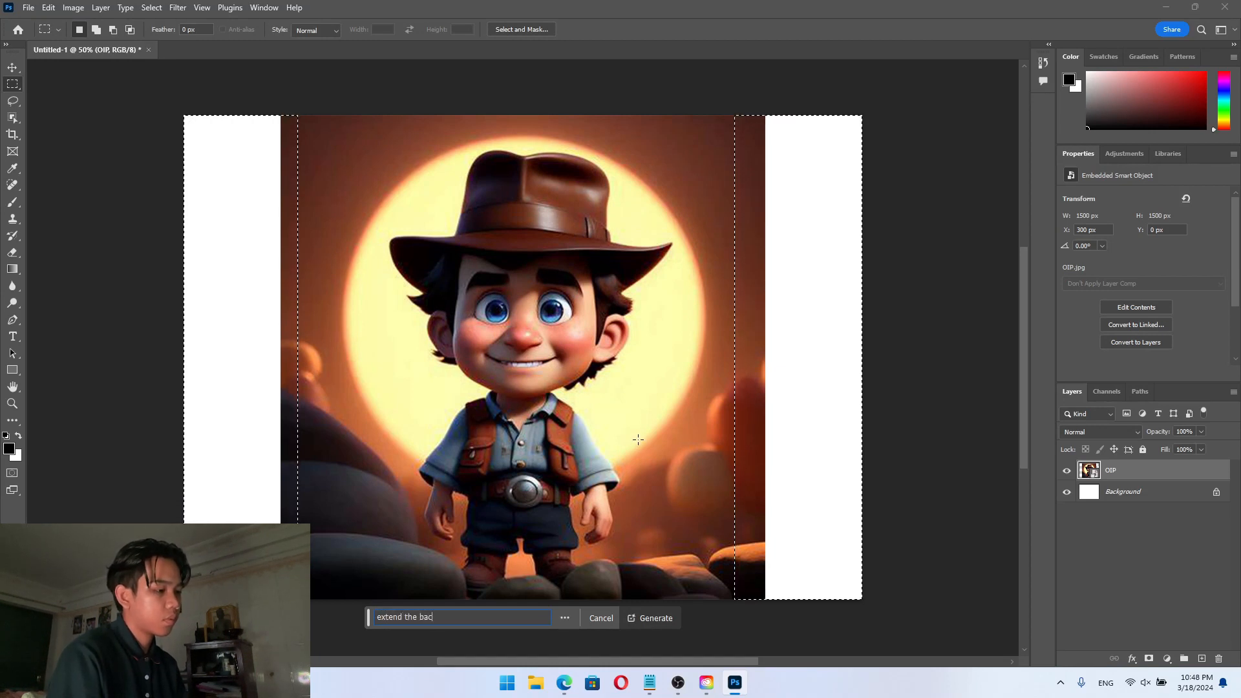
text(kground)
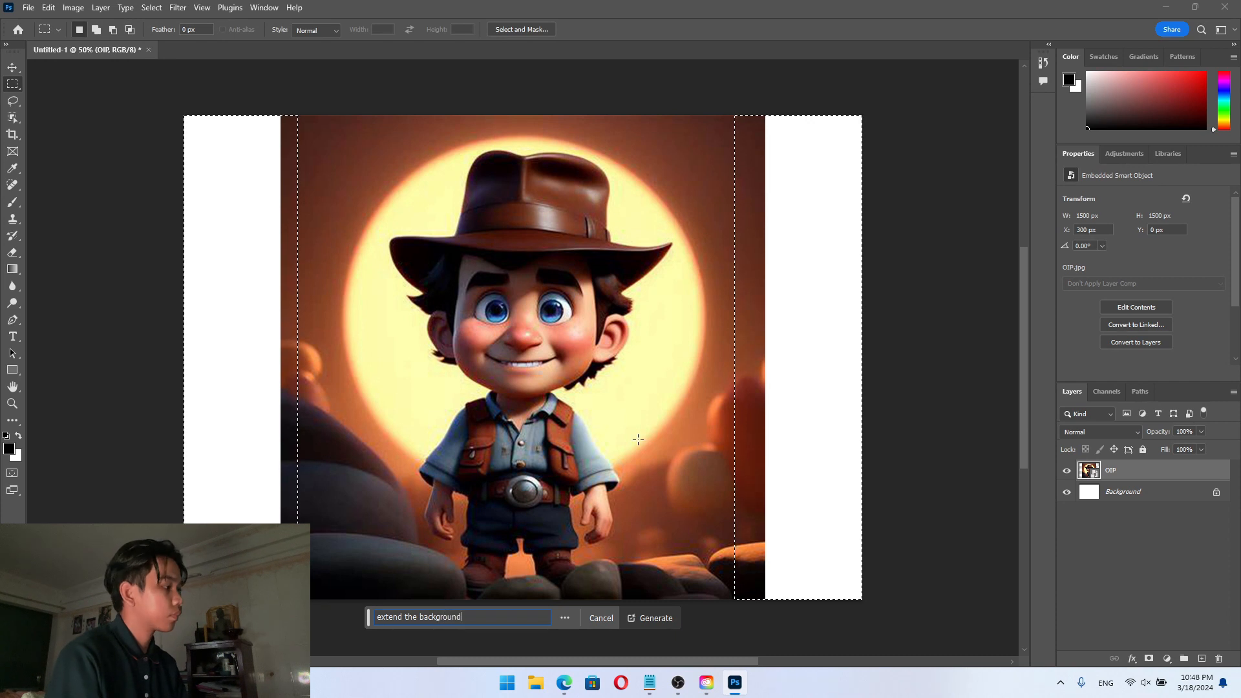
key(Return)
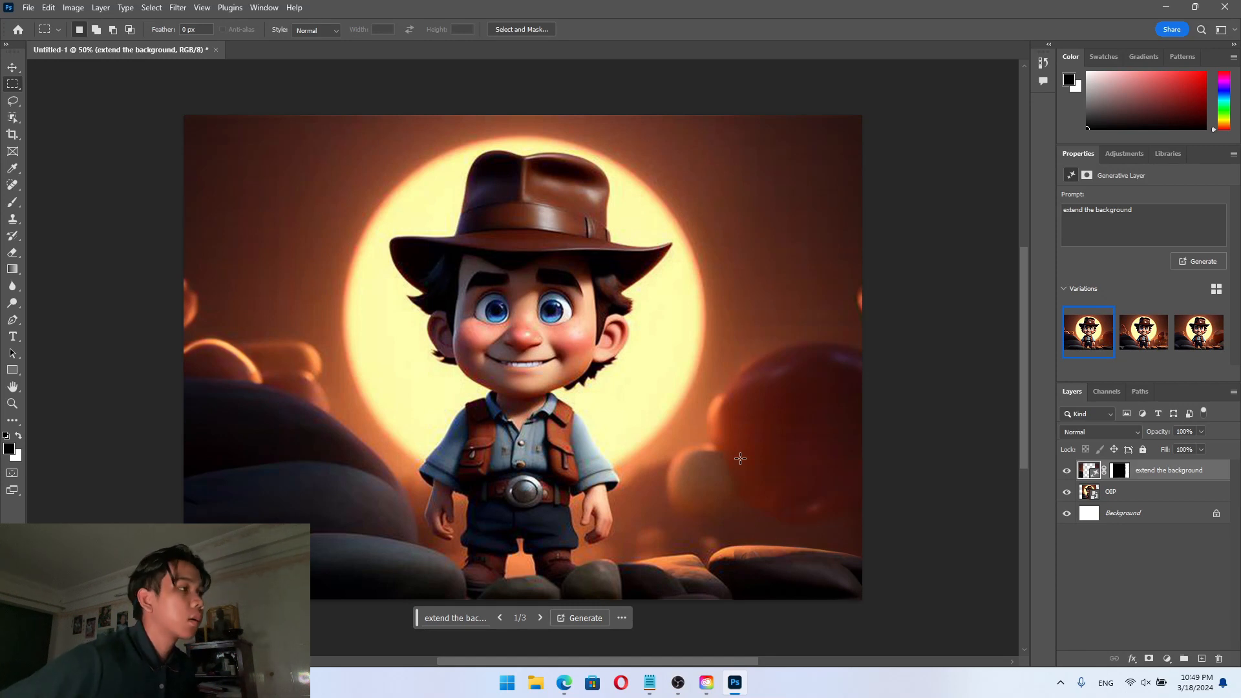
Wait for the 'extend the background' fill to generate, opening and closing the Help menu meanwhile
click(290, 9)
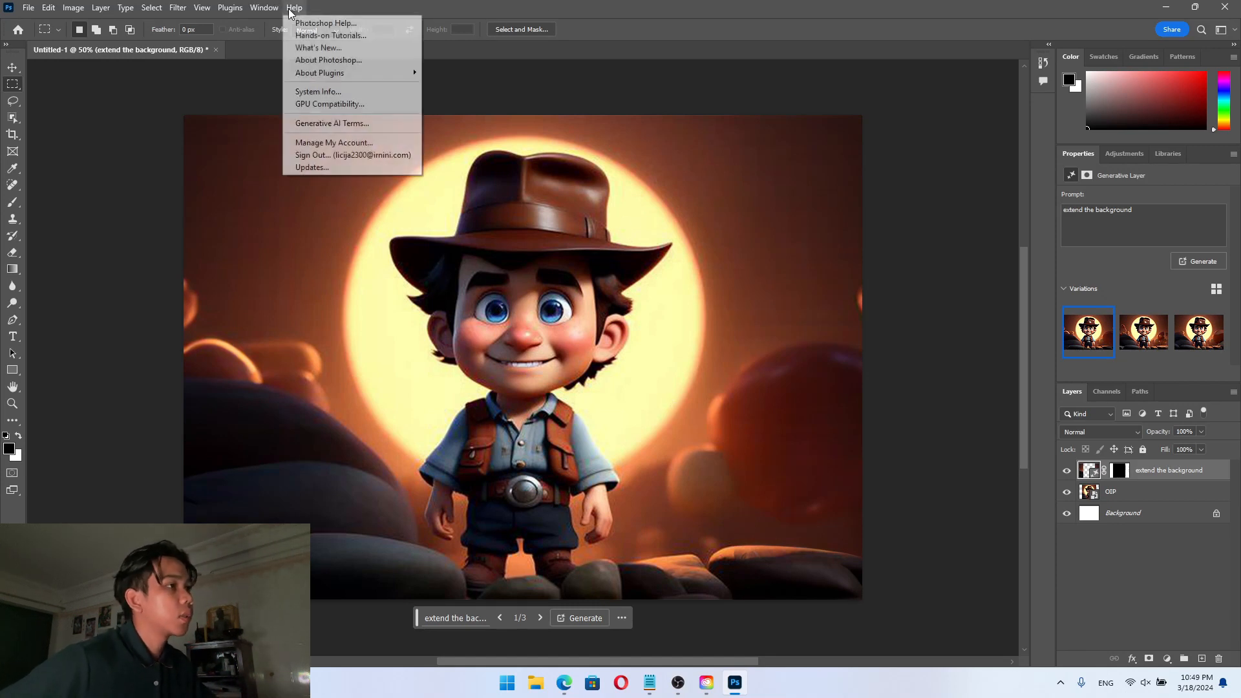
click(947, 178)
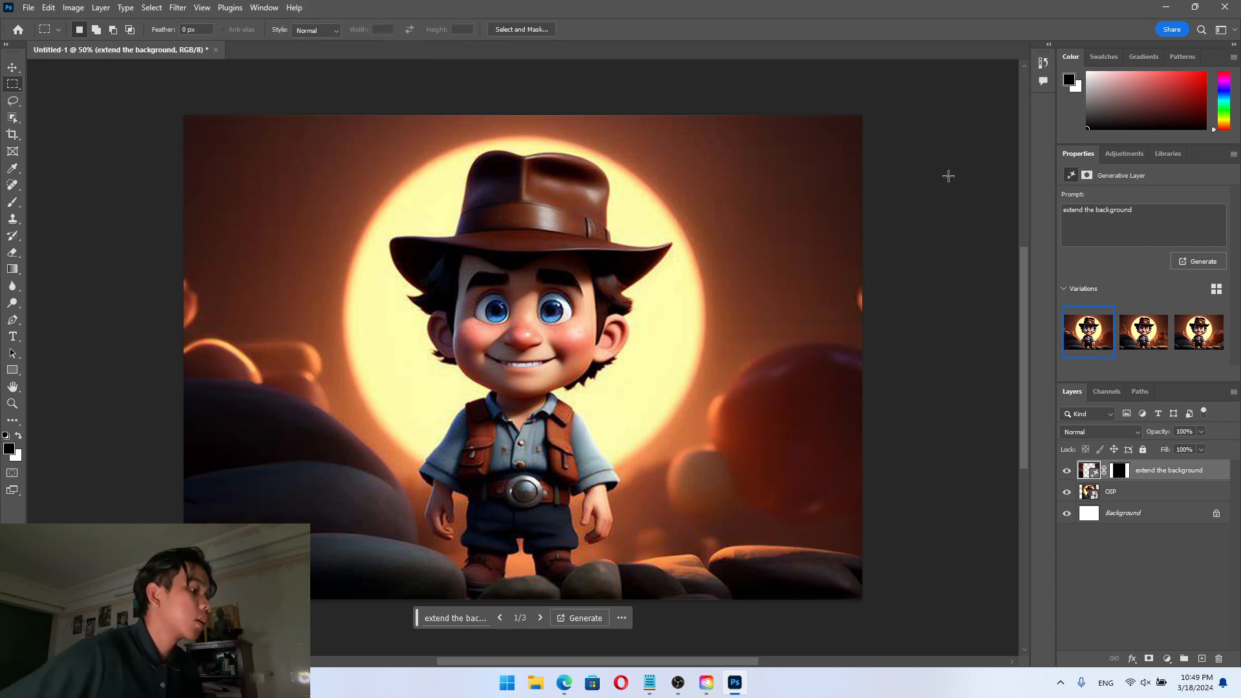